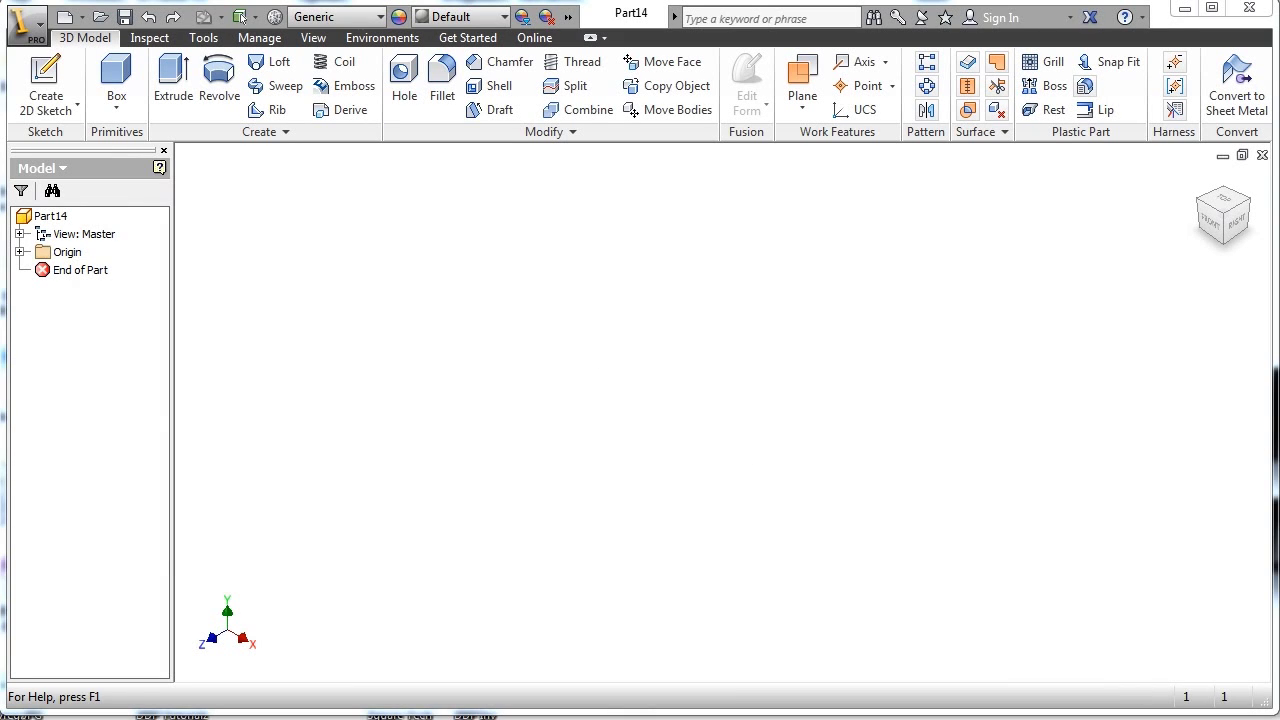
# Start a 2D sketch on the horizontal XZ origin plane.
pyautogui.click(43, 68)
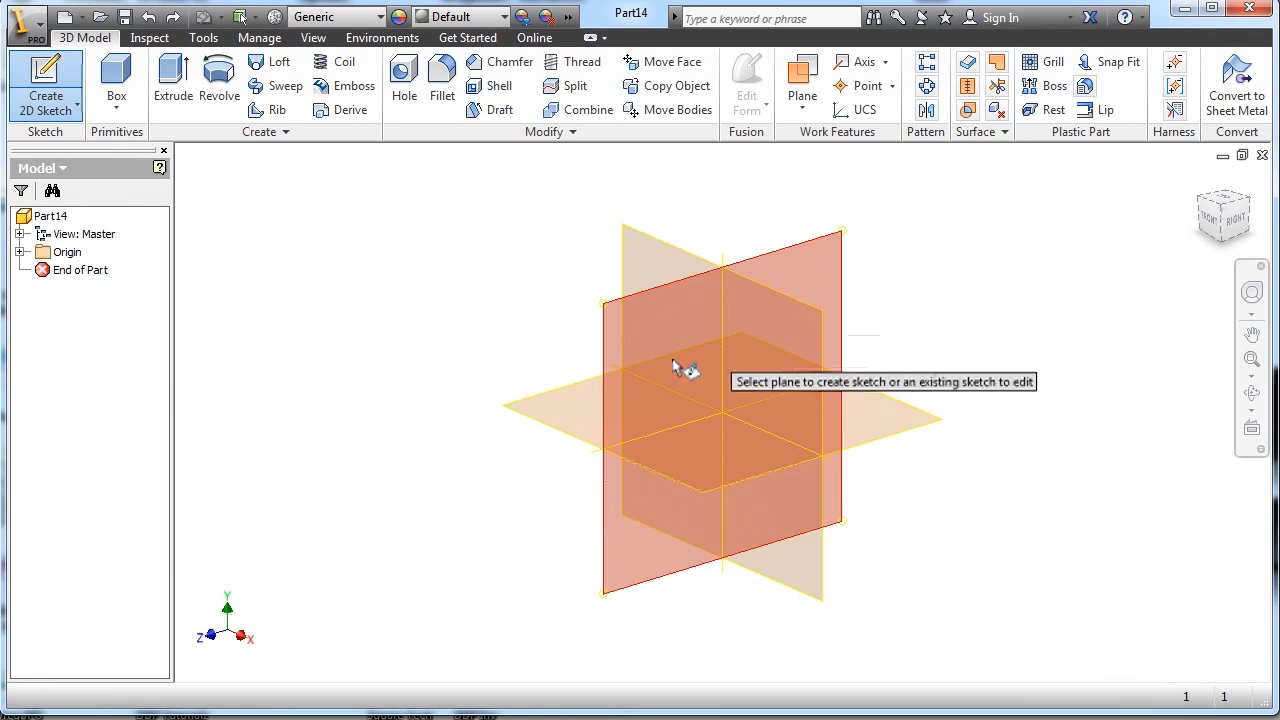
pyautogui.click(577, 400)
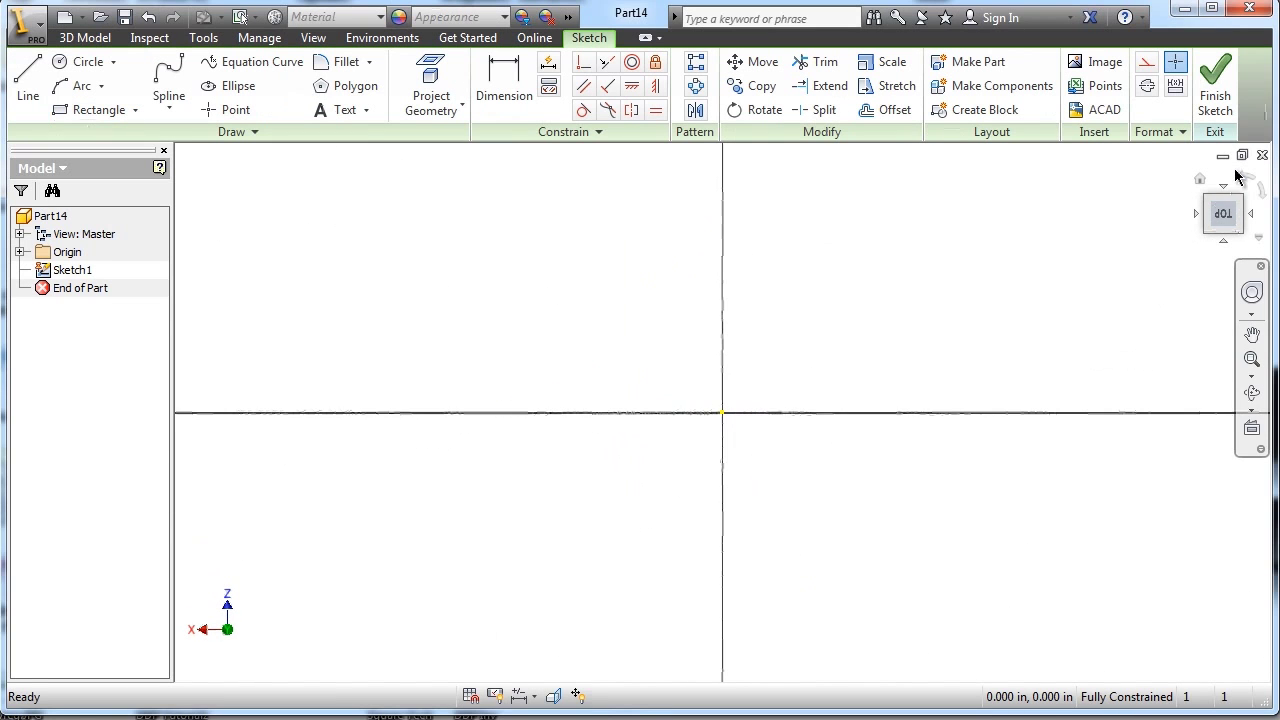
pyautogui.click(1248, 182)
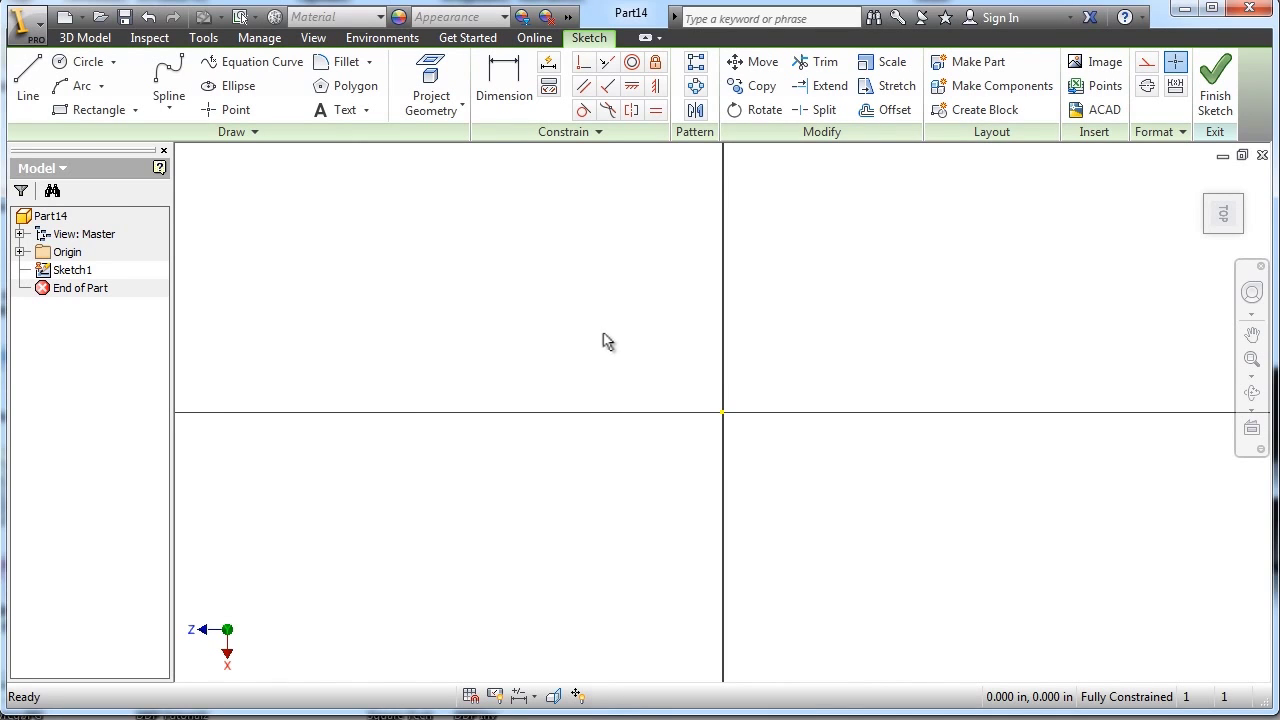
# Sketch a two-point rectangle about 5.25 in by 1.65 in with its upper-right corner on the origin.
pyautogui.click(72, 114)
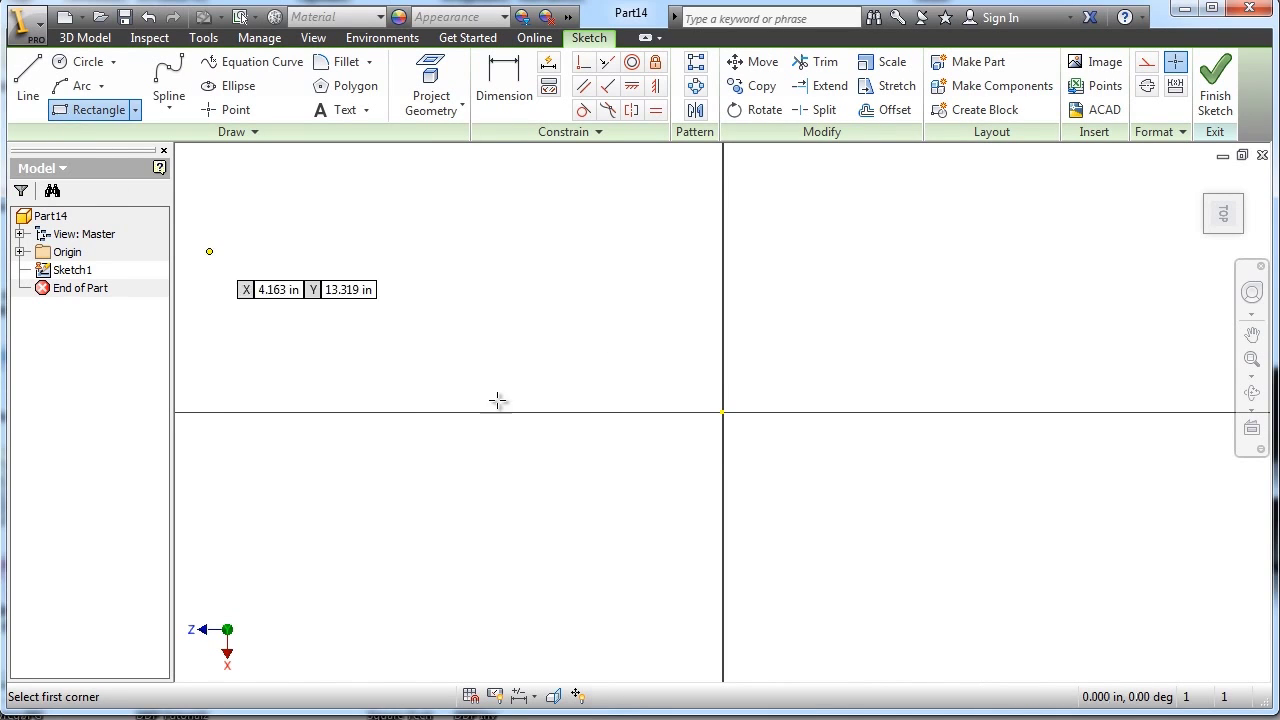
pyautogui.click(722, 411)
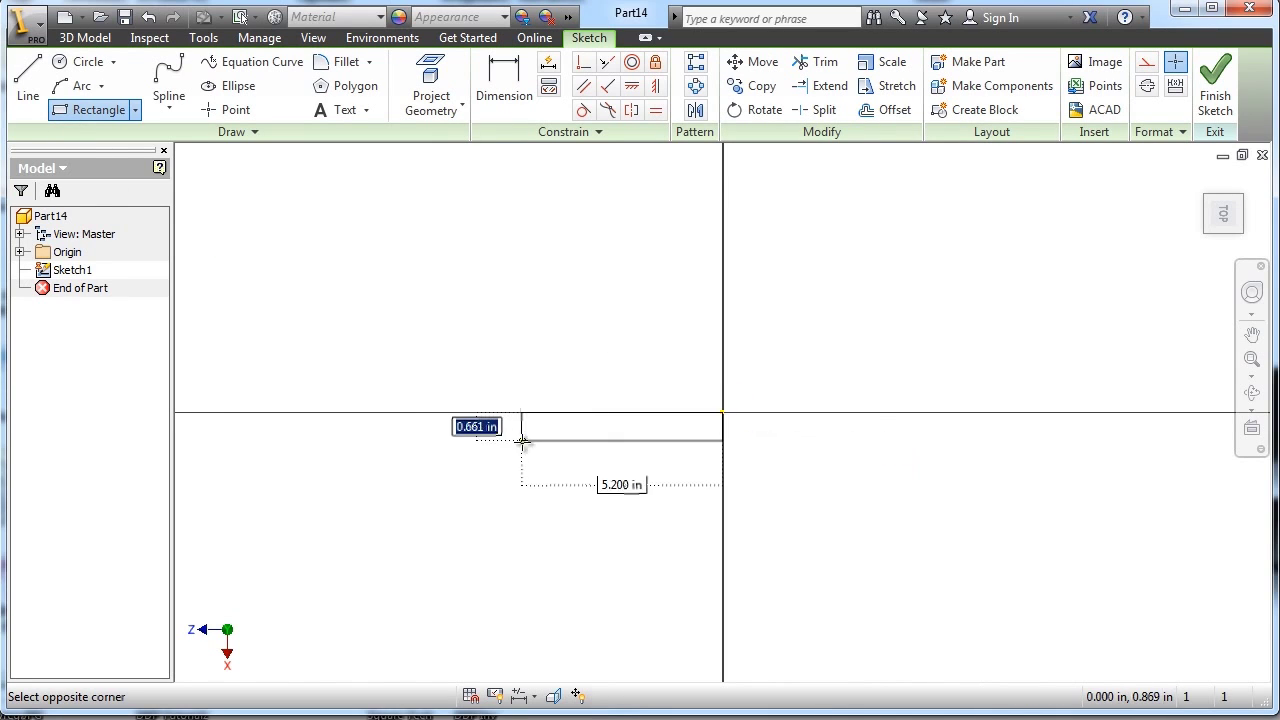
pyautogui.click(516, 477)
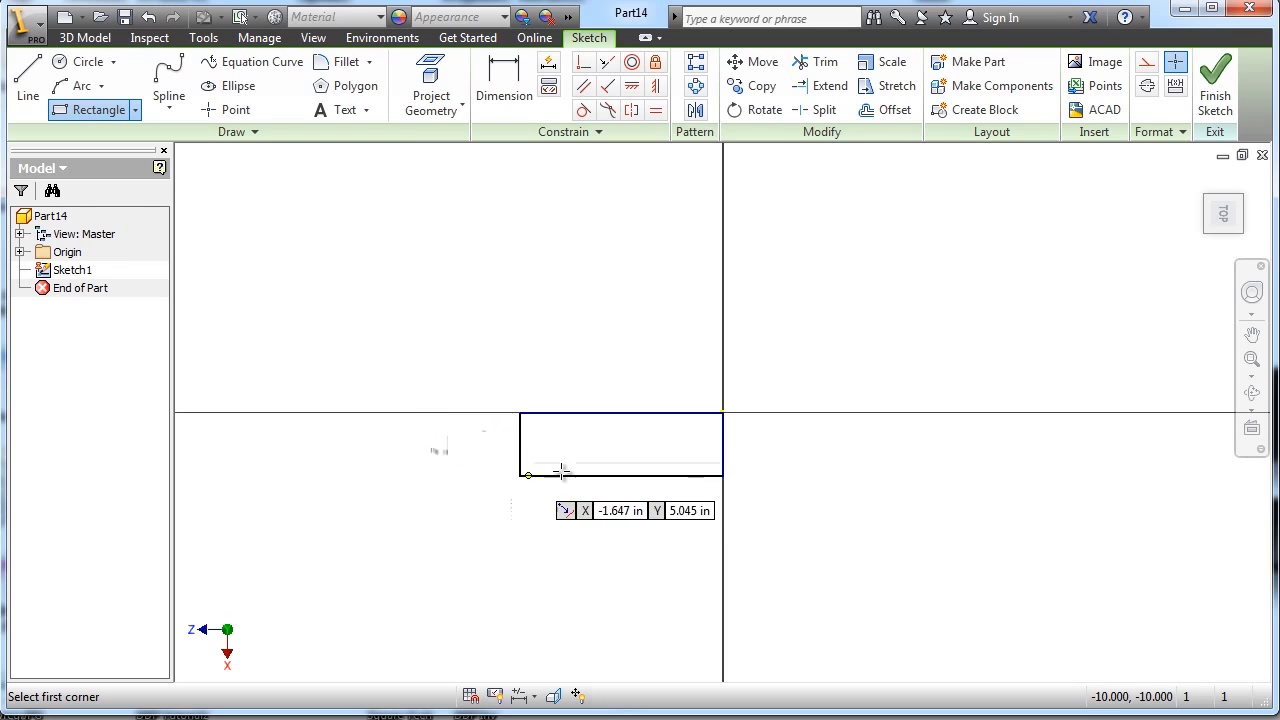
# Dimension the rectangle to 1 in long and 0.25 in high.
pyautogui.scroll(5, 580, 460)
pyautogui.moveTo(580, 458); pyautogui.dragTo(806, 449, button='middle')
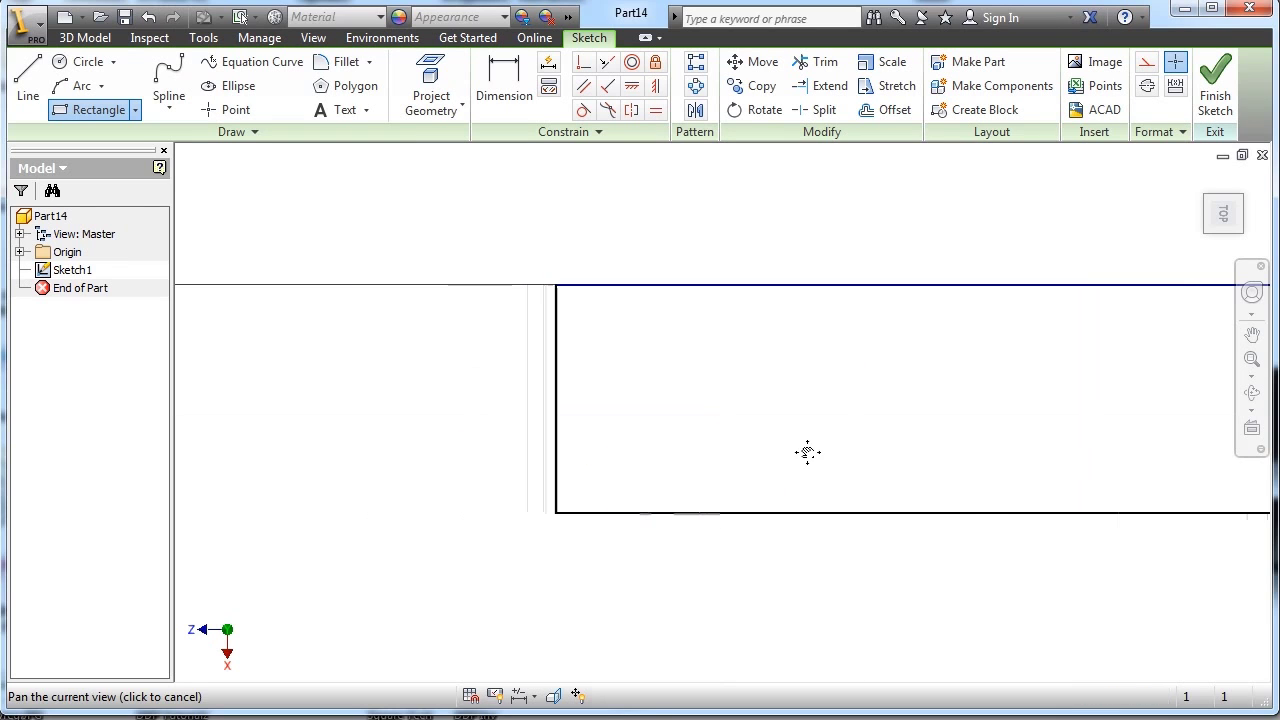
pyautogui.press('d')
pyautogui.click(868, 513)
pyautogui.click(882, 603)
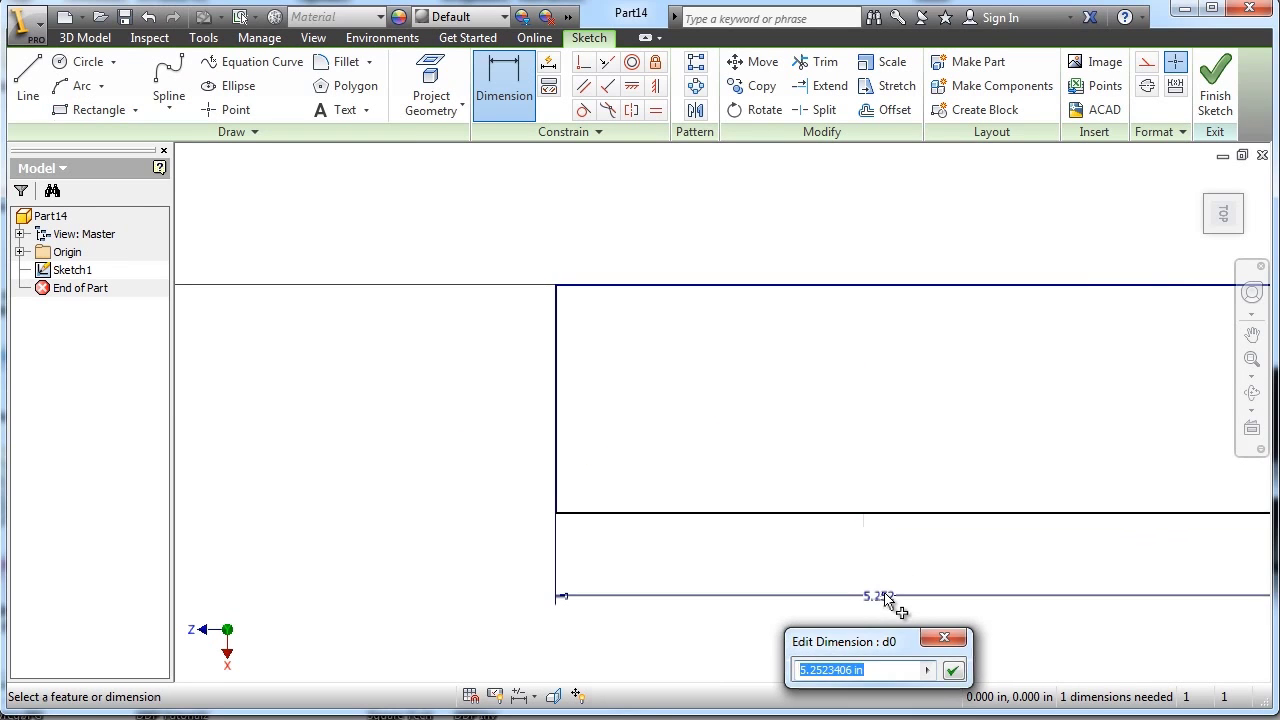
pyautogui.write('1')
pyautogui.press('Return')
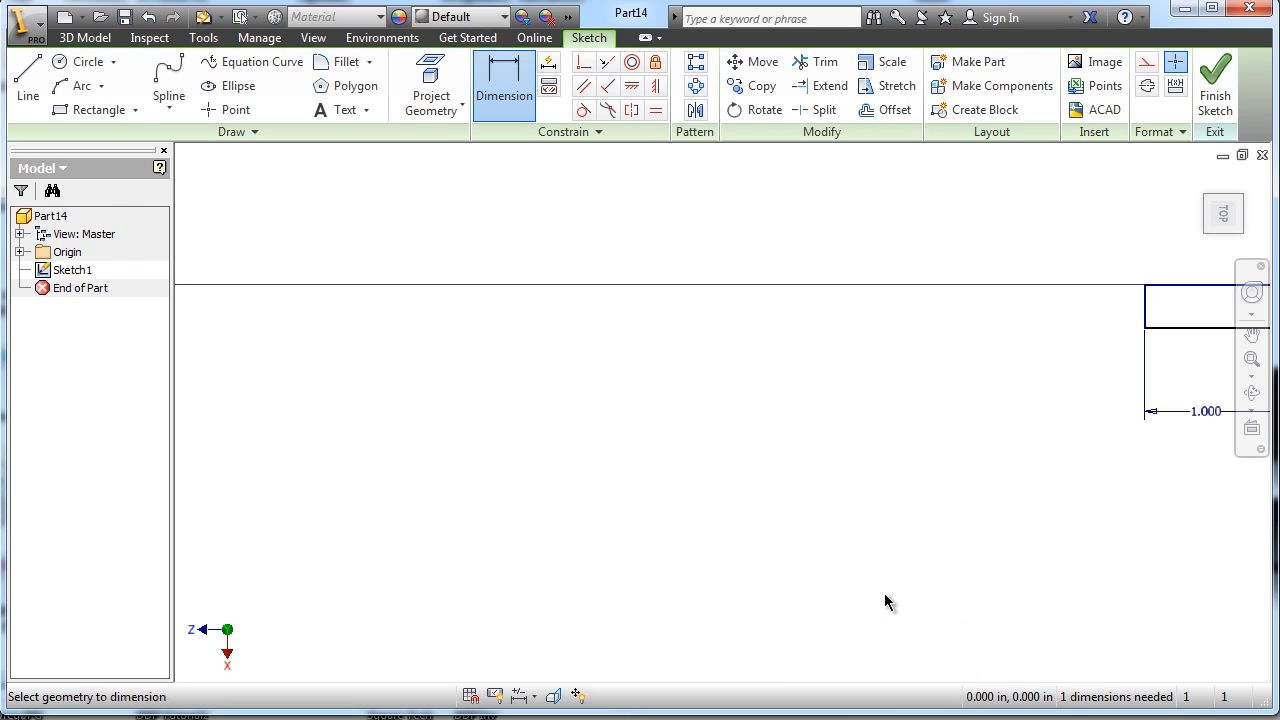
pyautogui.click(1146, 312)
pyautogui.click(1110, 315)
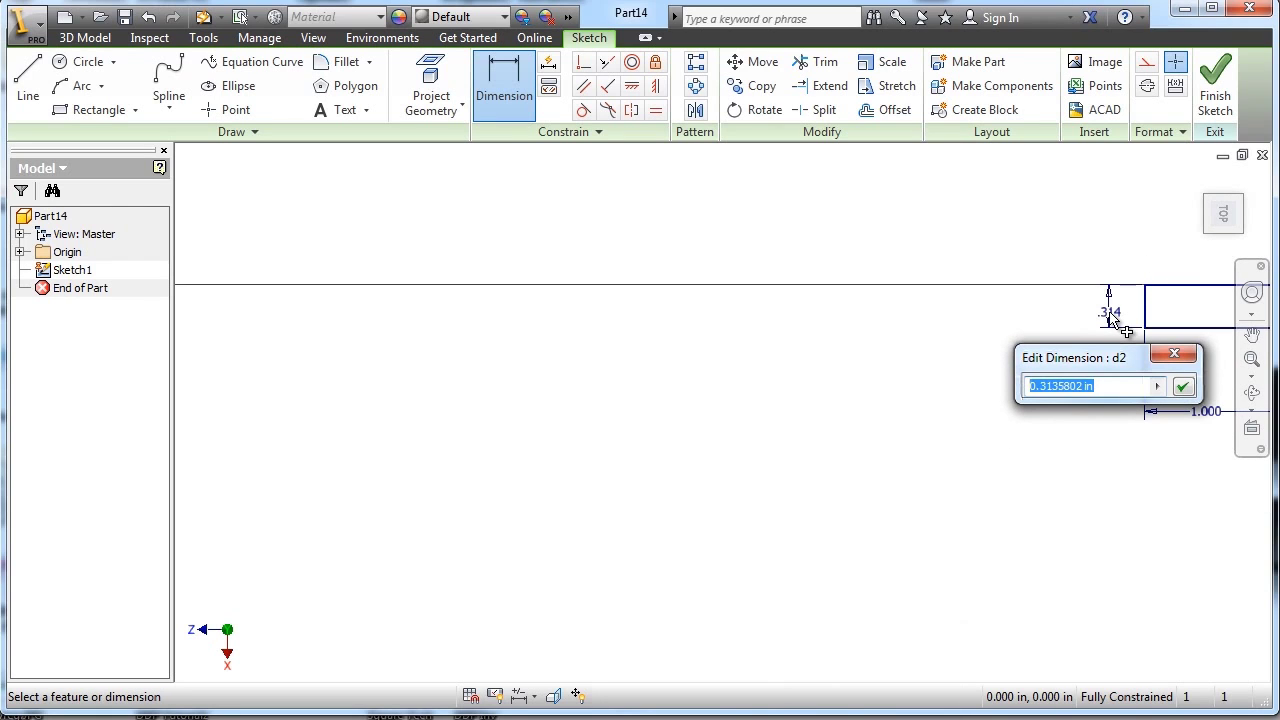
pyautogui.write('.25')
pyautogui.press('Return')
# Draw a 0.25 in diameter circle centred on the midpoint of the rectangle's left edge, tangent to its upper edge.
pyautogui.scroll(4, 1112, 318)
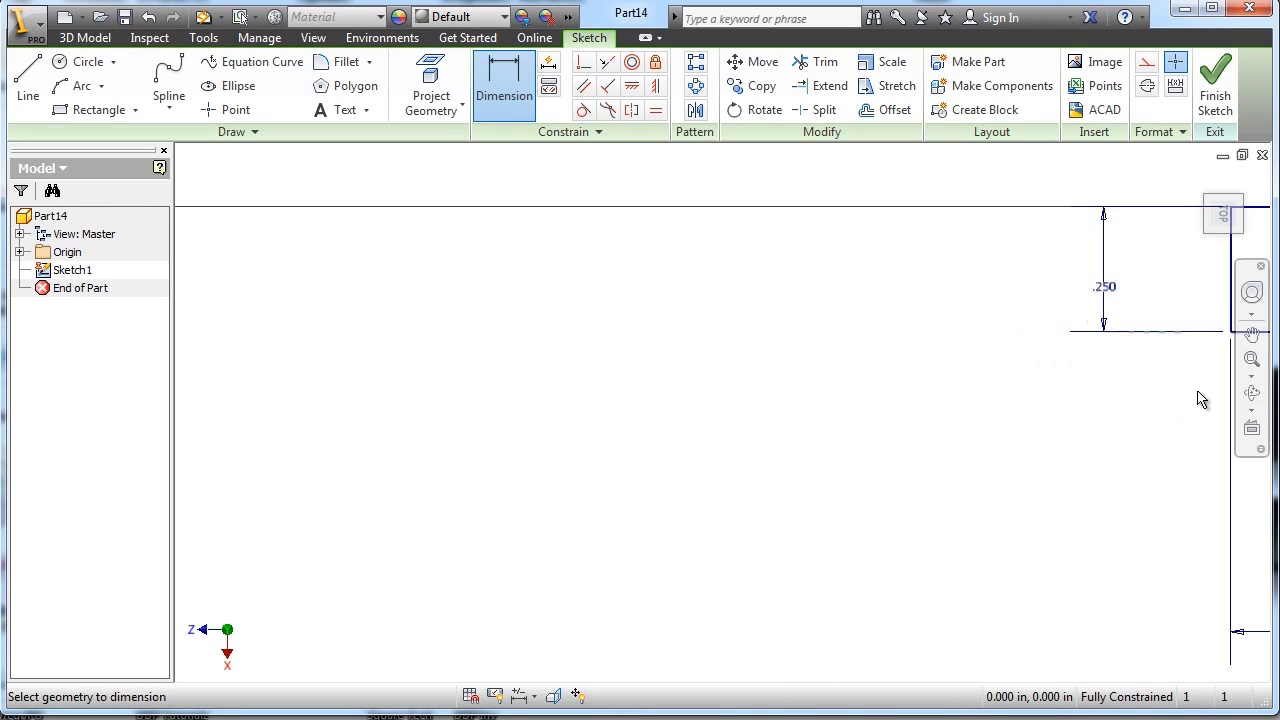
pyautogui.moveTo(1200, 400)
pyautogui.mouseDown(button='middle')
pyautogui.moveTo(700, 403)
pyautogui.moveTo(386, 386)
pyautogui.moveTo(508, 404)
pyautogui.mouseUp(button='middle')
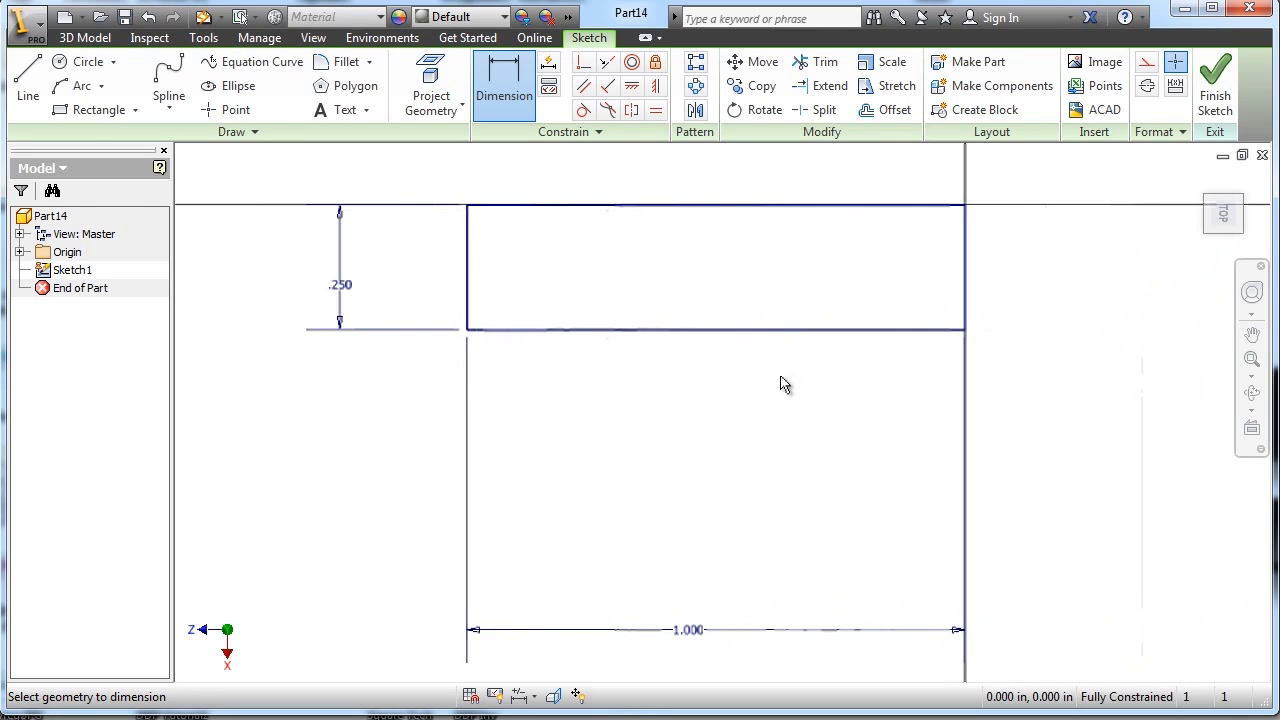
pyautogui.click(60, 64)
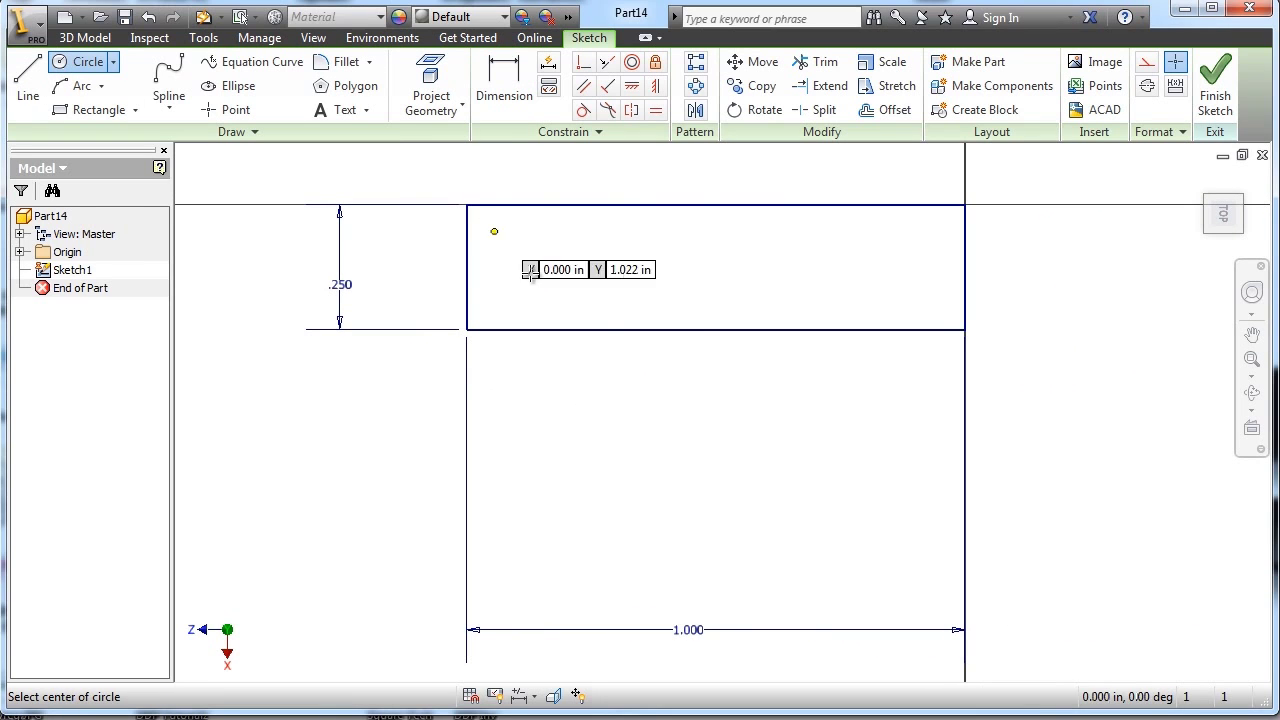
pyautogui.click(467, 268)
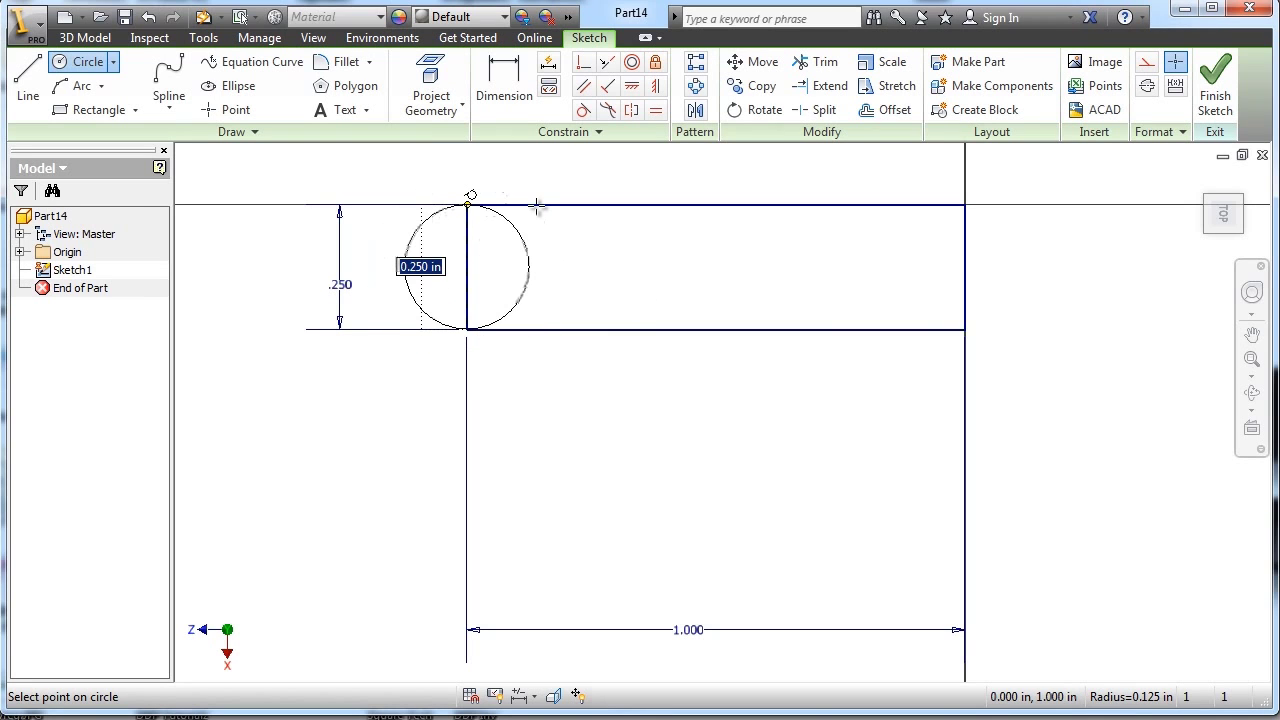
pyautogui.click(537, 206)
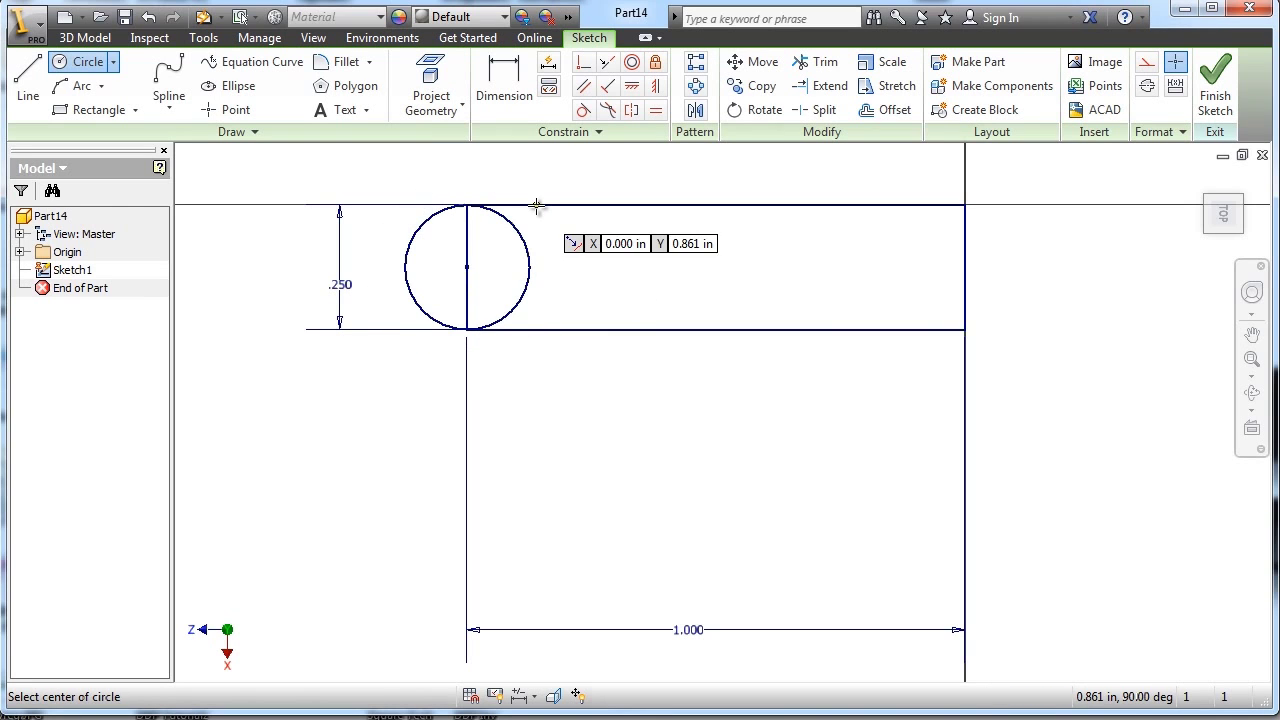
pyautogui.rightClick(586, 243)
pyautogui.click(654, 243)
# Sketch a small rectangle about 0.49 in by 0.1 in inside the profile, rising from its lower edge.
pyautogui.click(62, 112)
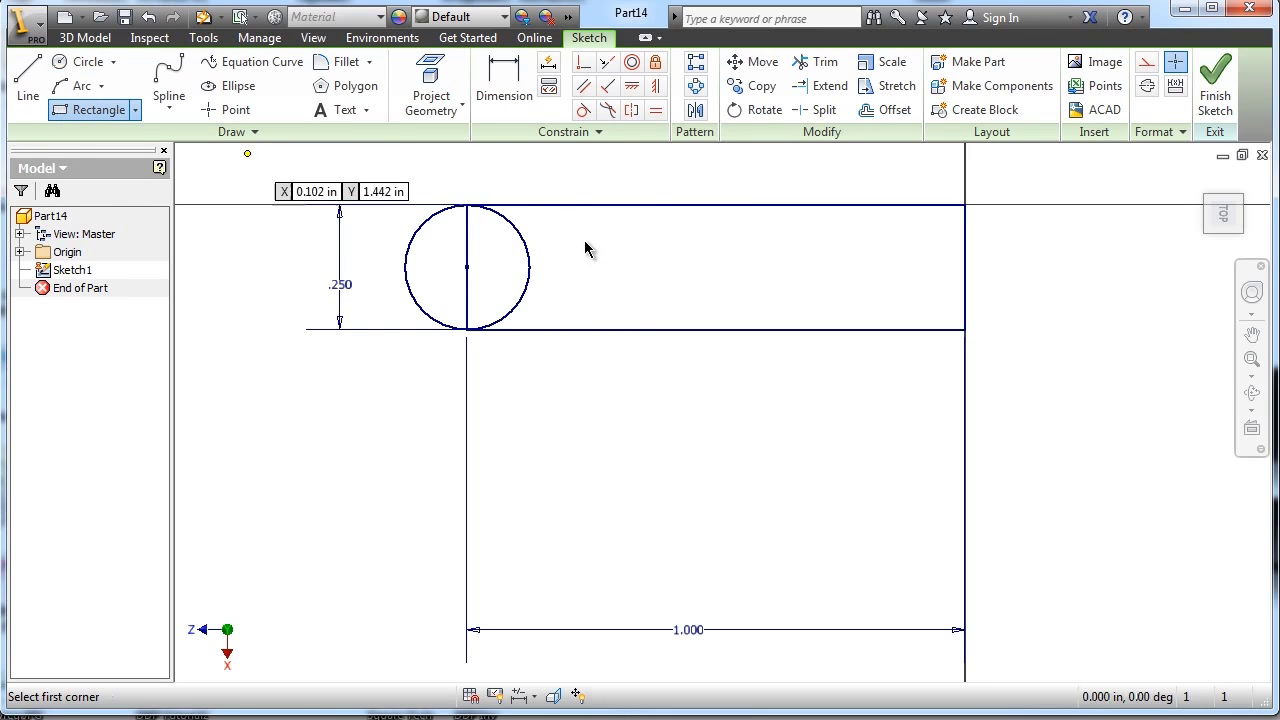
pyautogui.click(871, 328)
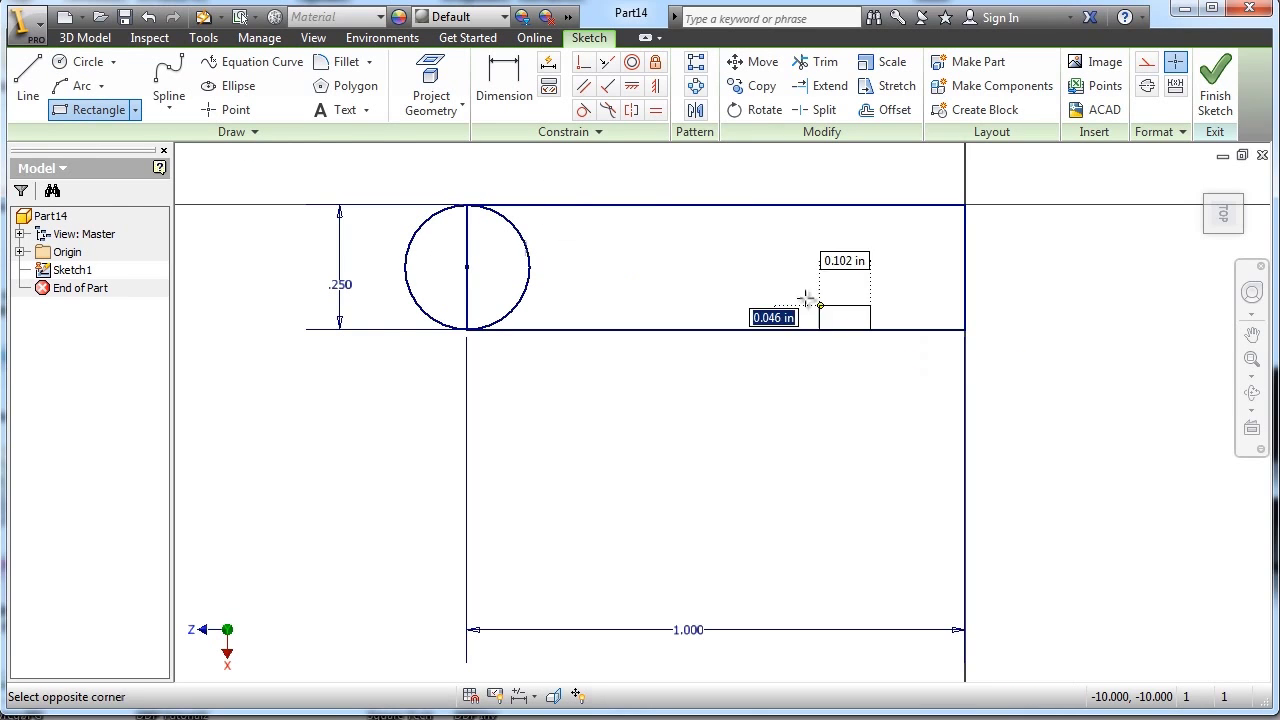
pyautogui.click(626, 281)
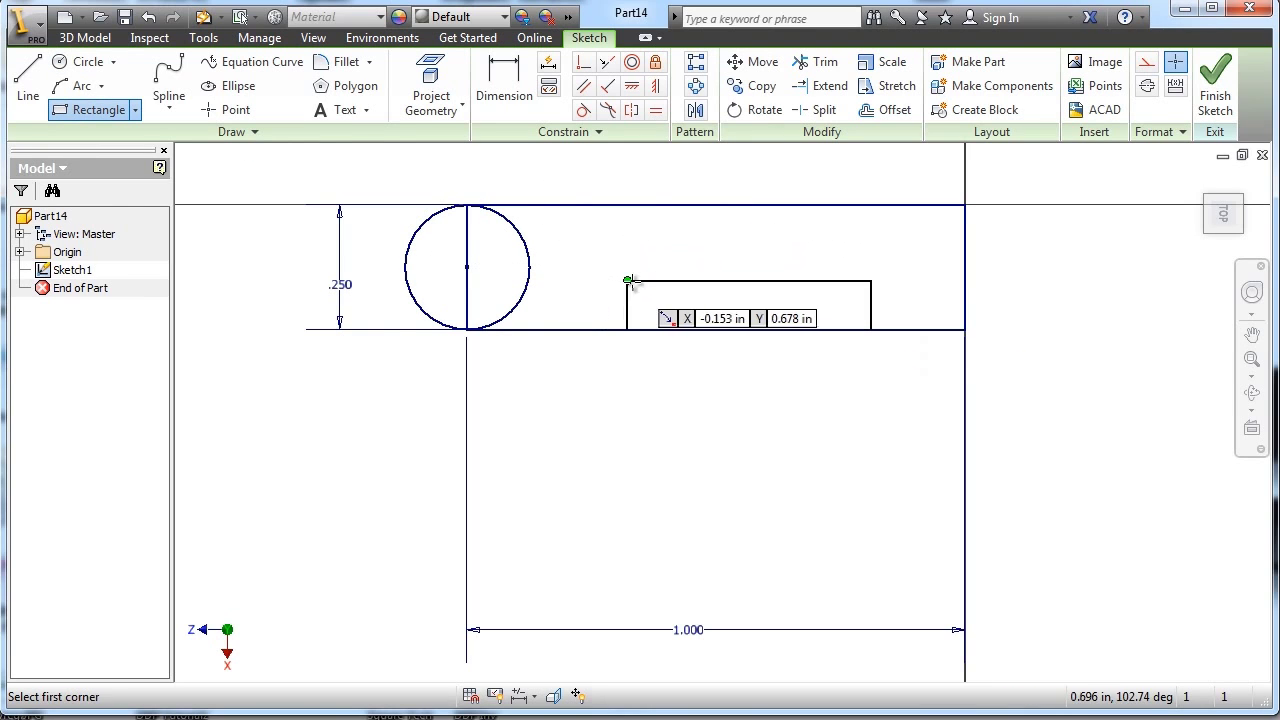
pyautogui.rightClick(890, 442)
pyautogui.click(961, 449)
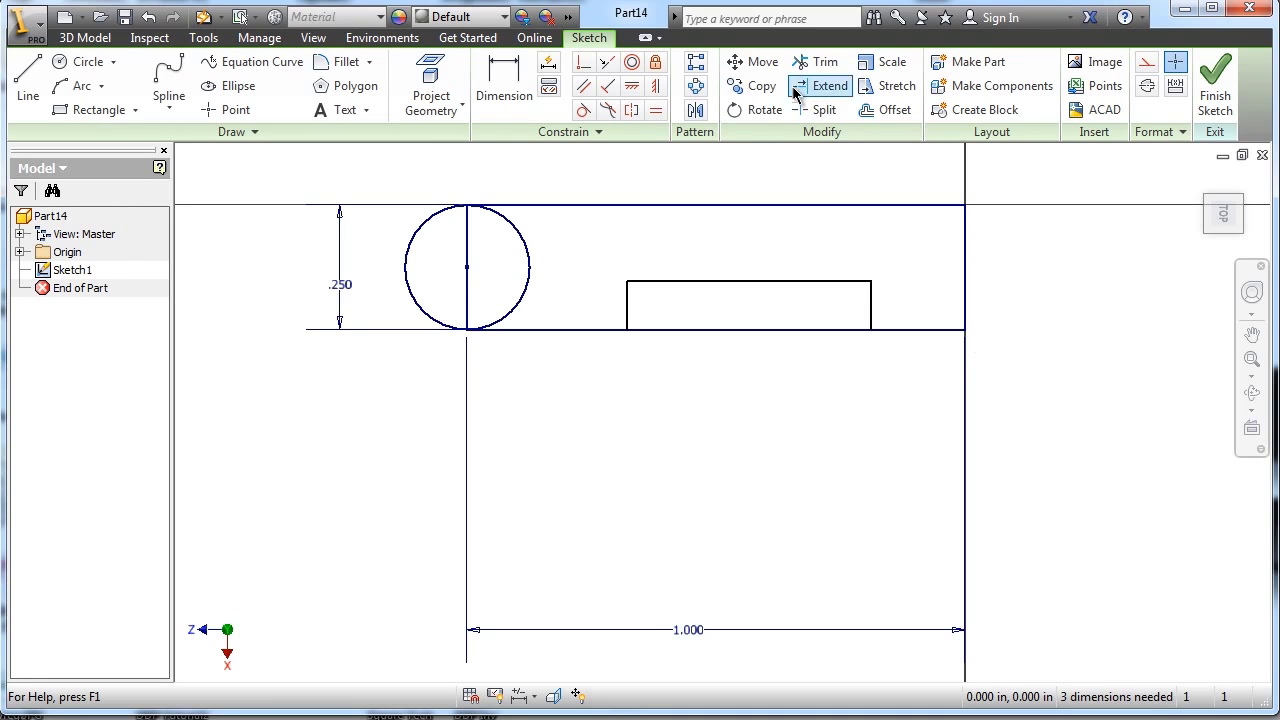
# Trim the lower edge across the small rectangle, the circle's inner half and the upper part of the profile's left vertical edge.
pyautogui.click(817, 62)
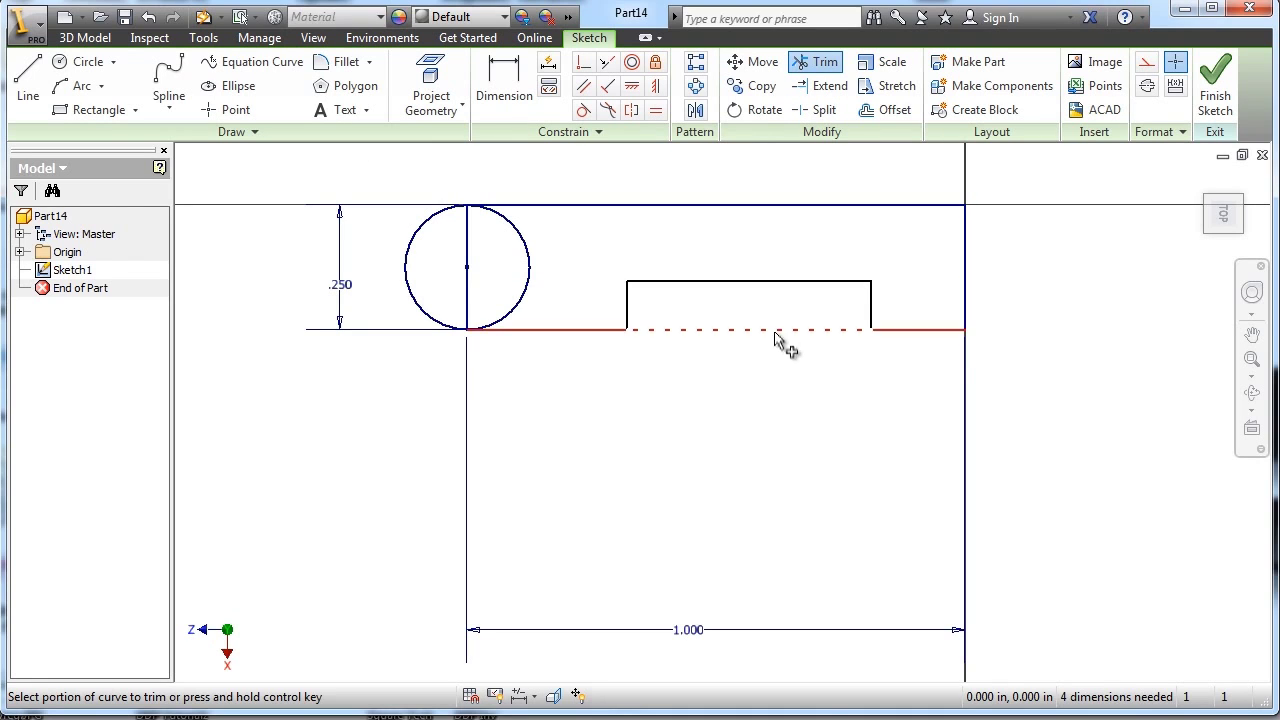
pyautogui.click(777, 338)
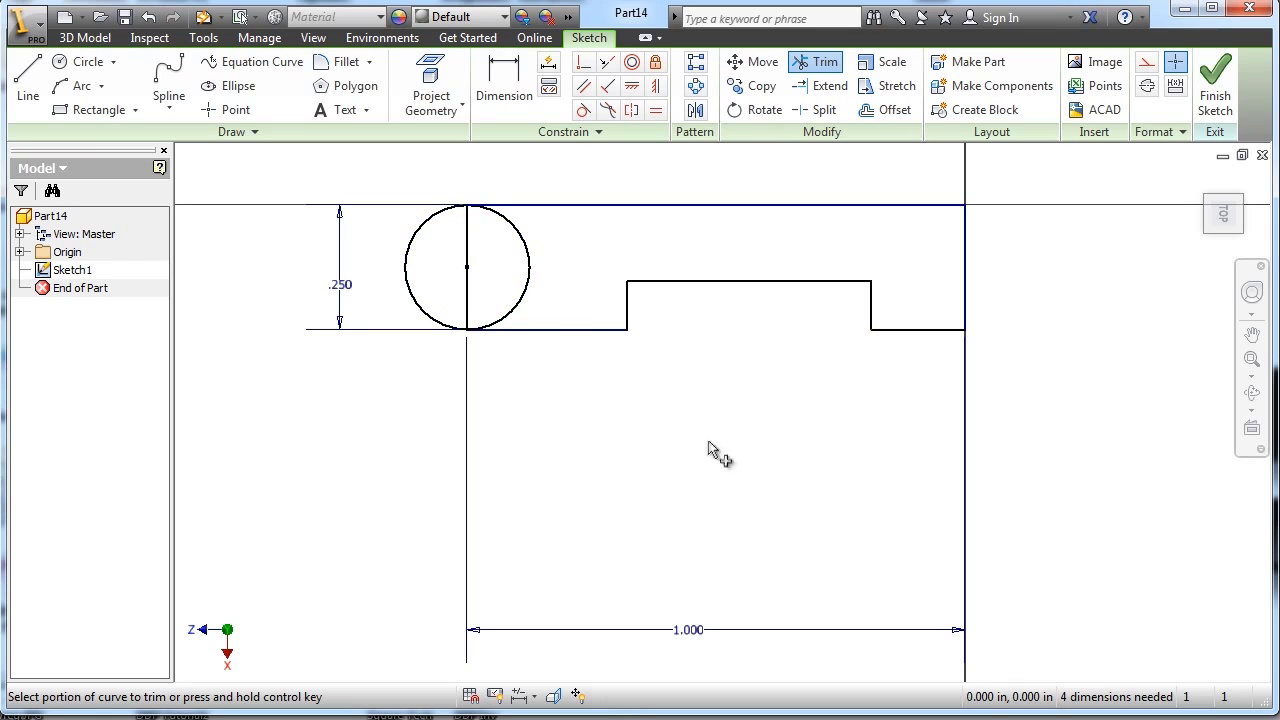
pyautogui.click(541, 280)
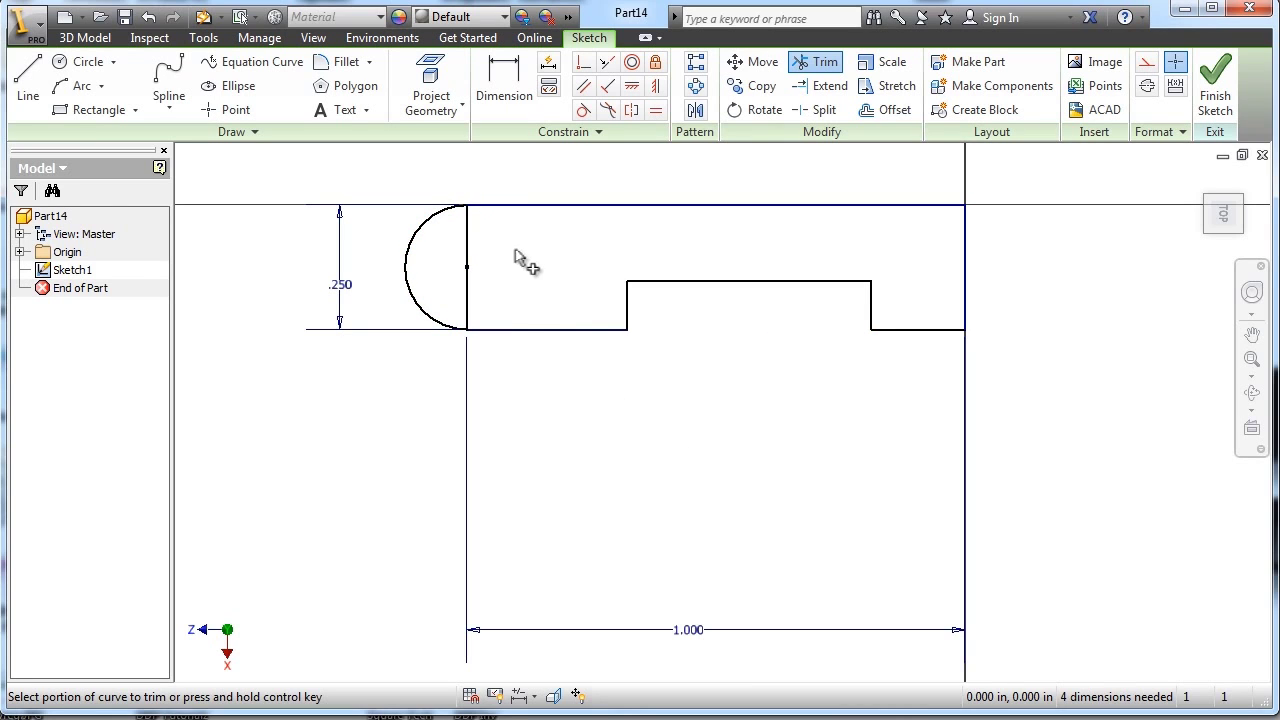
pyautogui.click(470, 310)
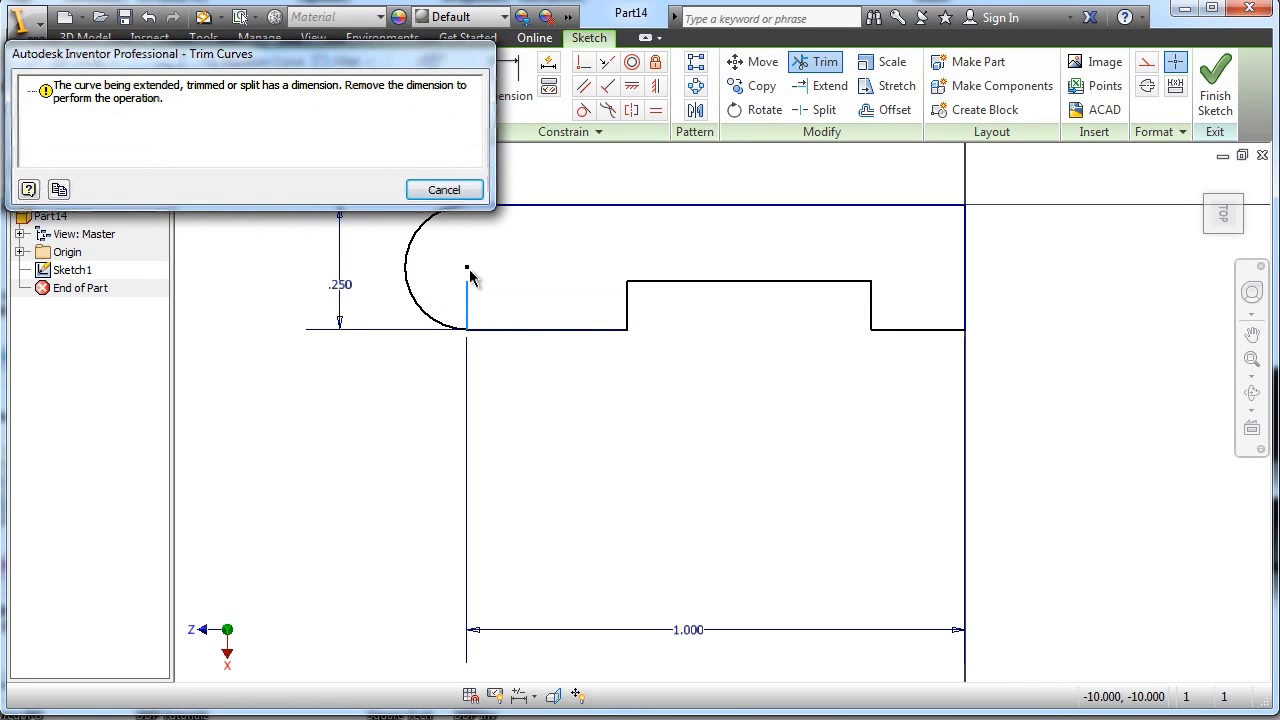
pyautogui.click(444, 190)
pyautogui.rightClick(800, 505)
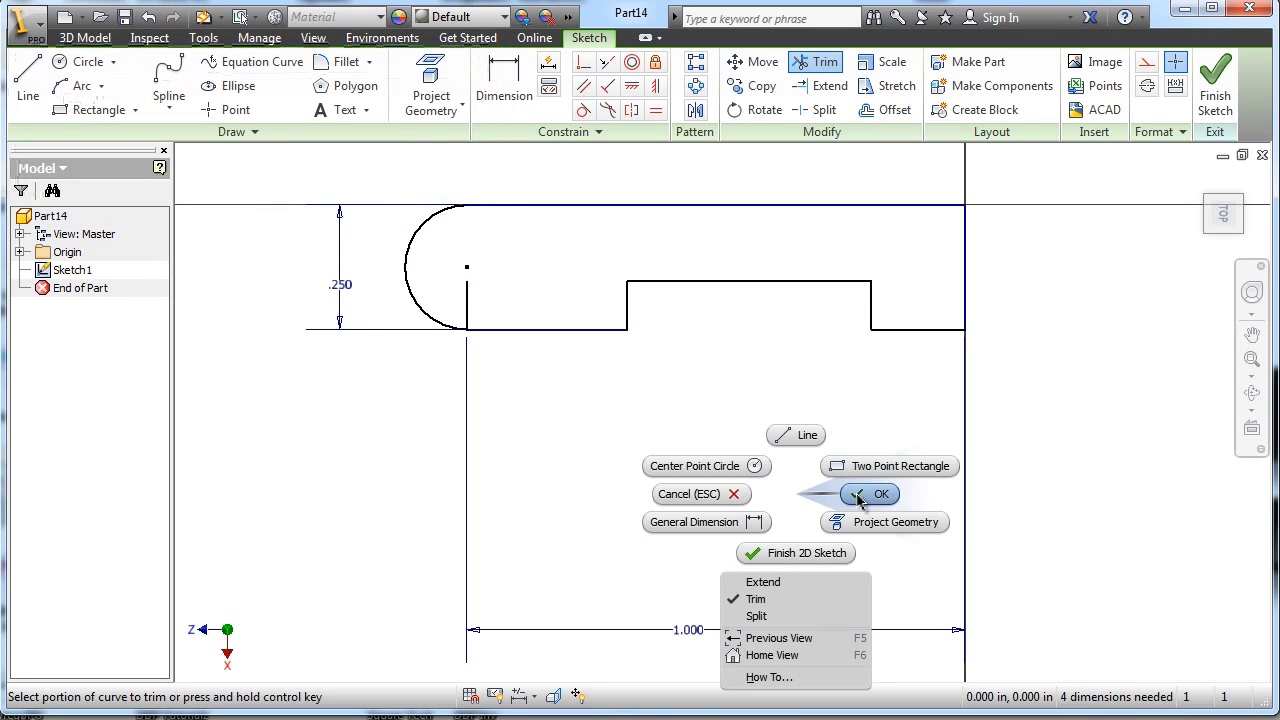
pyautogui.click(860, 500)
# Dimension the notch's two vertical sides at 0.25 in and 0.75 in from the profile's right edge.
pyautogui.press('d')
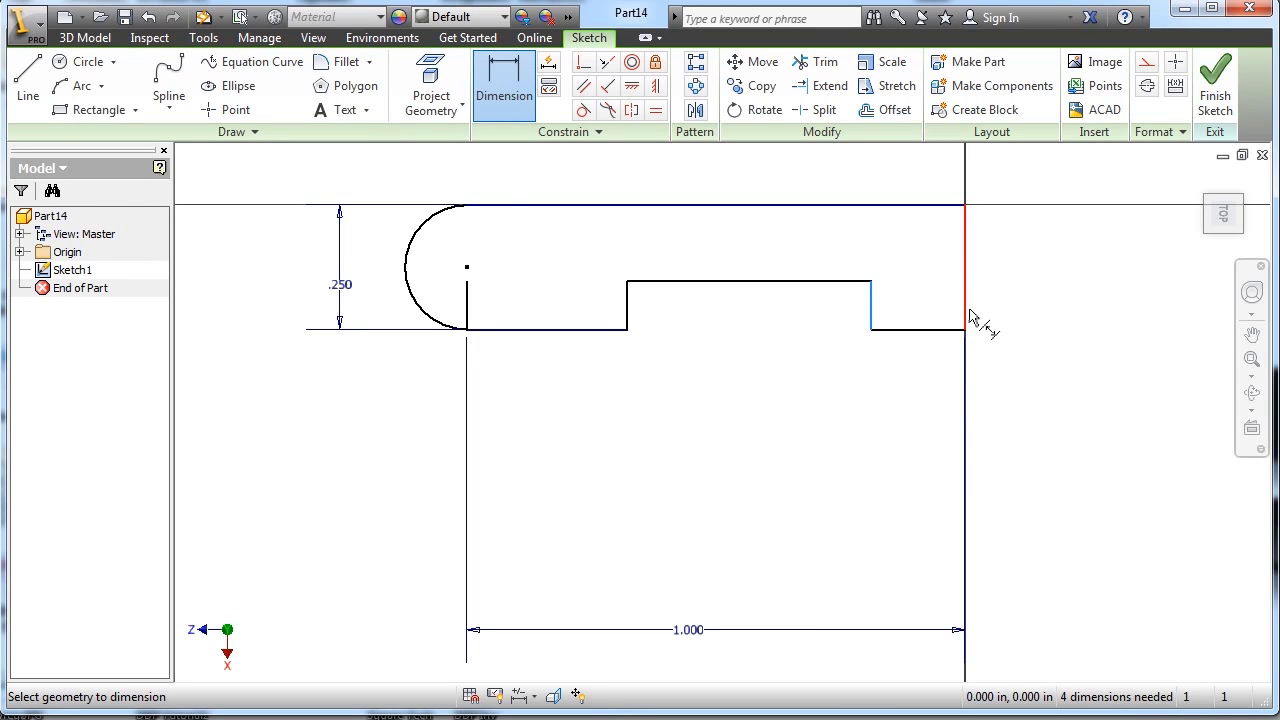
pyautogui.click(922, 451)
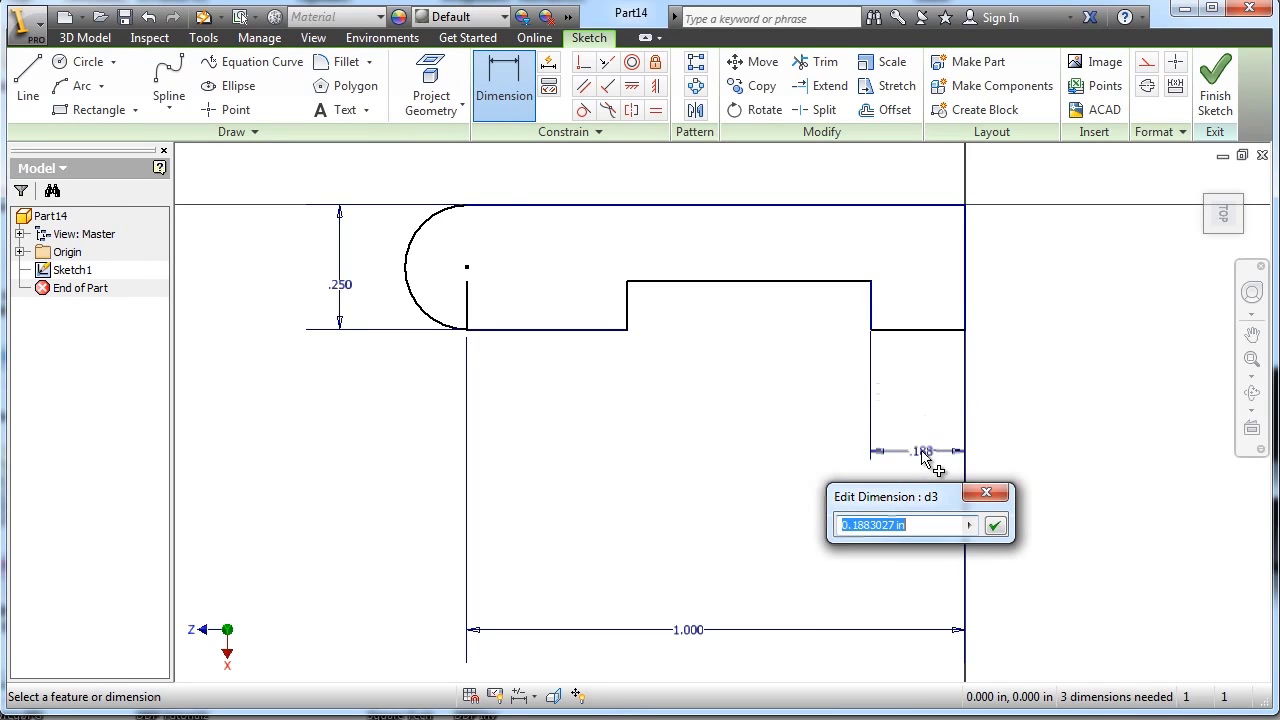
pyautogui.write('.25')
pyautogui.press('Return')
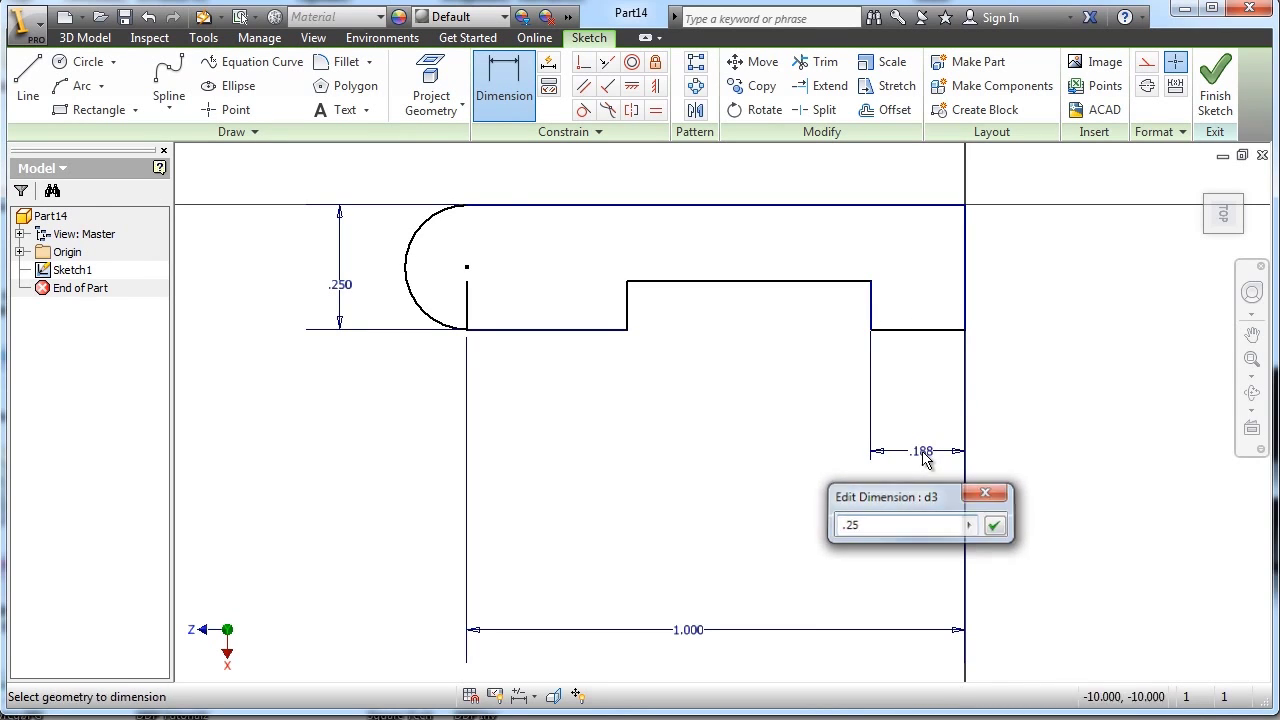
pyautogui.click(965, 322)
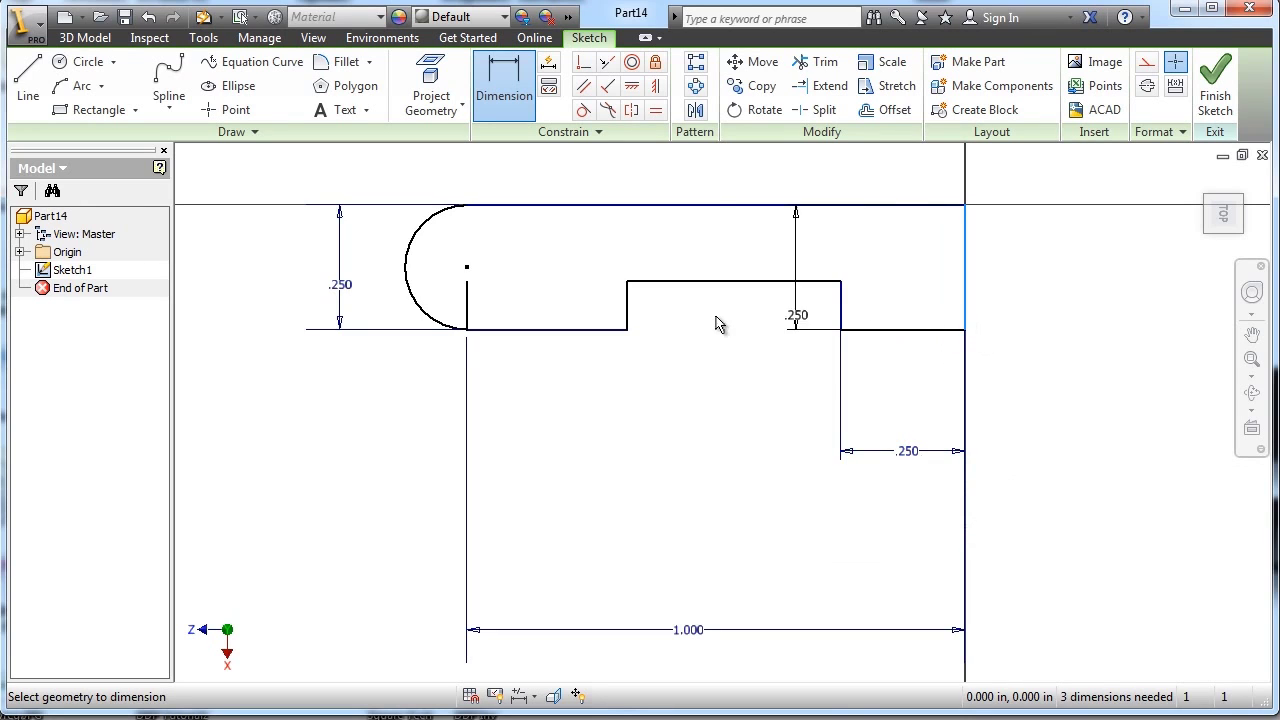
pyautogui.click(627, 322)
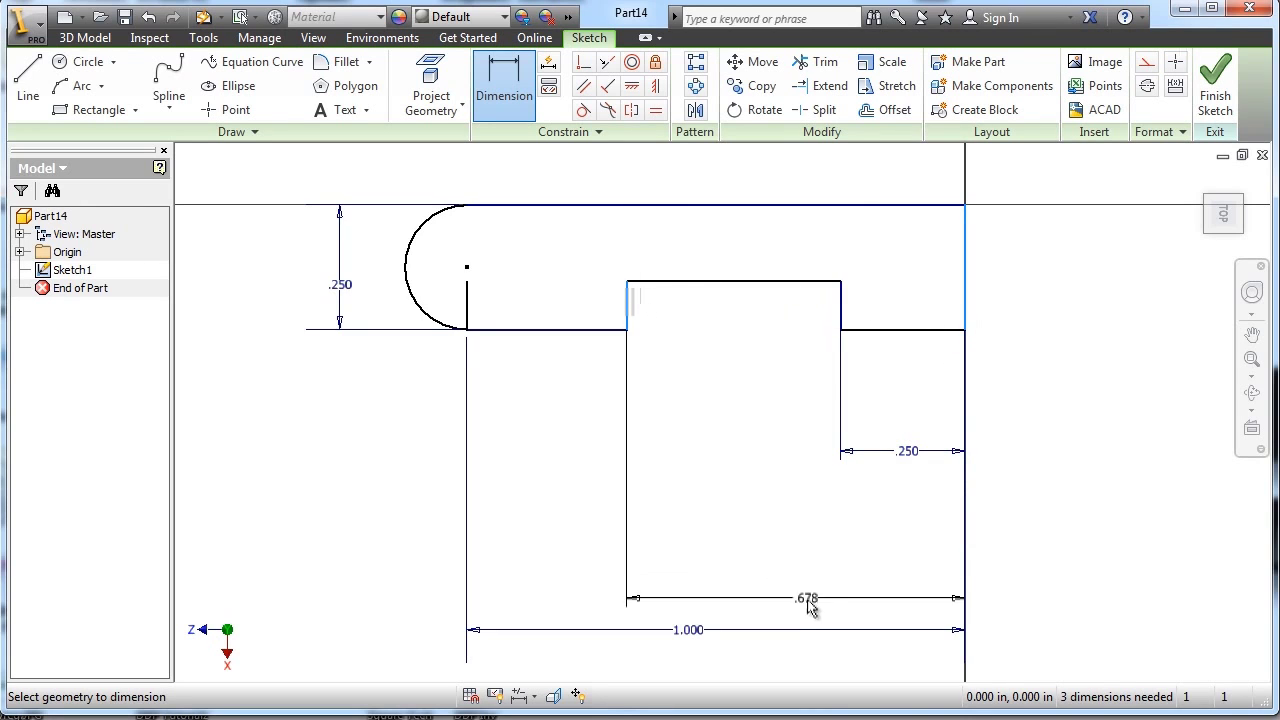
pyautogui.click(787, 573)
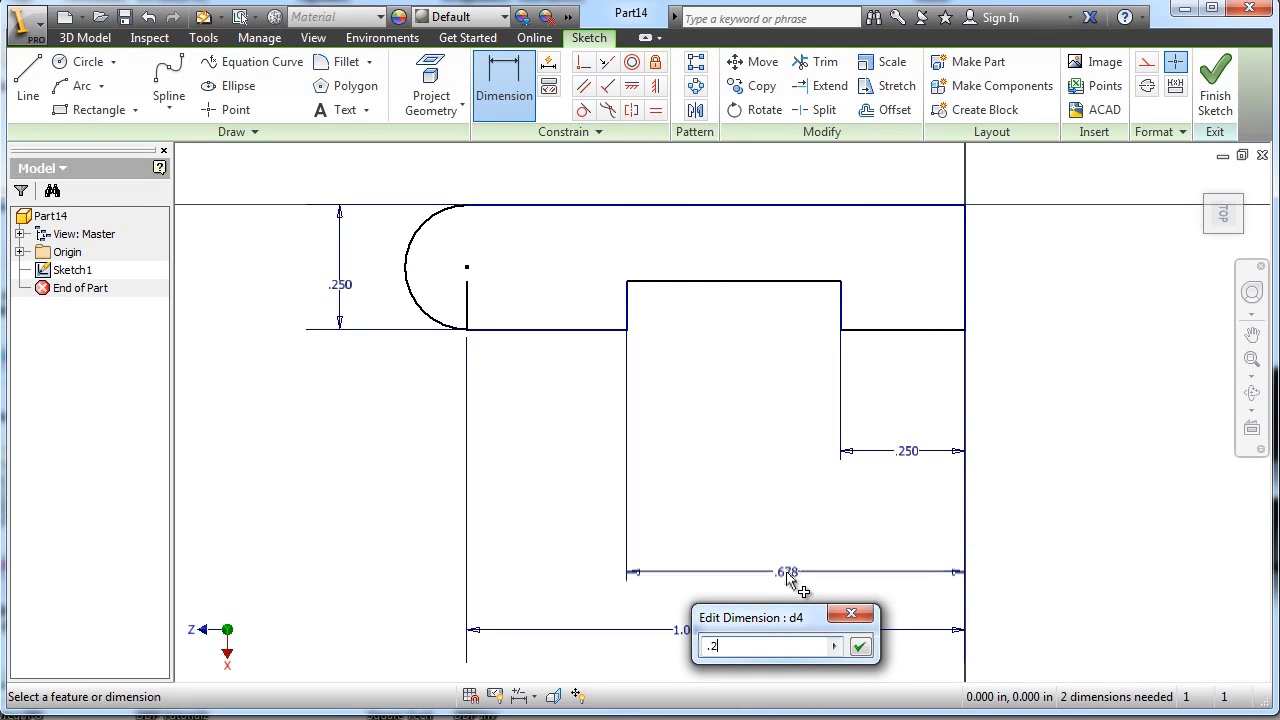
pyautogui.write('.75')
pyautogui.press('Return')
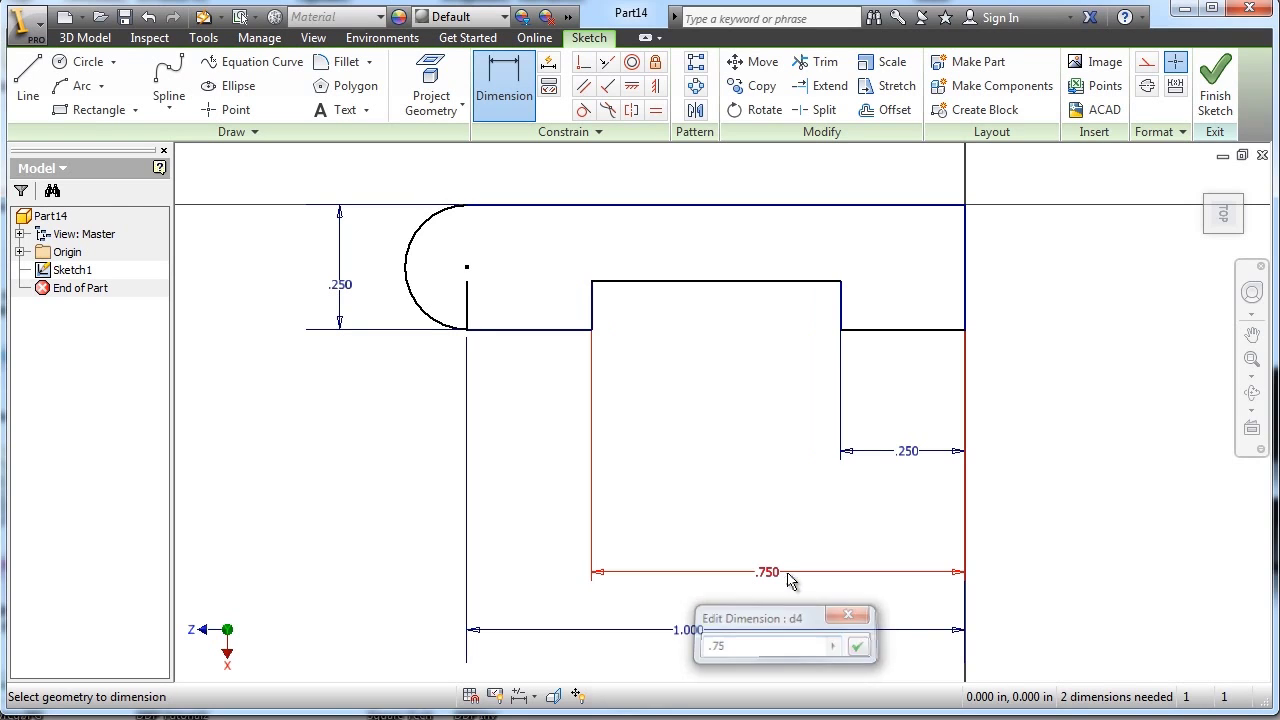
# Dimension the notch's depth from its upper edge to the profile's lower edge as 0.125 in.
pyautogui.click(824, 283)
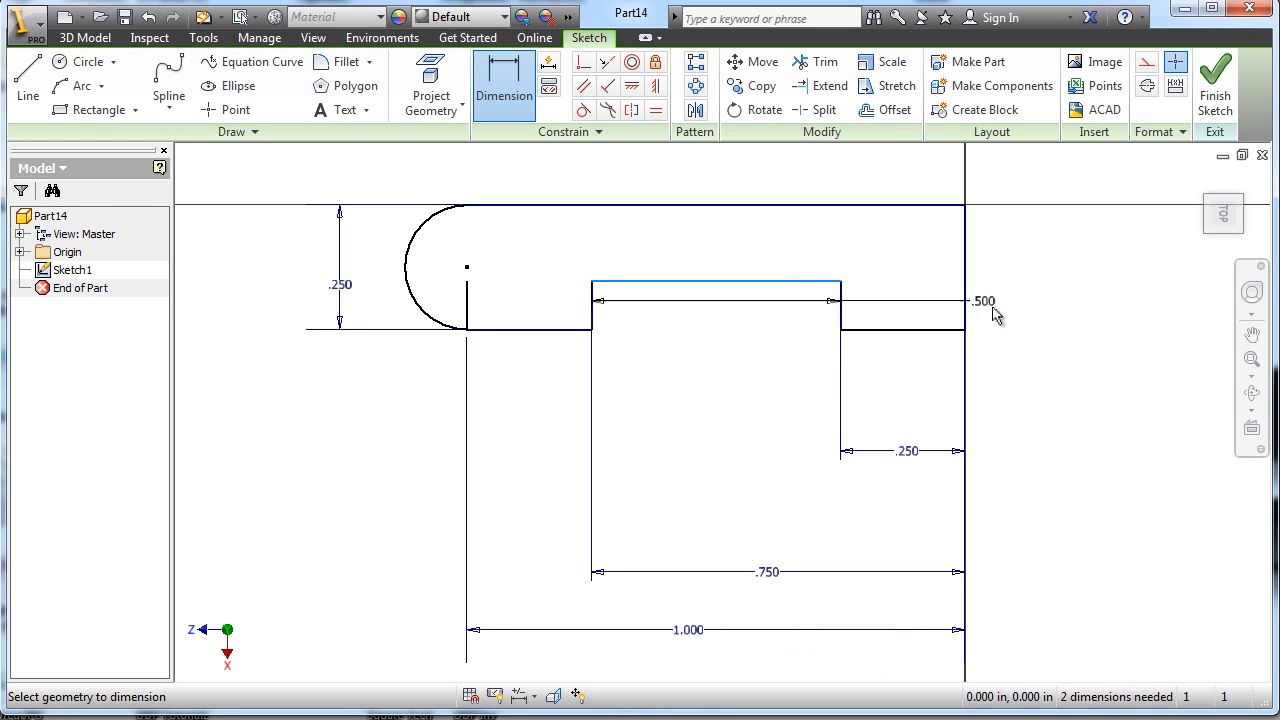
pyautogui.click(970, 334)
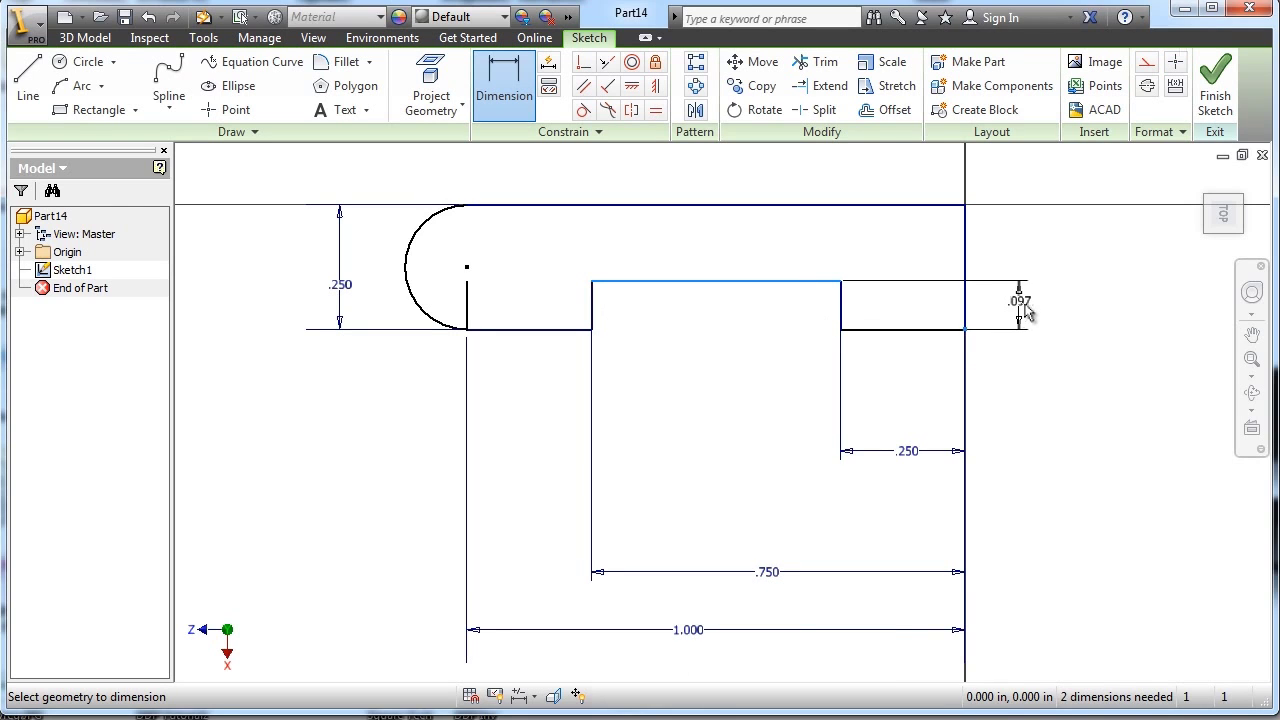
pyautogui.click(1040, 328)
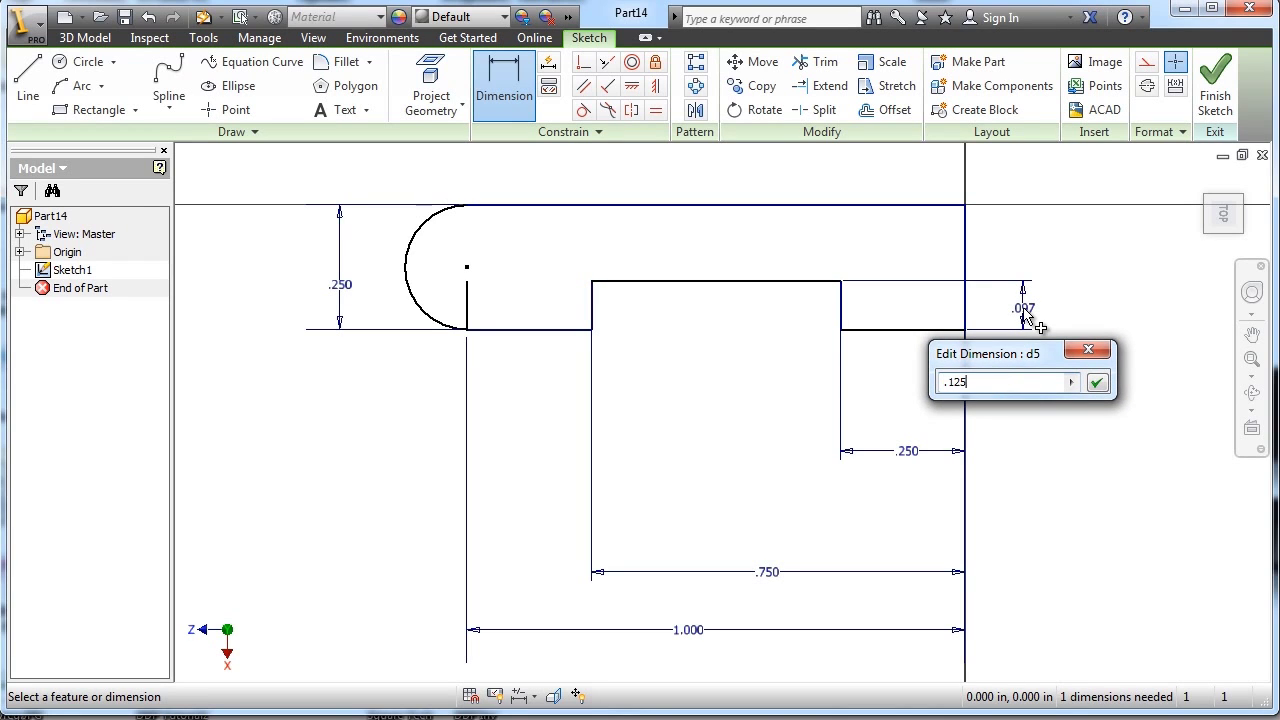
pyautogui.press('Return')
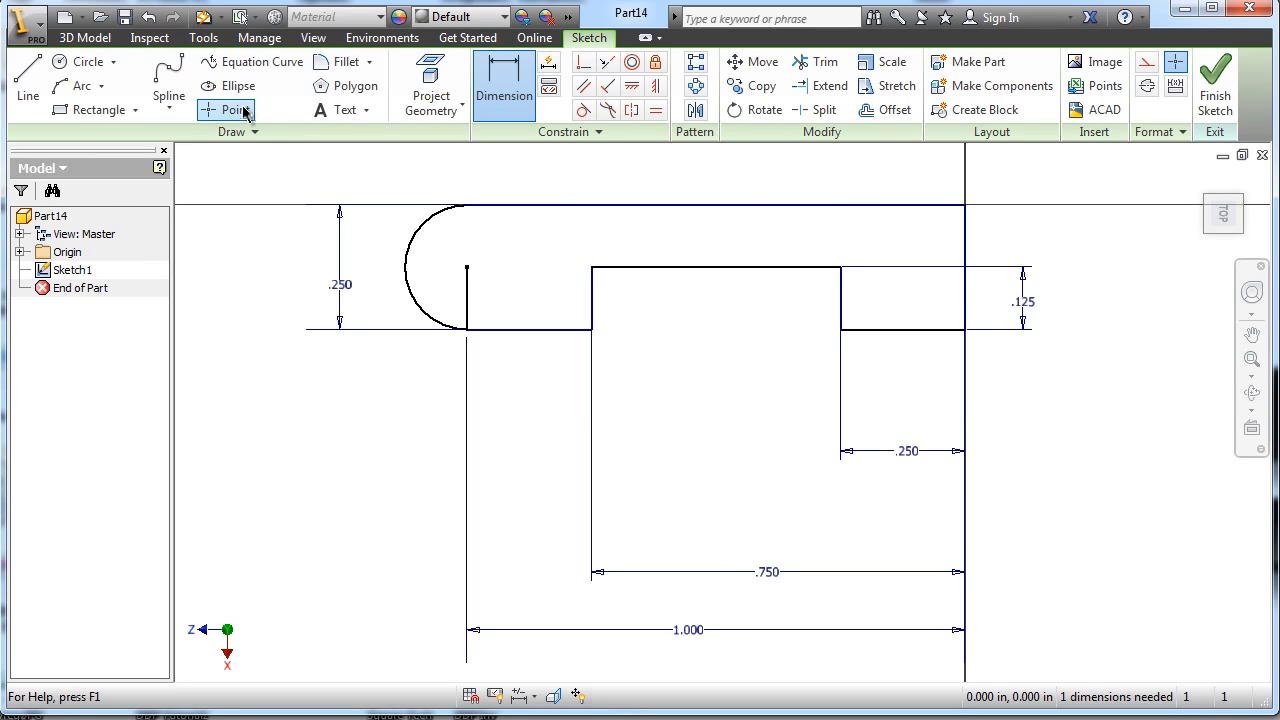
# Fillet the notch's four corners with a 0.0625 in radius.
pyautogui.click(340, 63)
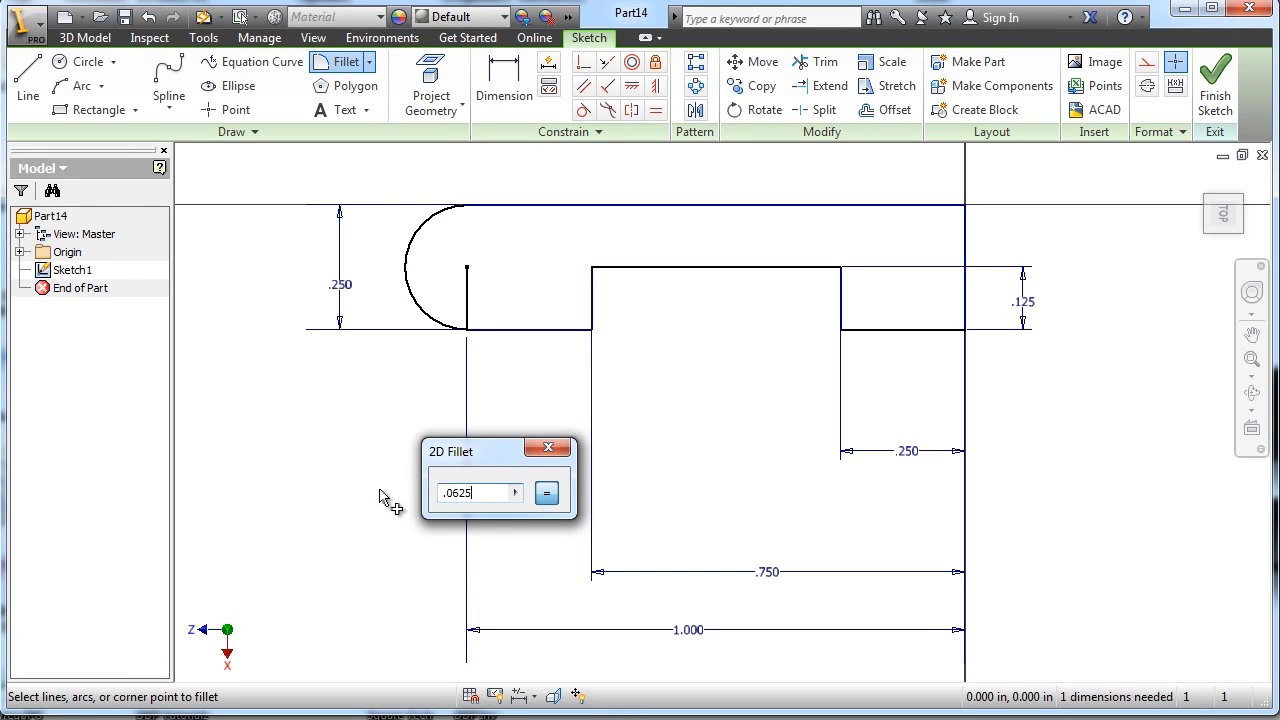
pyautogui.click(595, 326)
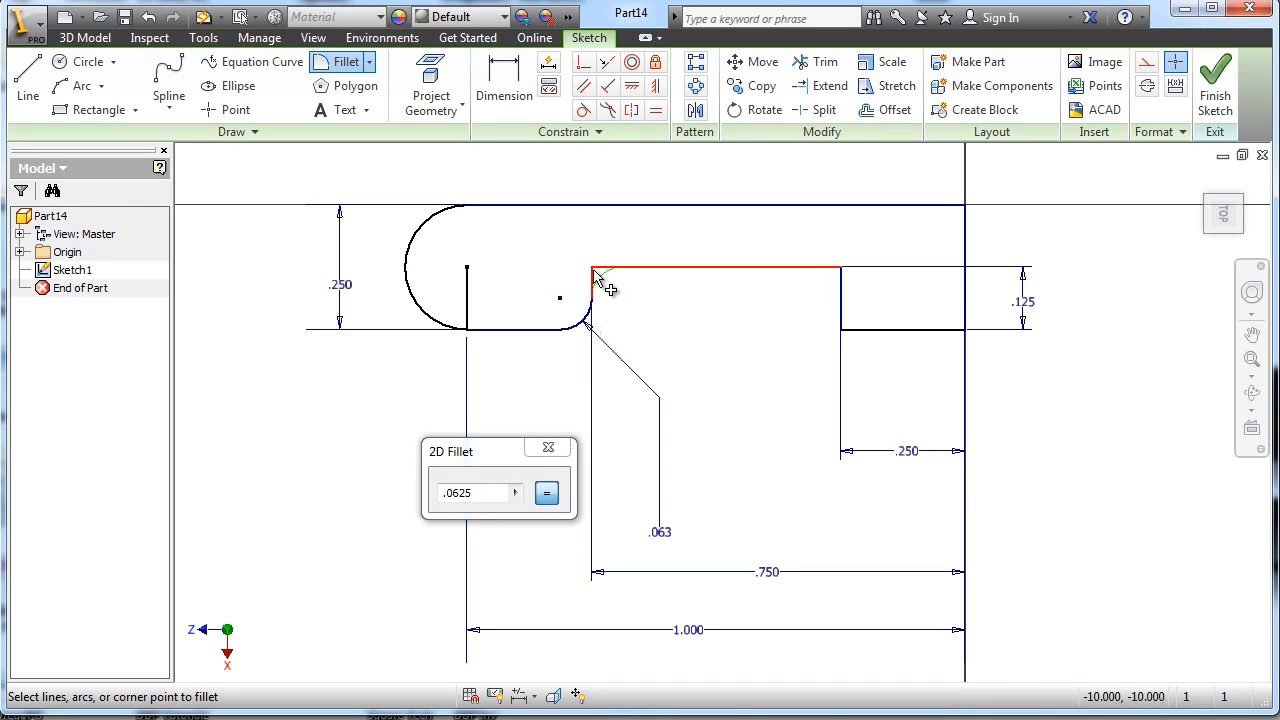
pyautogui.click(595, 278)
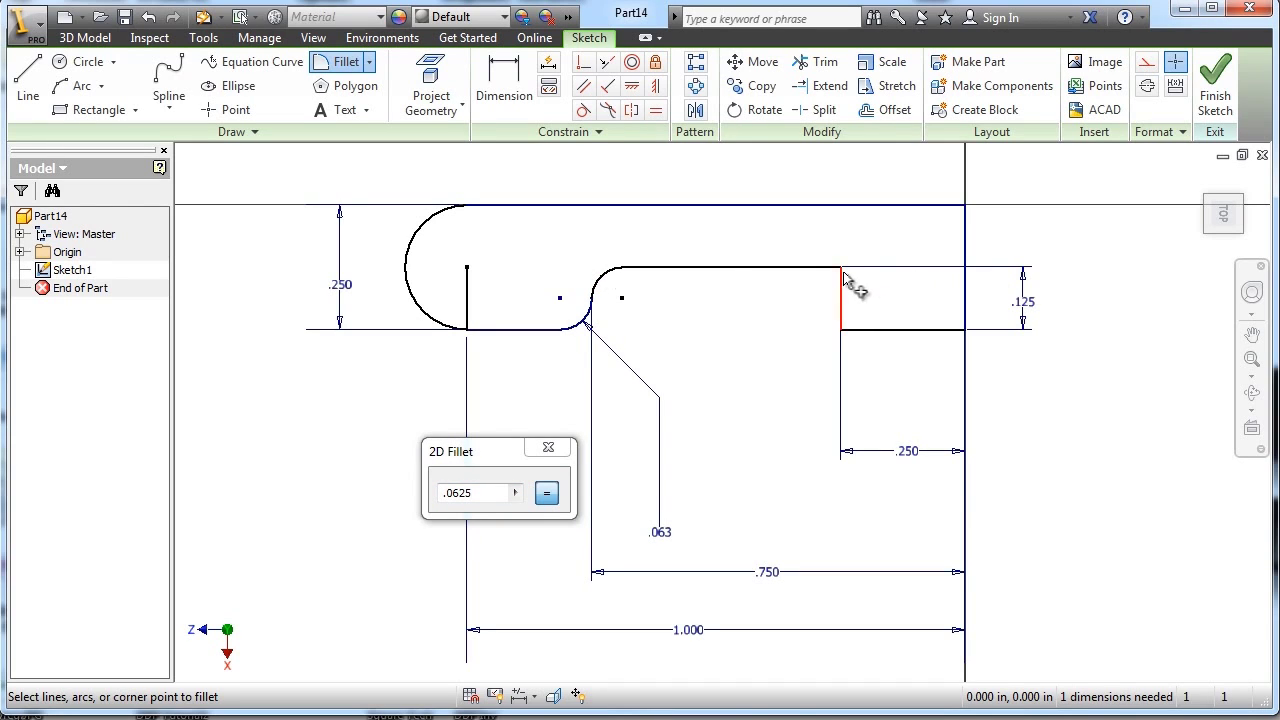
pyautogui.click(845, 337)
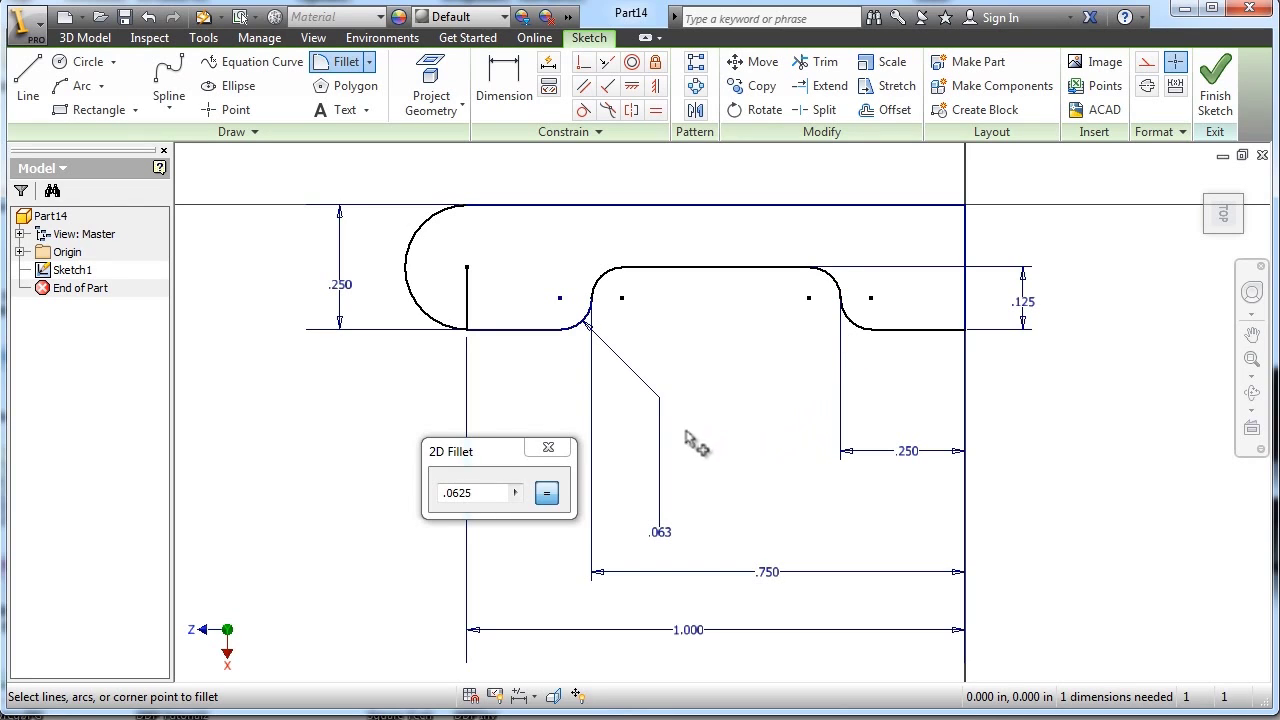
pyautogui.click(548, 448)
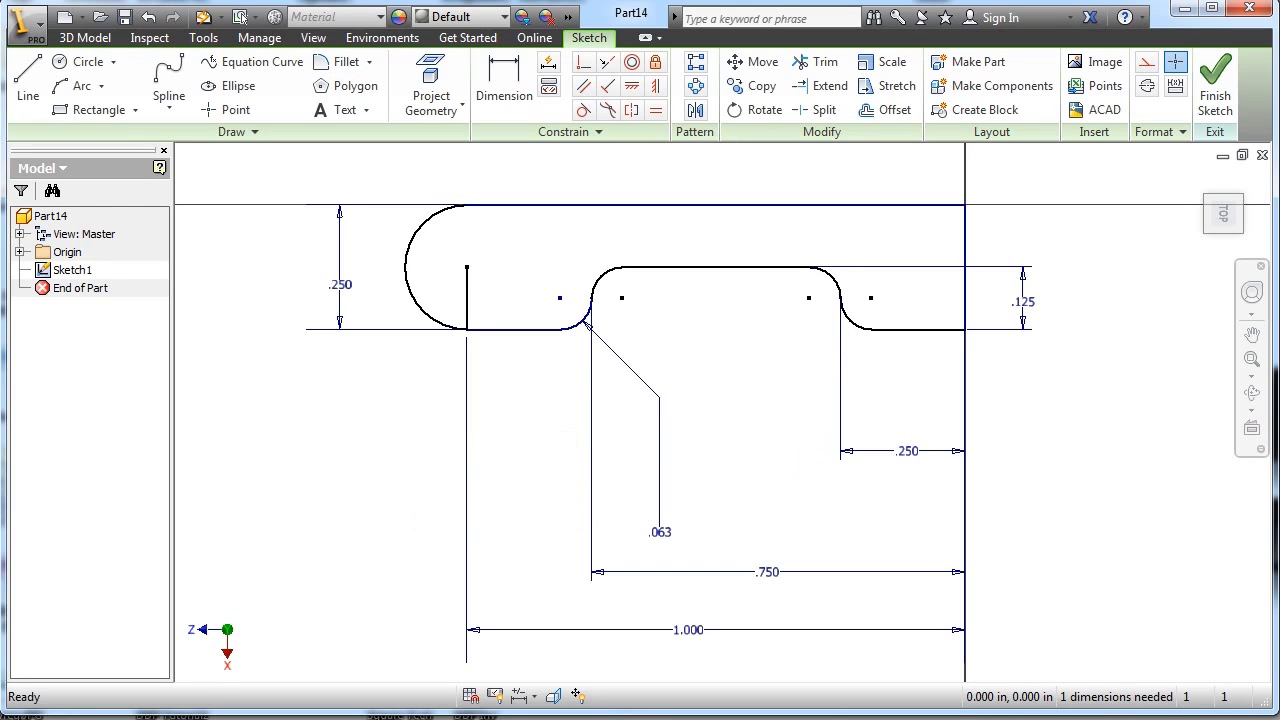
# Finish the sketch and revolve the notched profile fully around its straight 0.25 in end edge, opposite the rounded end.
pyautogui.click(1219, 97)
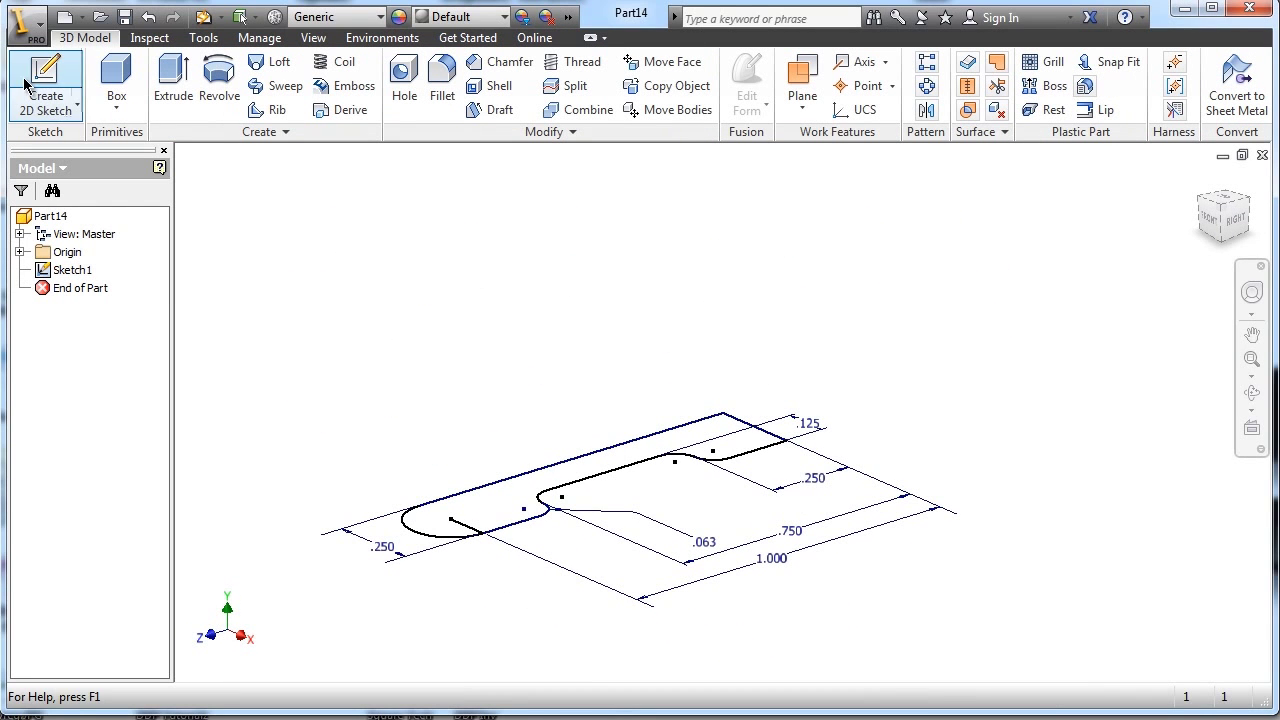
pyautogui.click(219, 82)
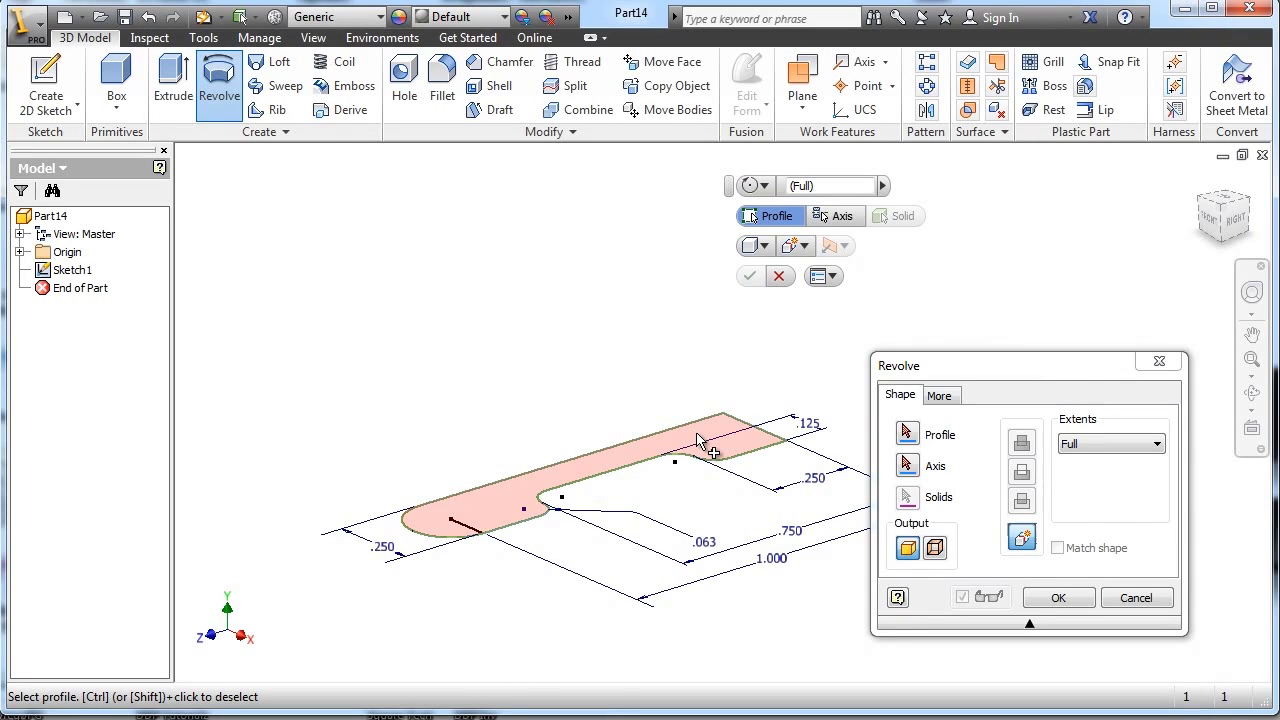
pyautogui.click(697, 440)
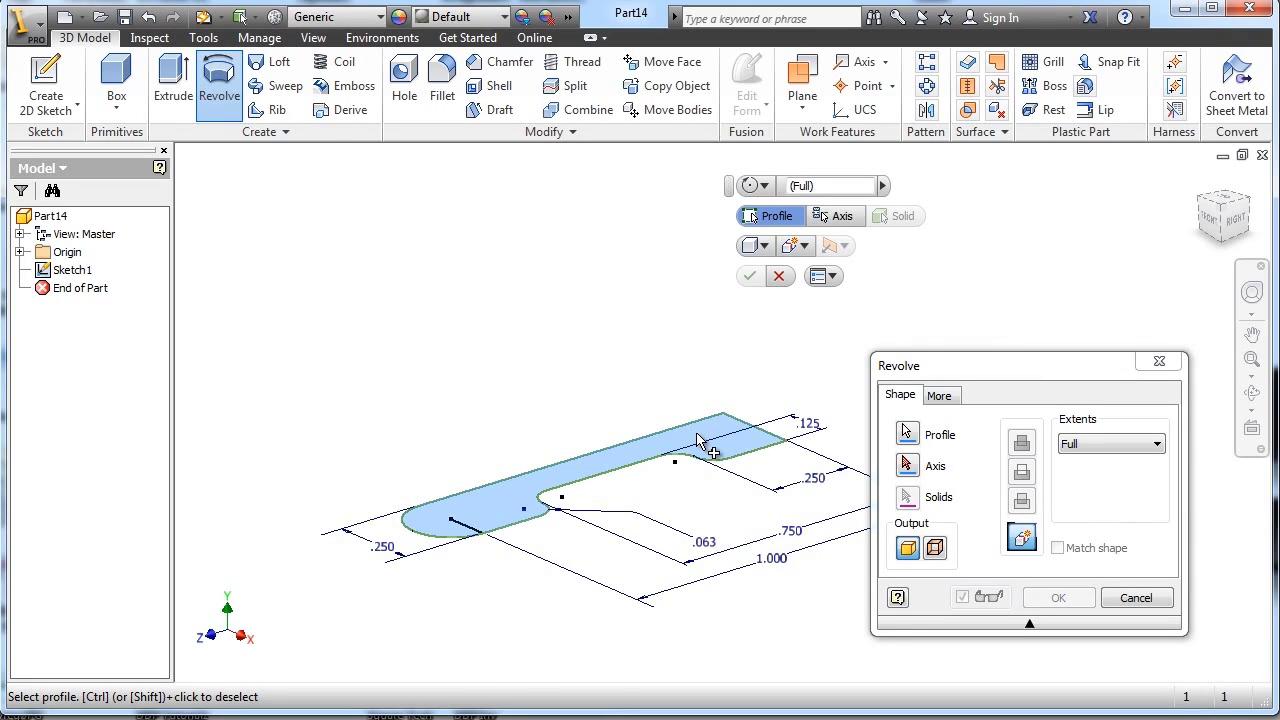
pyautogui.click(906, 463)
pyautogui.click(775, 438)
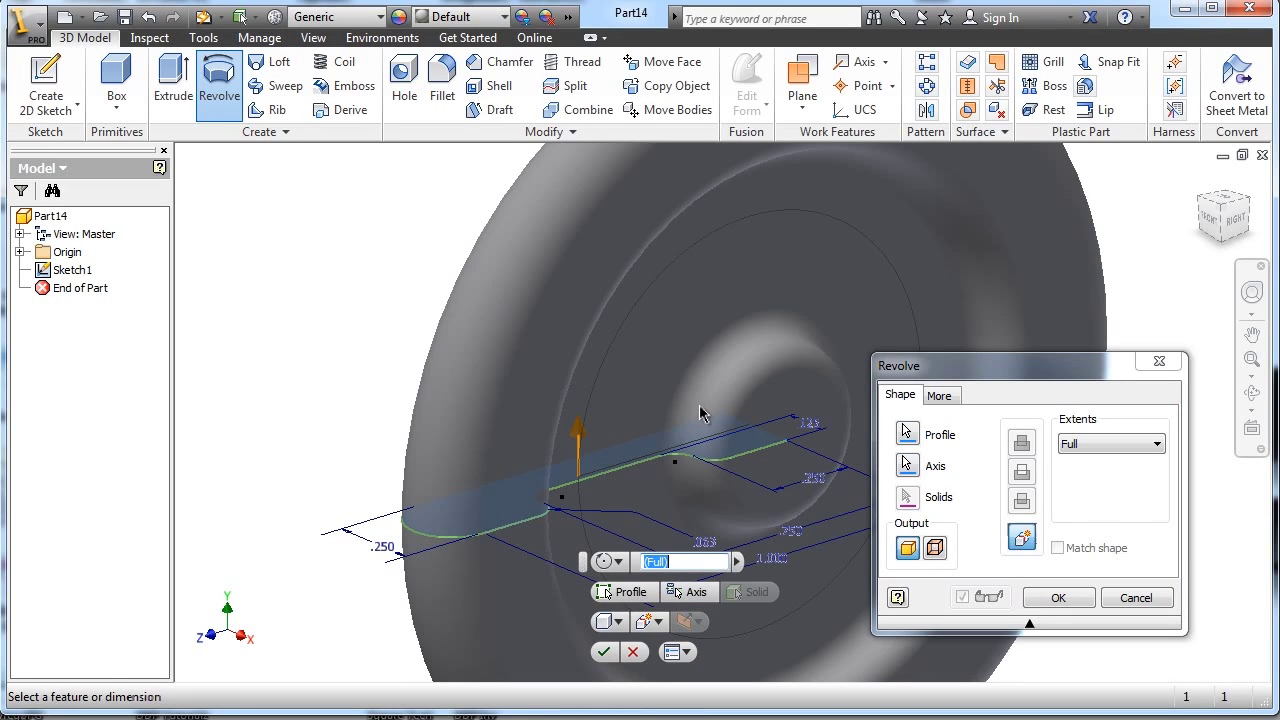
pyautogui.click(1066, 601)
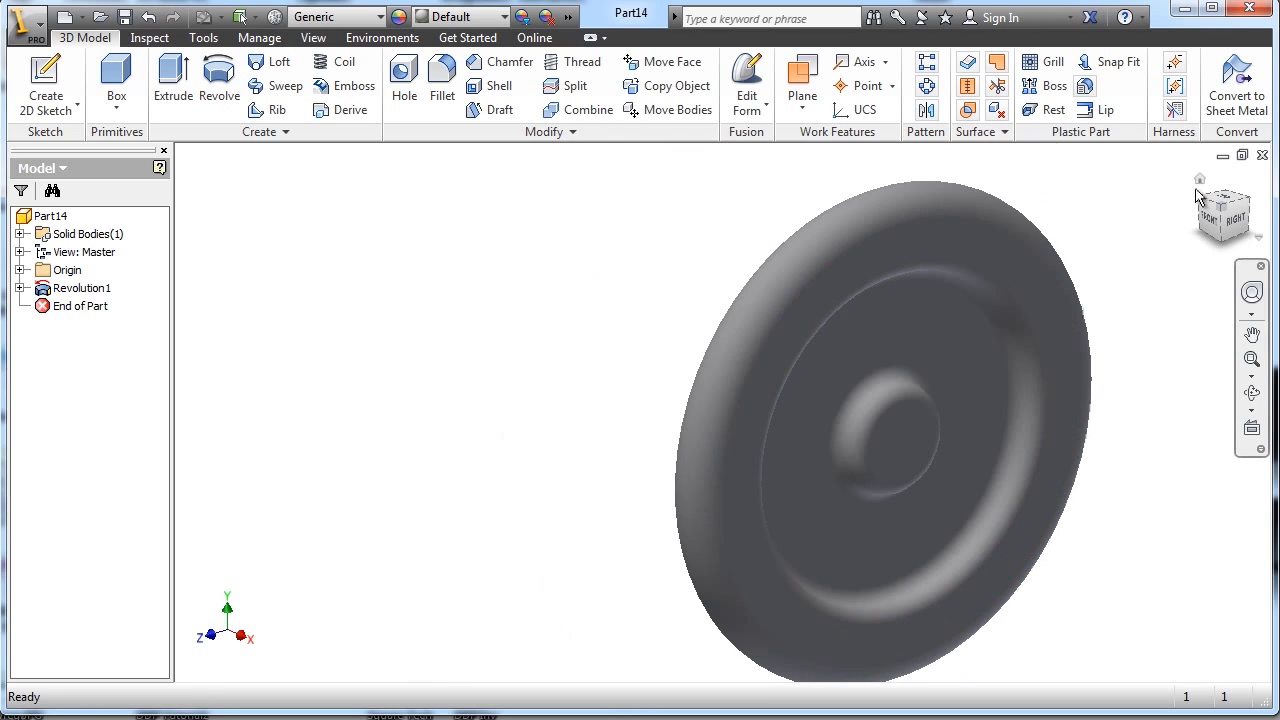
# Start a new sketch on the disc's plain flat face, on the side opposite the groove.
pyautogui.click(1200, 180)
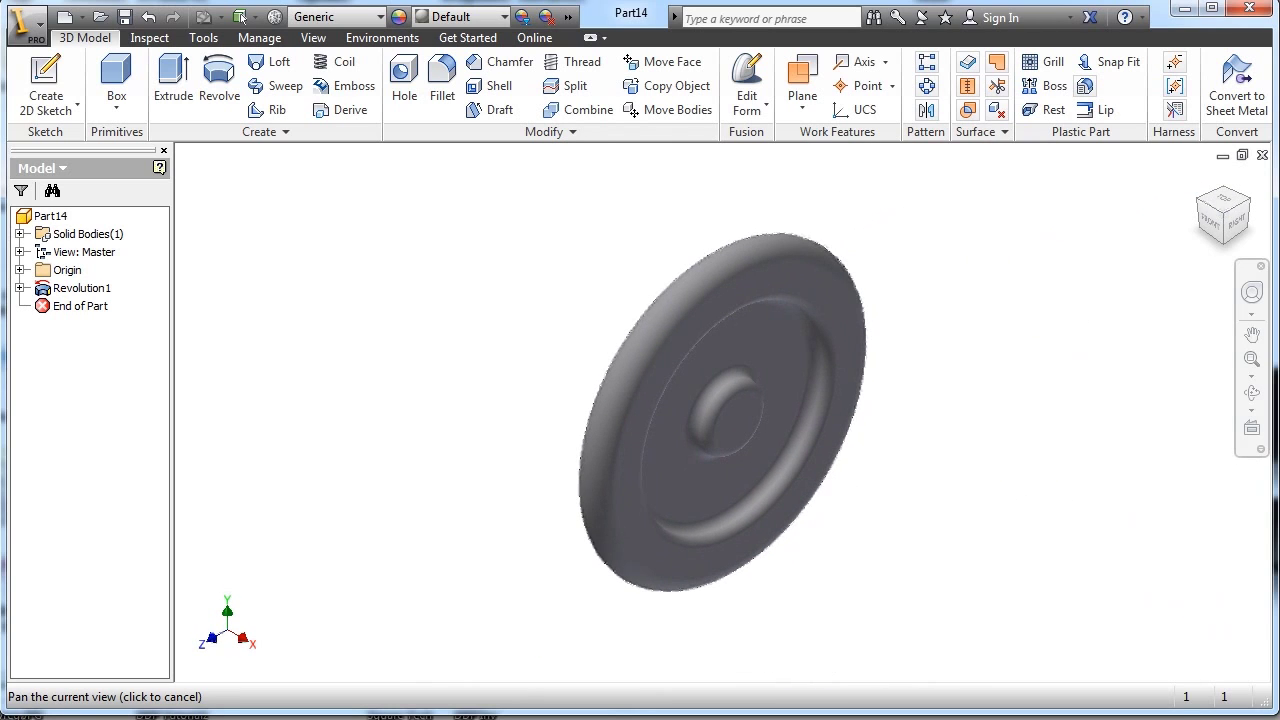
pyautogui.click(1203, 213)
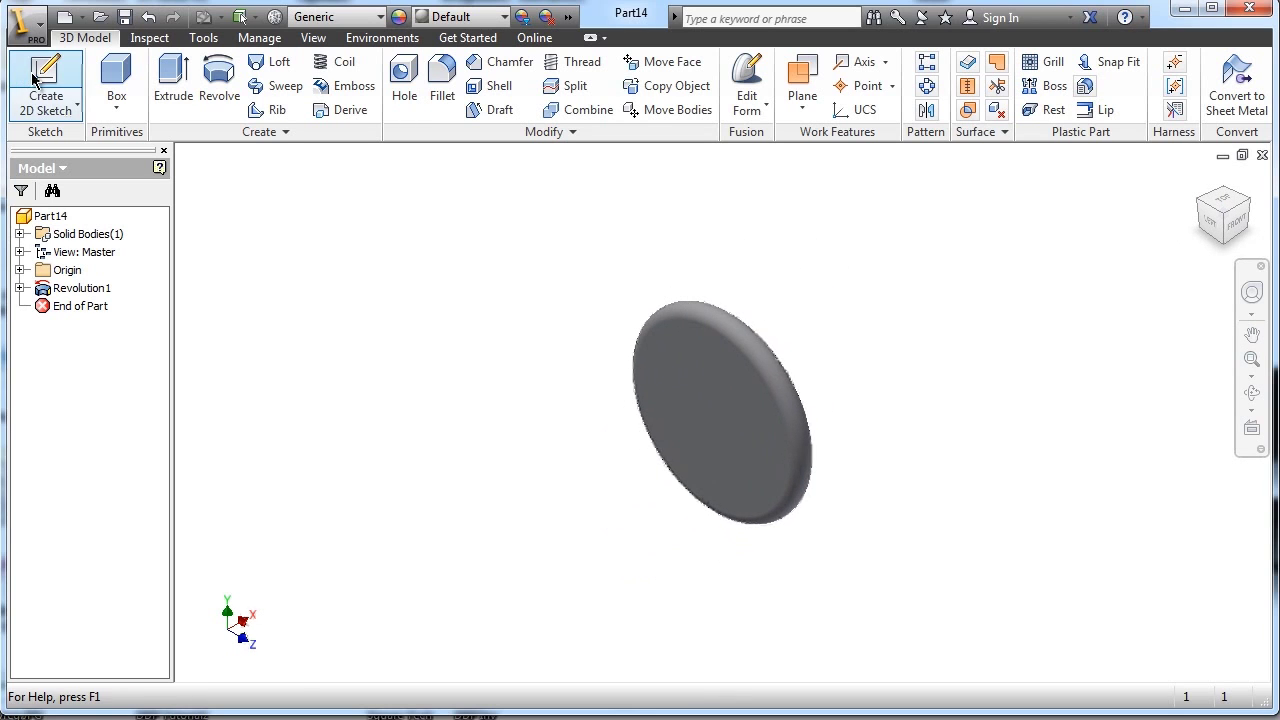
pyautogui.press('s')
pyautogui.click(752, 430)
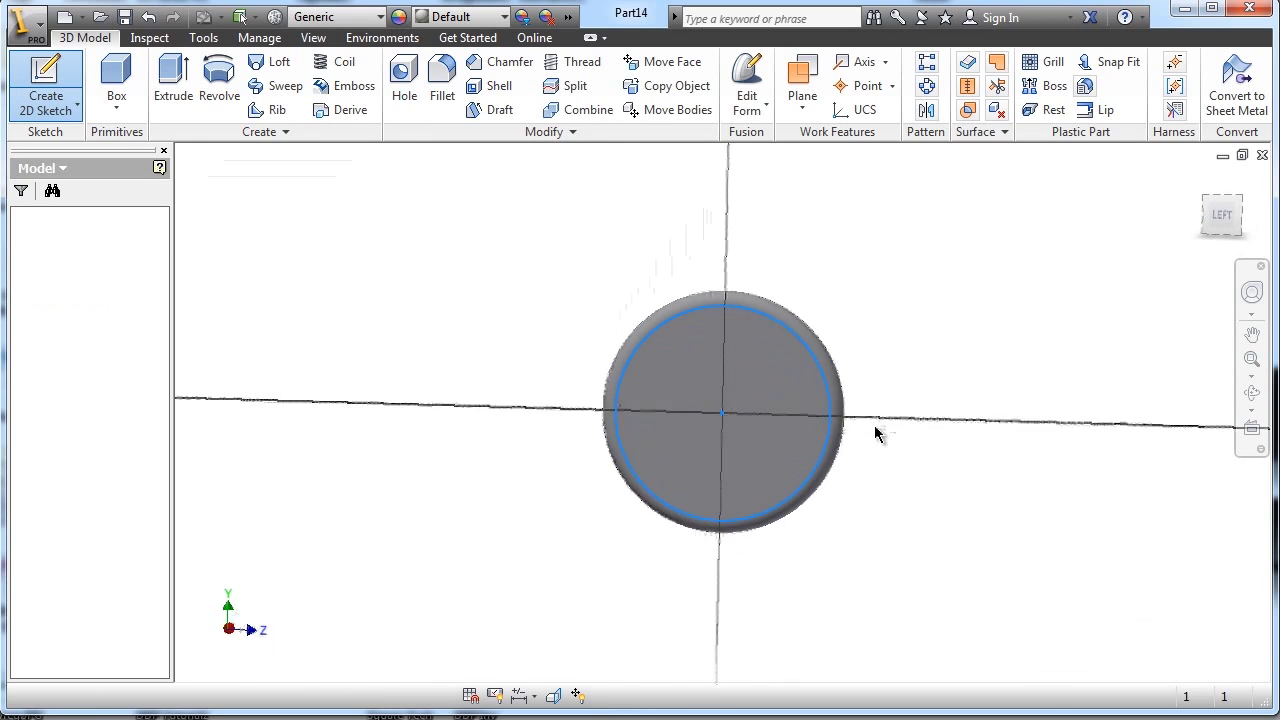
# Sketch two separate lines from the disc's centre out past its upper-right rim, about 32° apart.
pyautogui.click(28, 82)
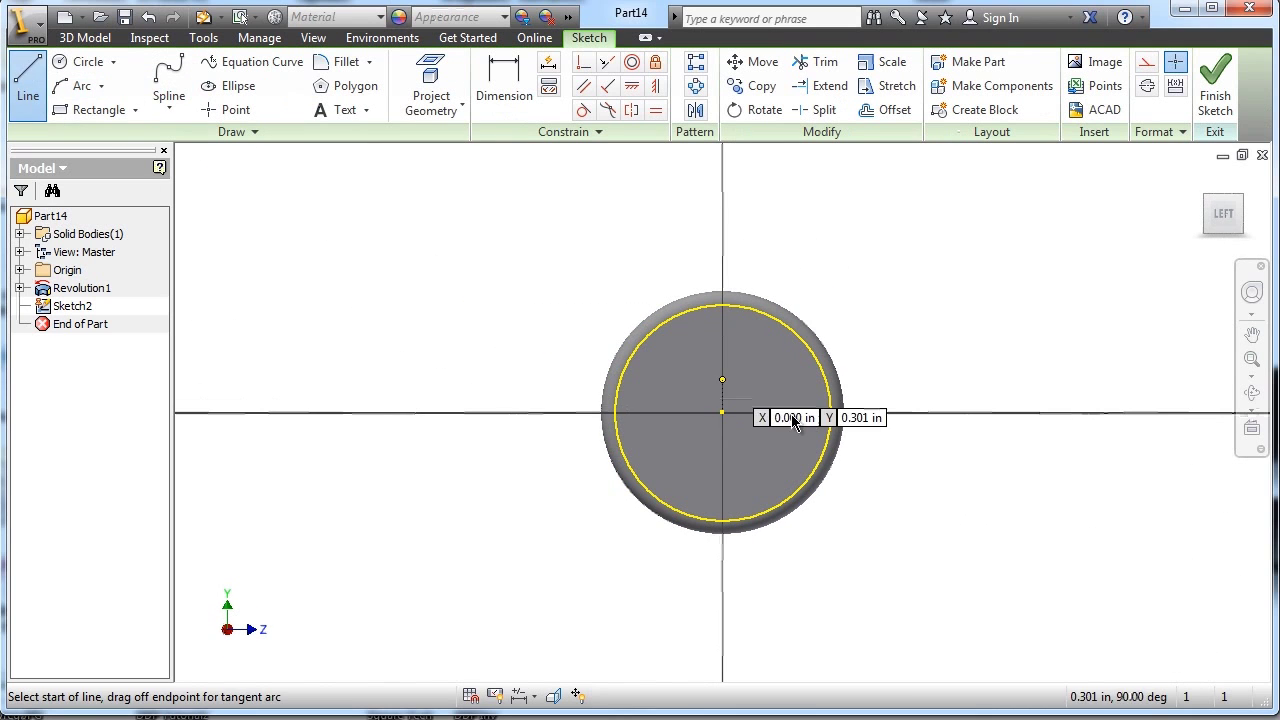
pyautogui.click(722, 412)
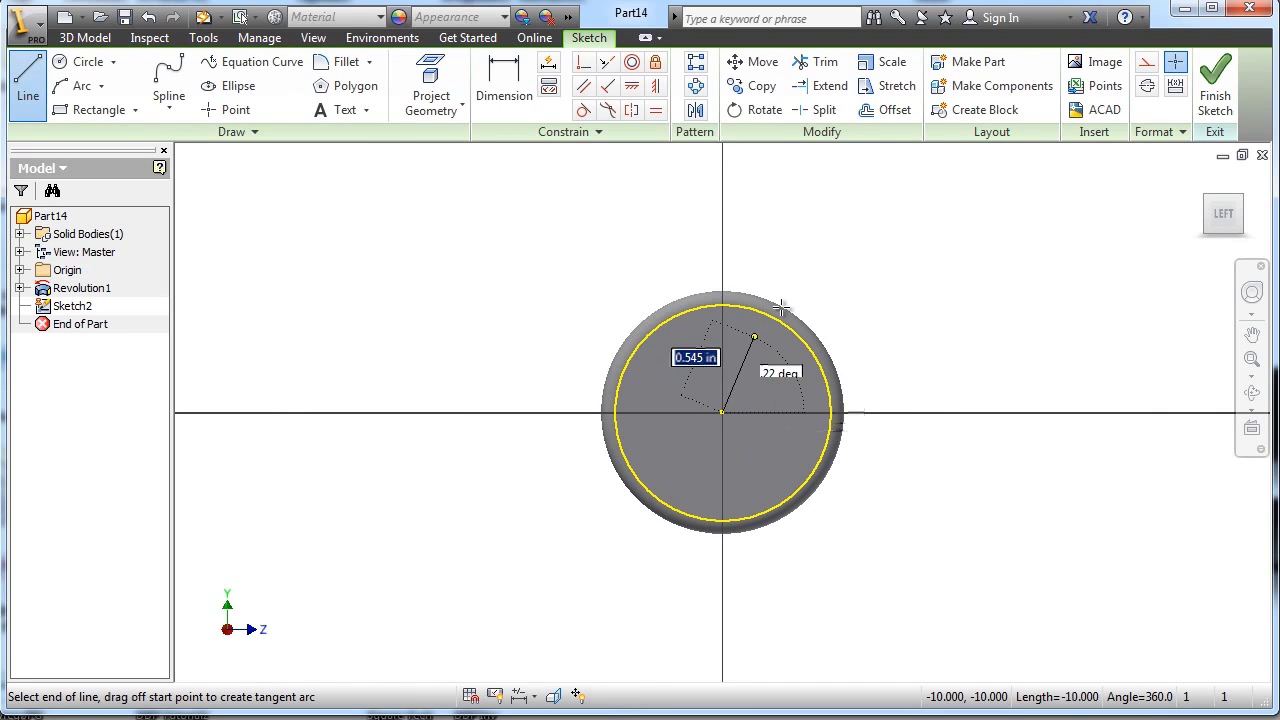
pyautogui.click(830, 225)
pyautogui.rightClick(967, 254)
pyautogui.click(1052, 252)
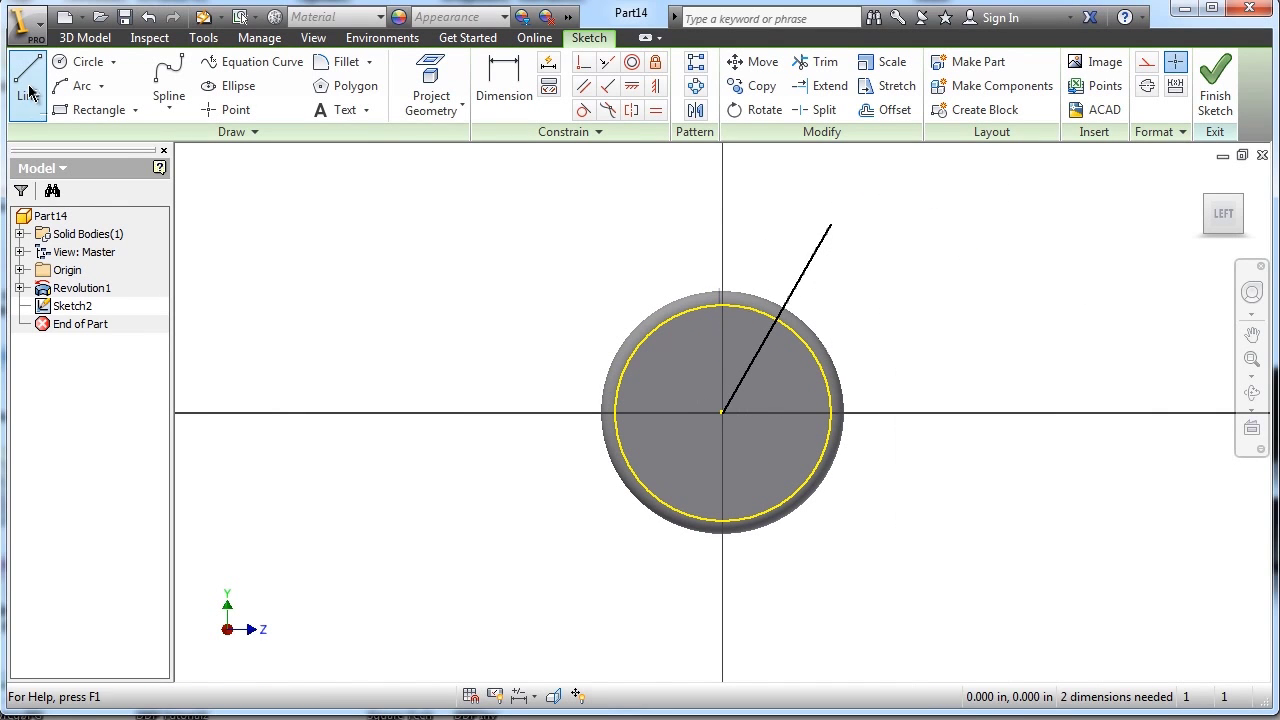
pyautogui.click(722, 412)
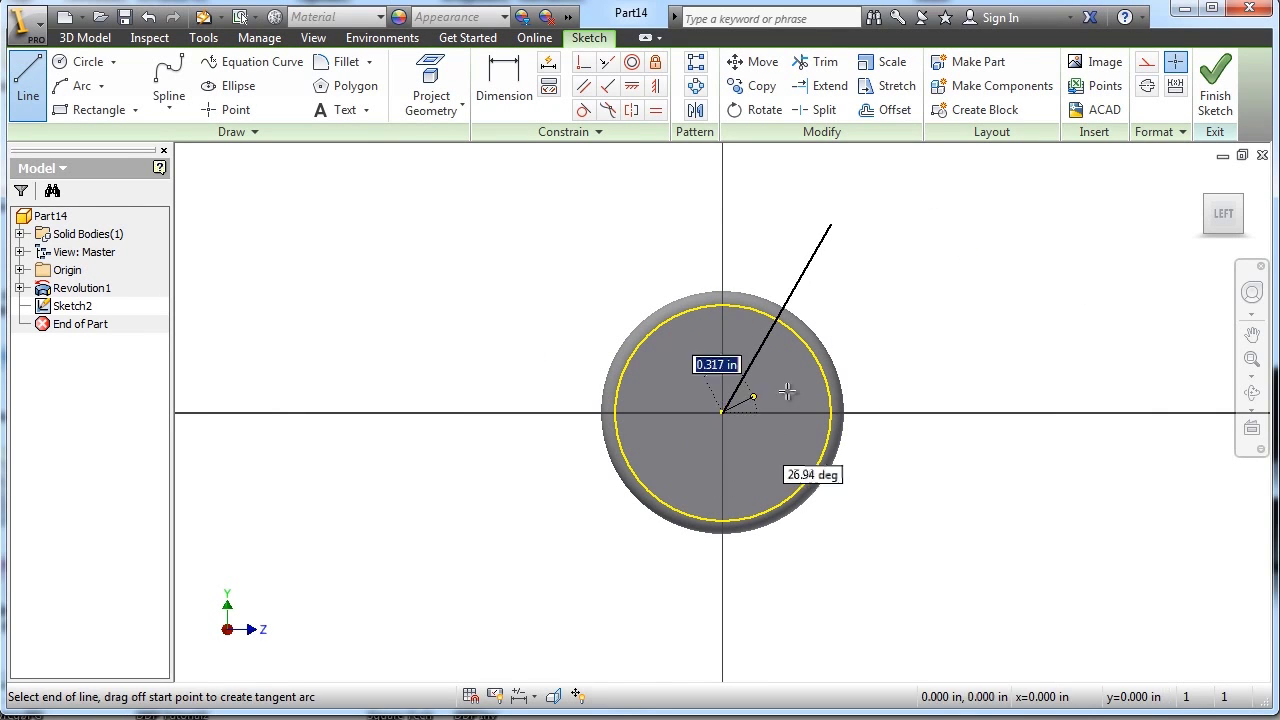
pyautogui.click(910, 314)
pyautogui.rightClick(1008, 326)
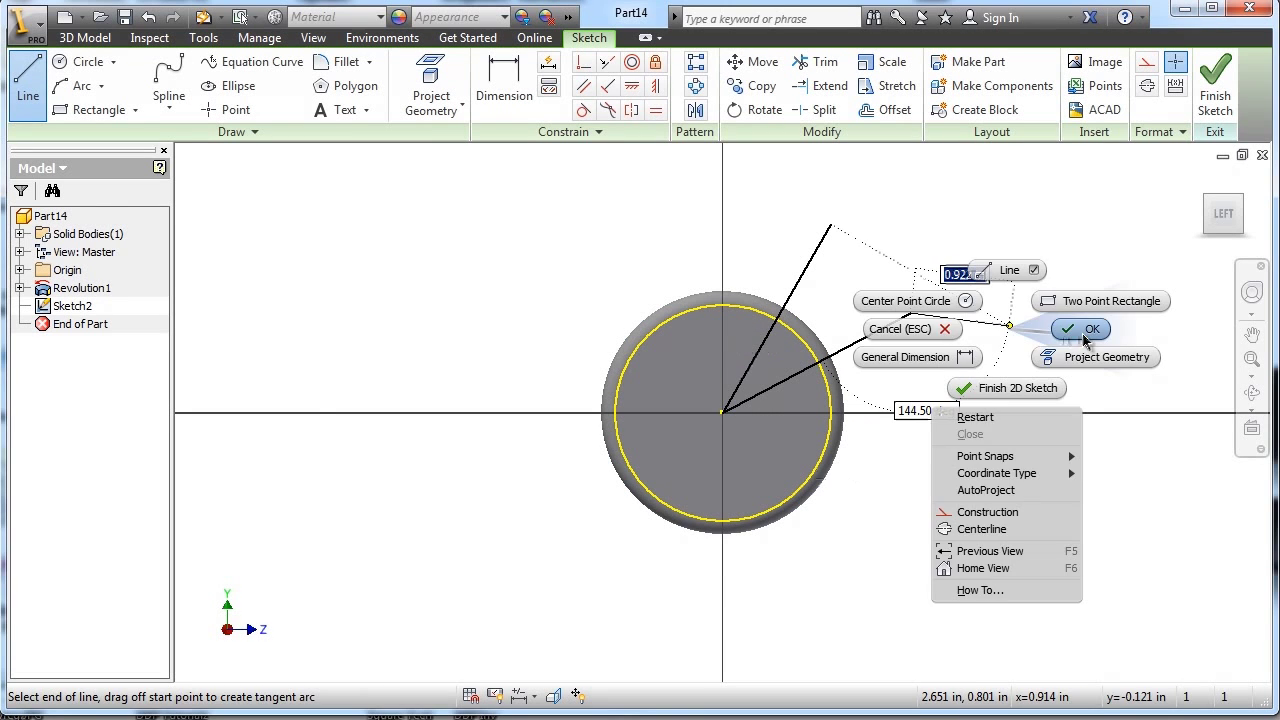
pyautogui.click(1067, 332)
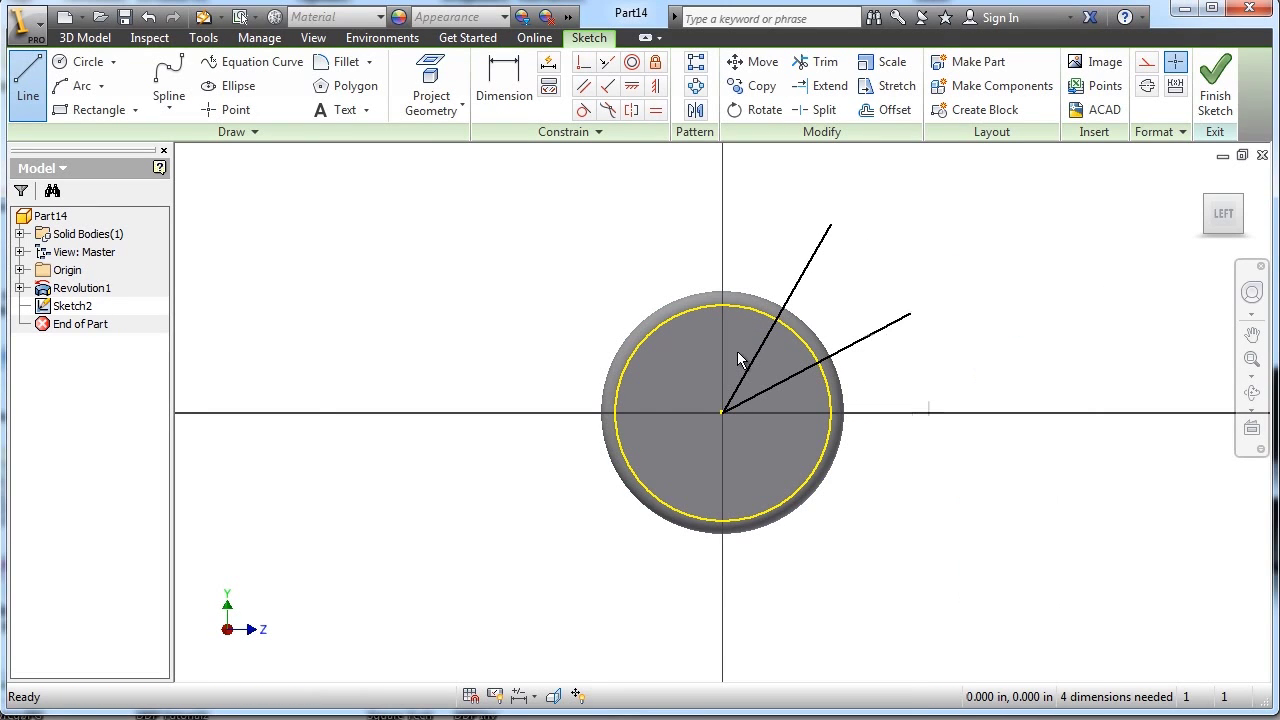
# Sketch a horizontal construction line from the disc's centre out past its right rim.
pyautogui.click(33, 68)
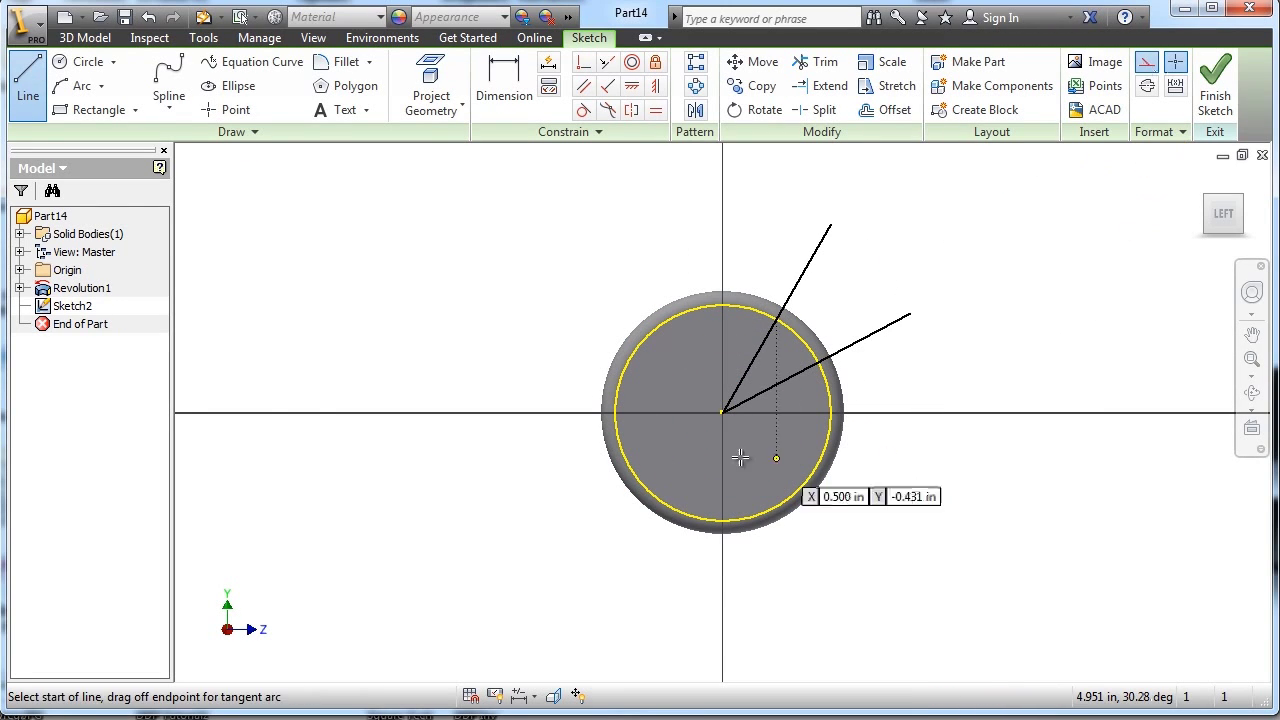
pyautogui.click(722, 412)
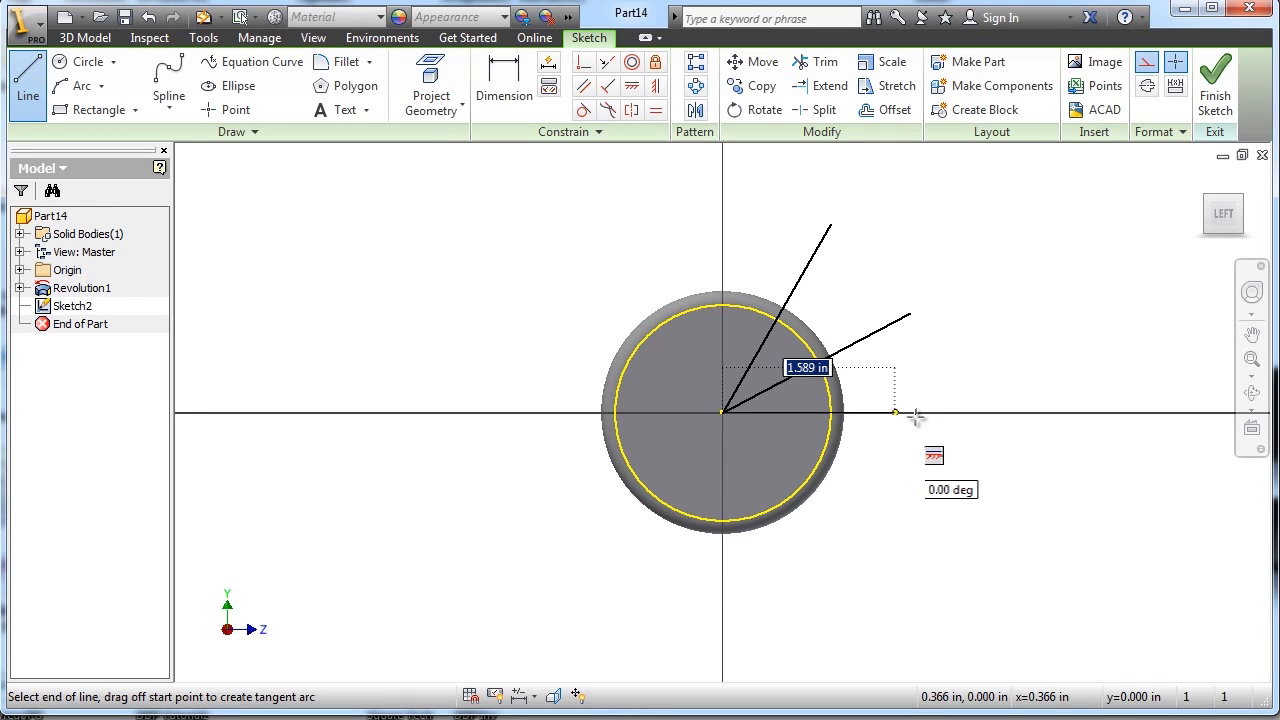
pyautogui.rightClick(983, 346)
pyautogui.click(1055, 347)
# Dimension the angle between the two slanted lines as 30°.
pyautogui.scroll(4, 951, 417)
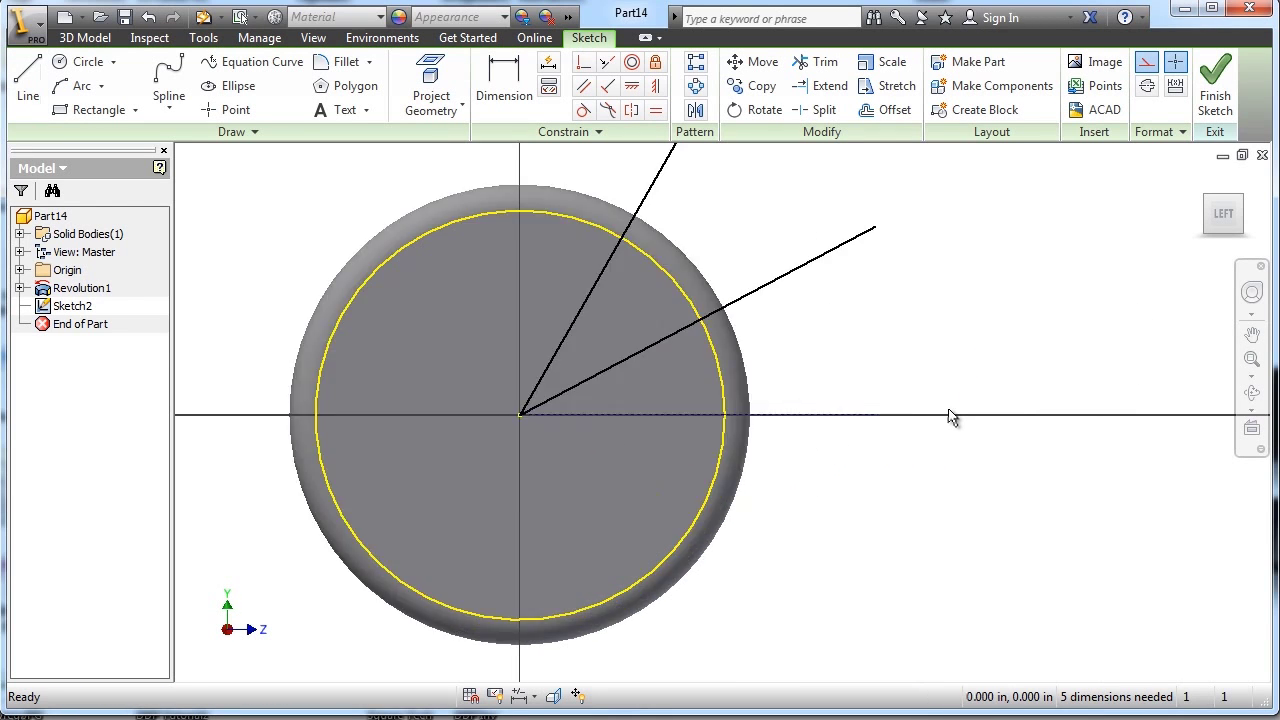
pyautogui.moveTo(720, 346); pyautogui.dragTo(968, 403, button='middle')
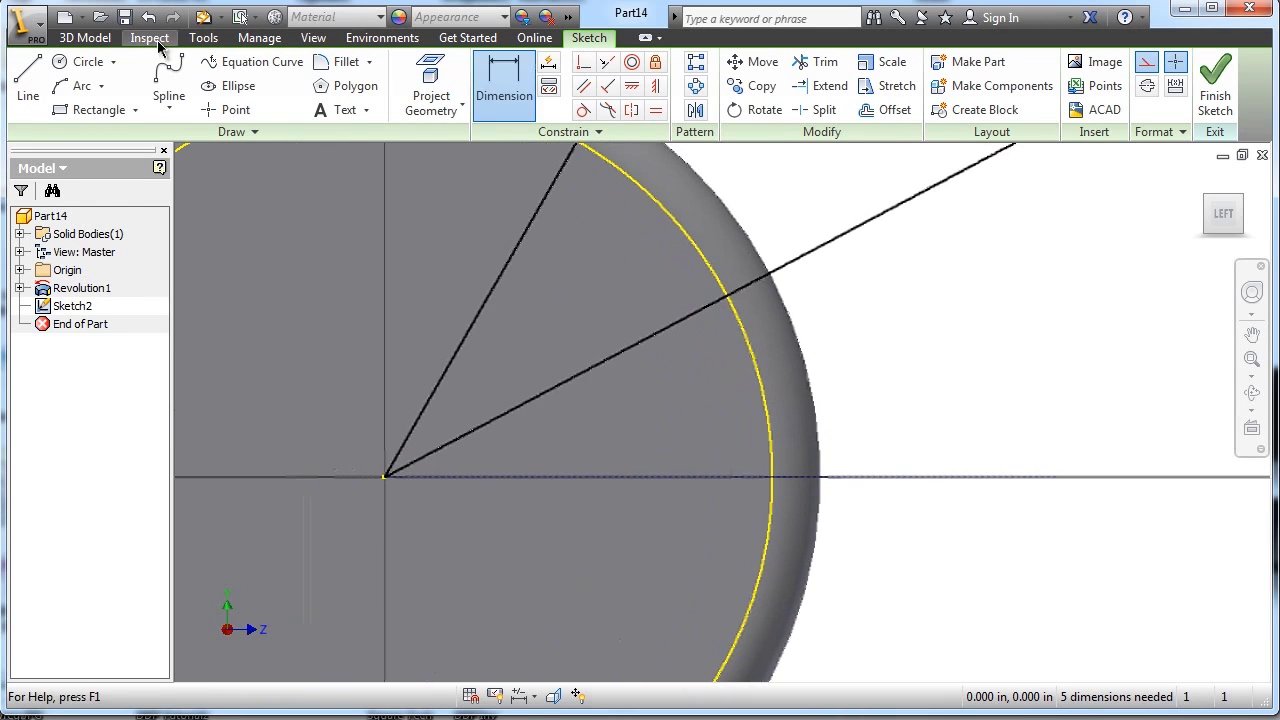
pyautogui.press('d')
pyautogui.scroll(-3, 948, 400)
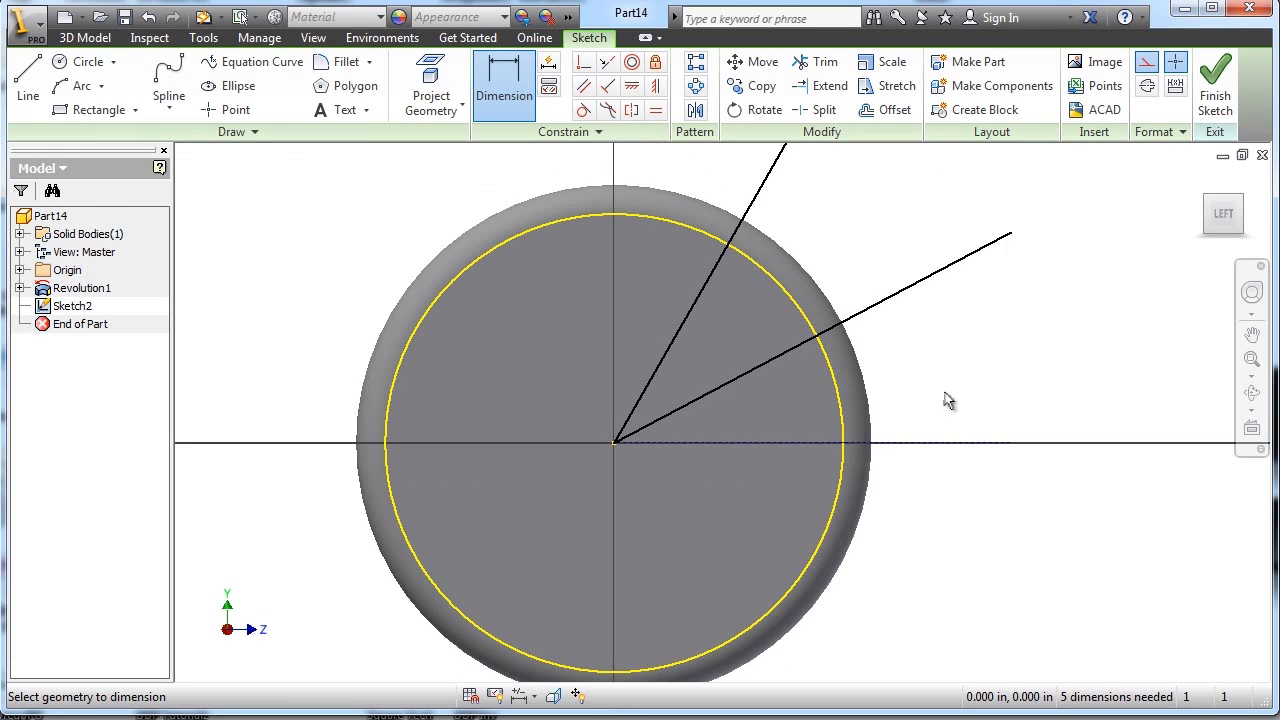
pyautogui.moveTo(948, 400); pyautogui.dragTo(945, 458, button='middle')
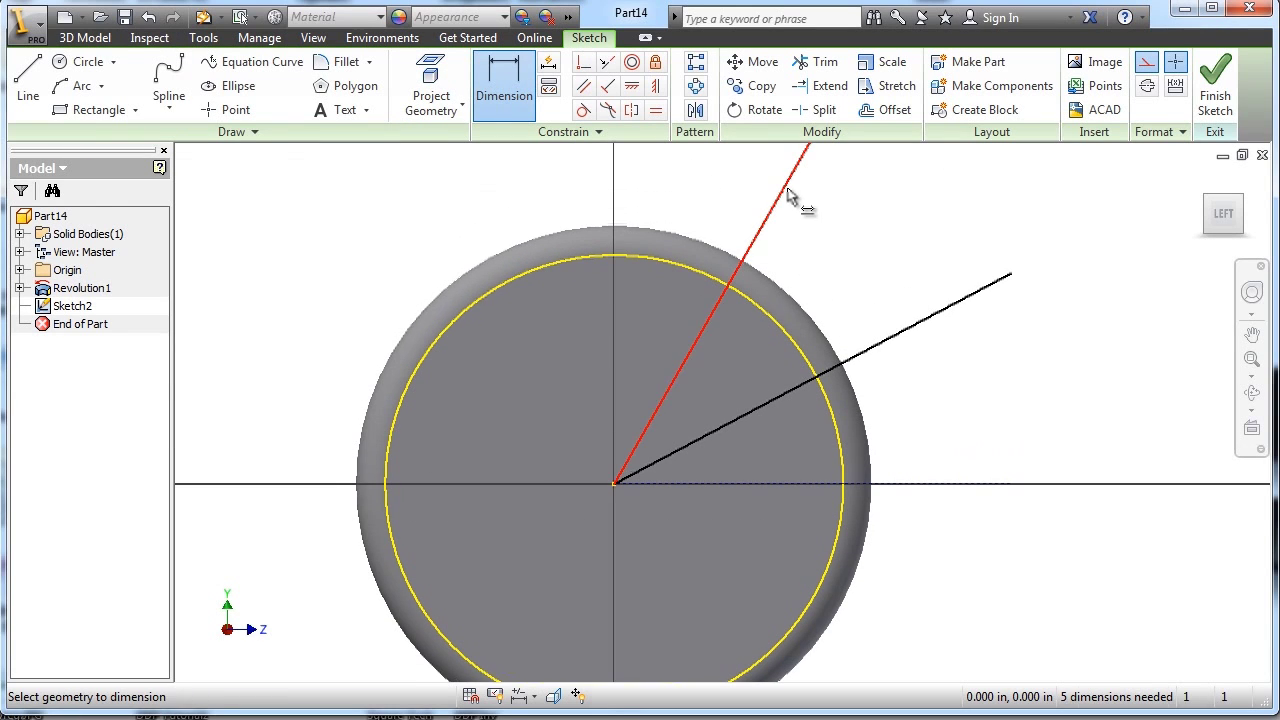
pyautogui.click(792, 198)
pyautogui.click(966, 301)
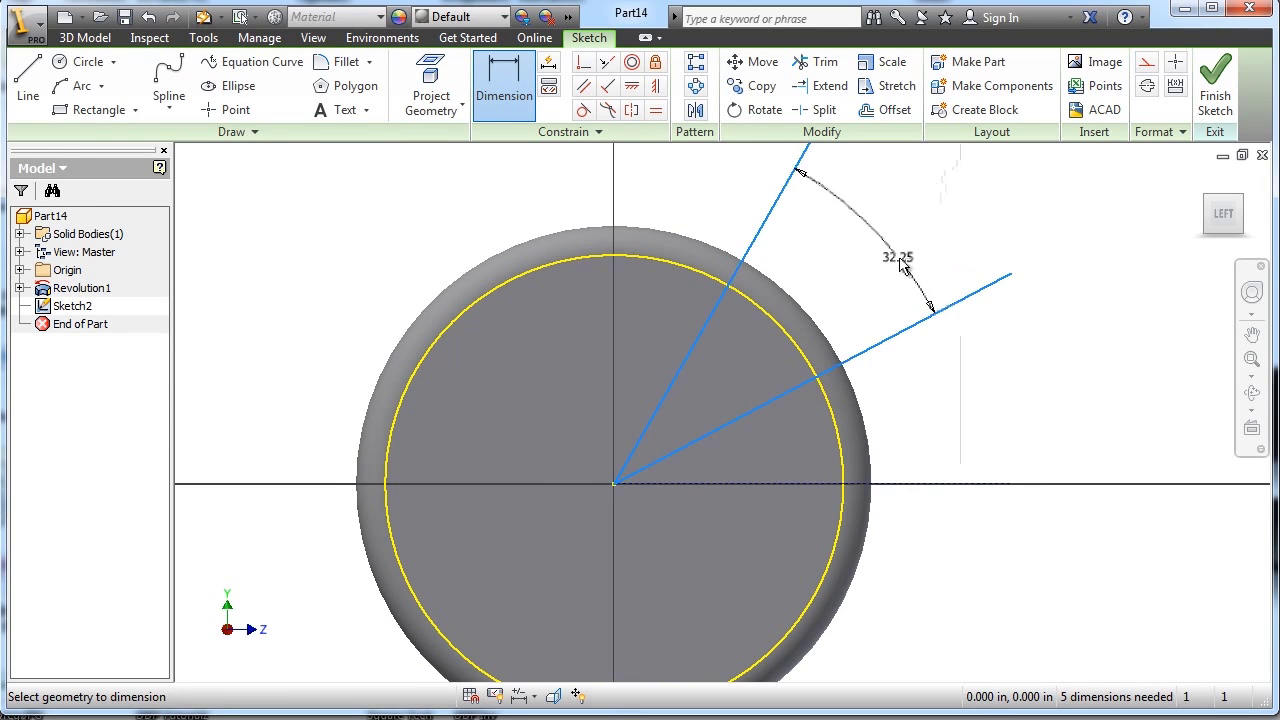
pyautogui.click(903, 262)
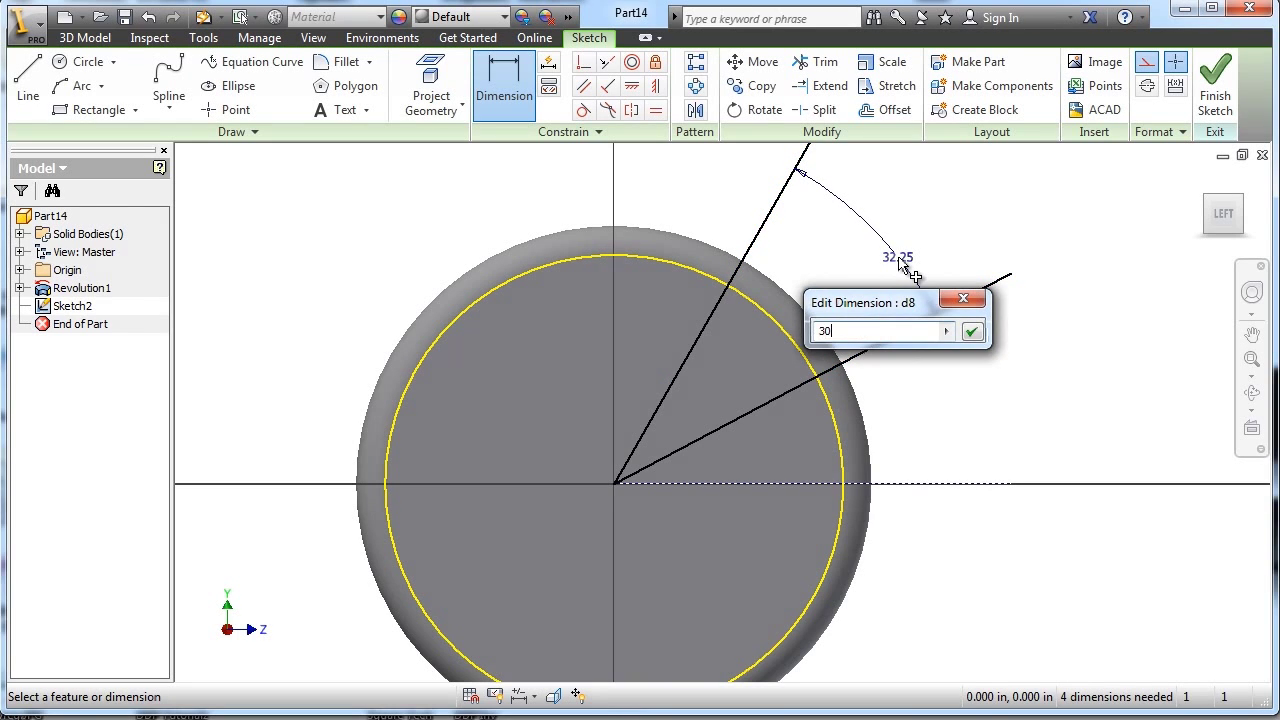
pyautogui.press('Return')
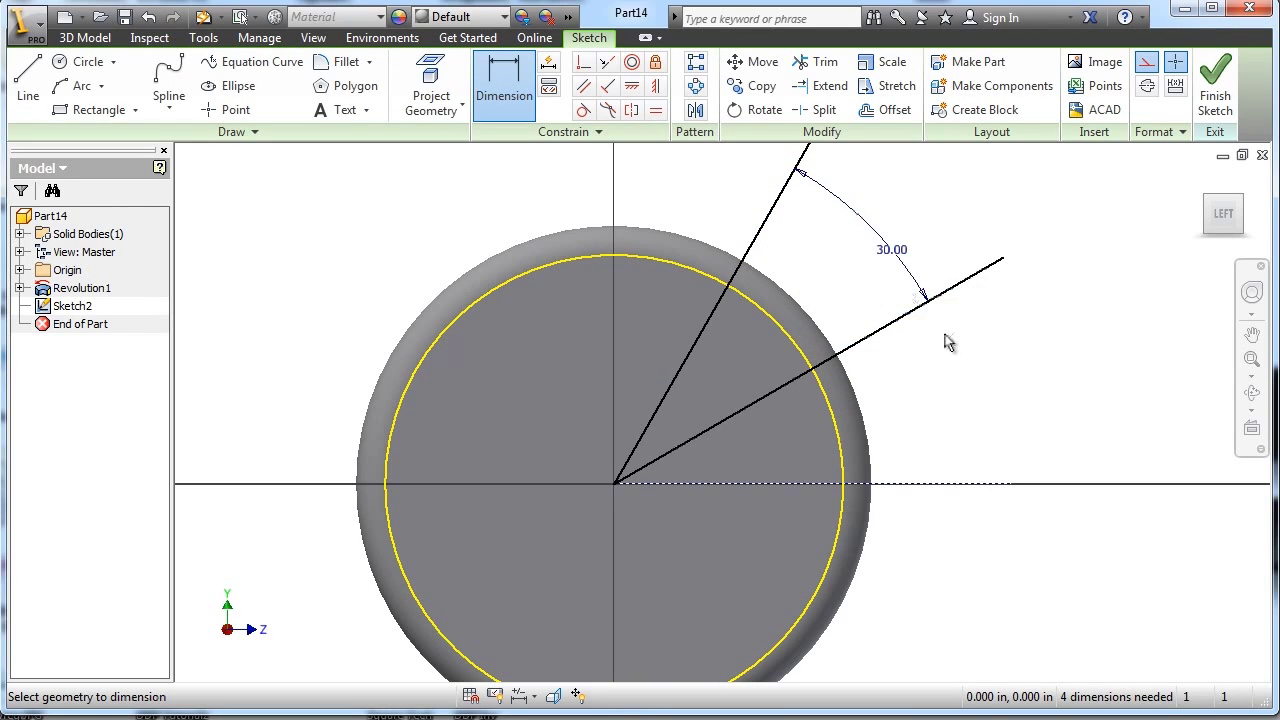
# Dimension the angle between the lower slanted line and the horizontal construction line as 15°.
pyautogui.click(918, 312)
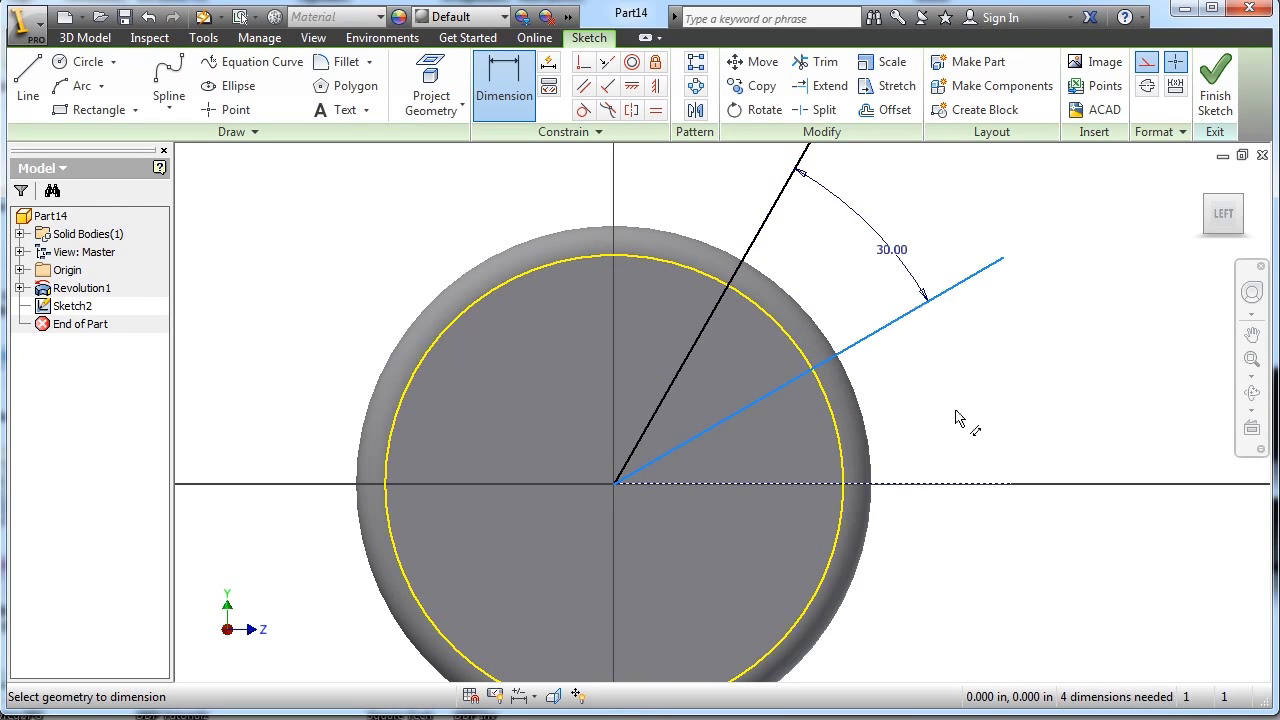
pyautogui.click(958, 490)
pyautogui.click(962, 410)
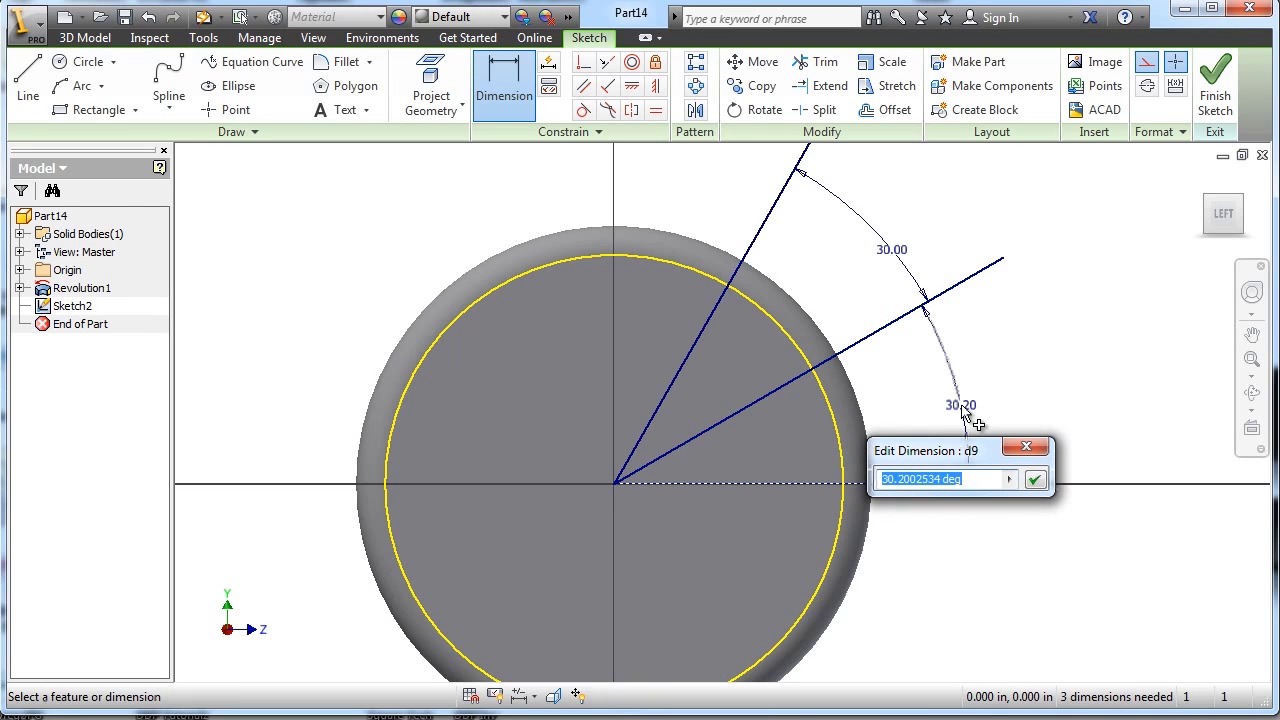
pyautogui.write('15')
pyautogui.press('Return')
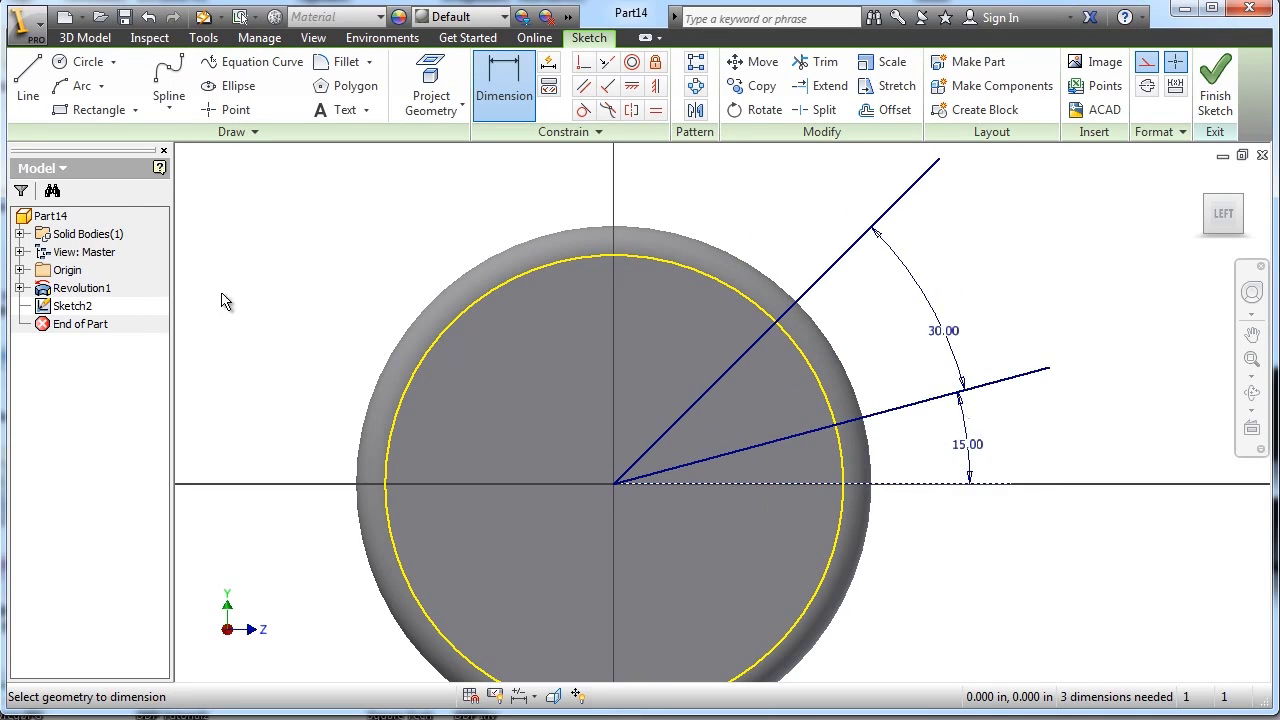
pyautogui.click(82, 61)
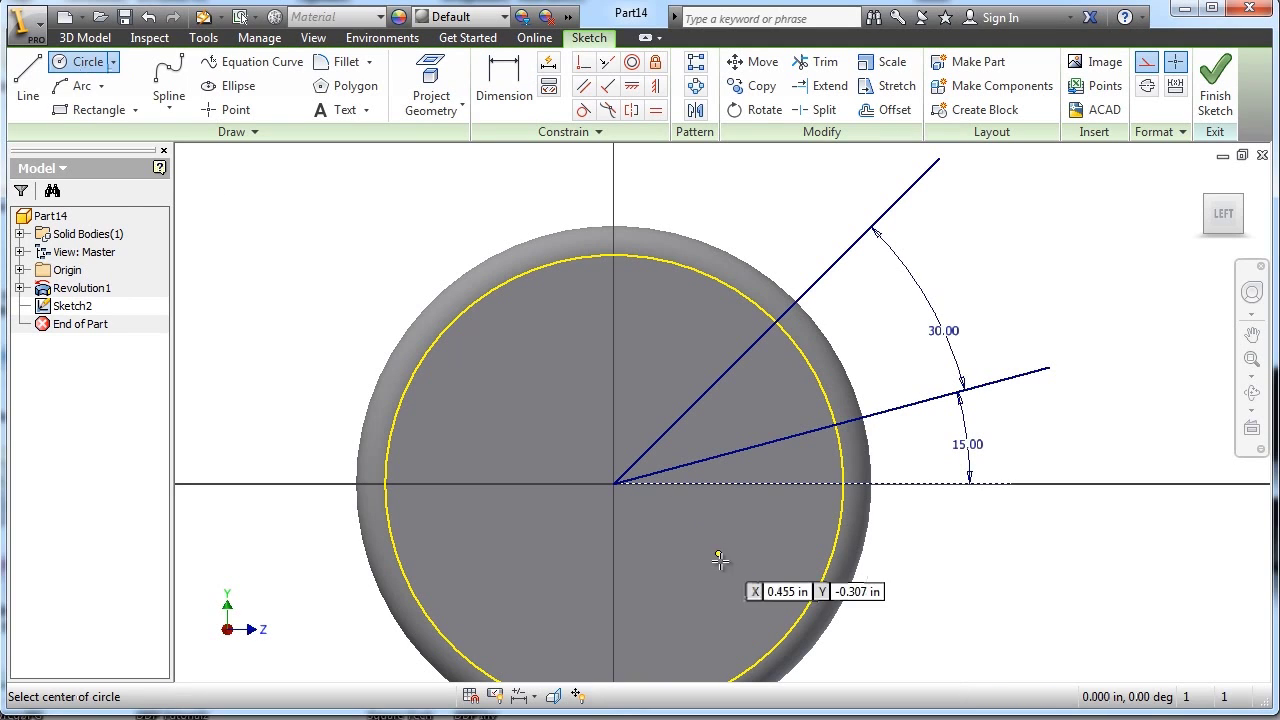
pyautogui.click(612, 484)
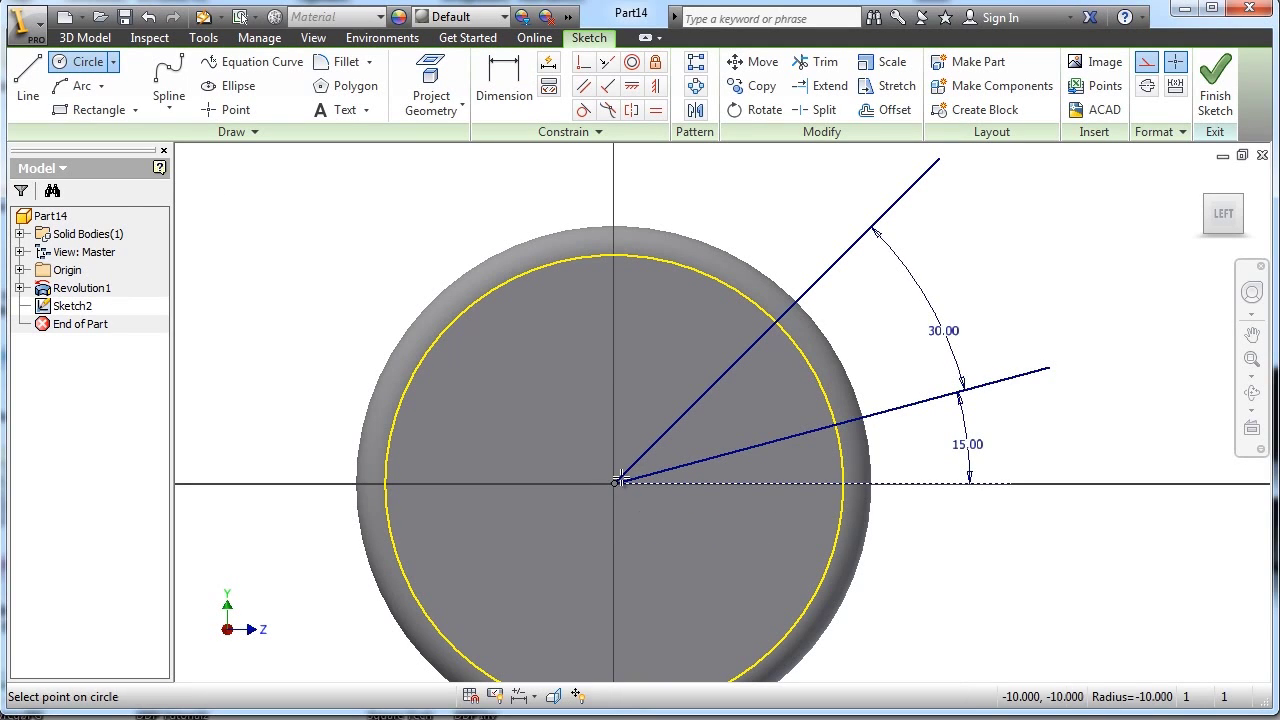
pyautogui.click(714, 354)
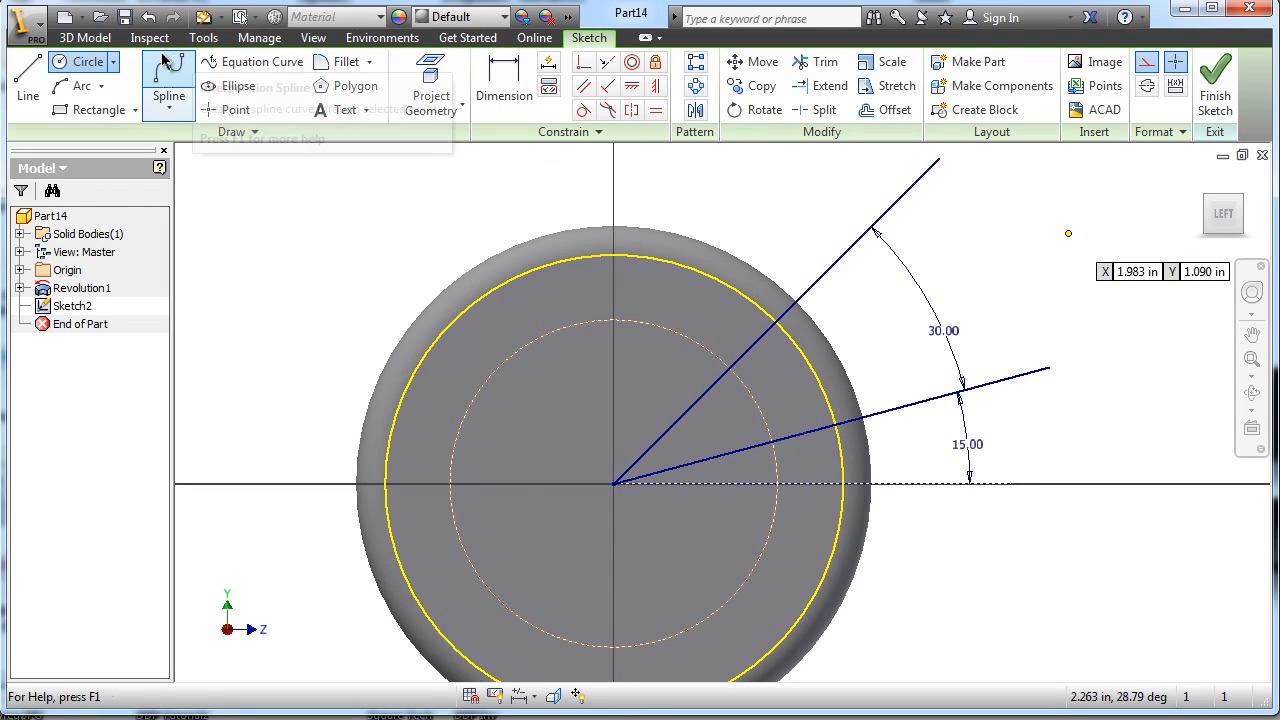
pyautogui.click(148, 17)
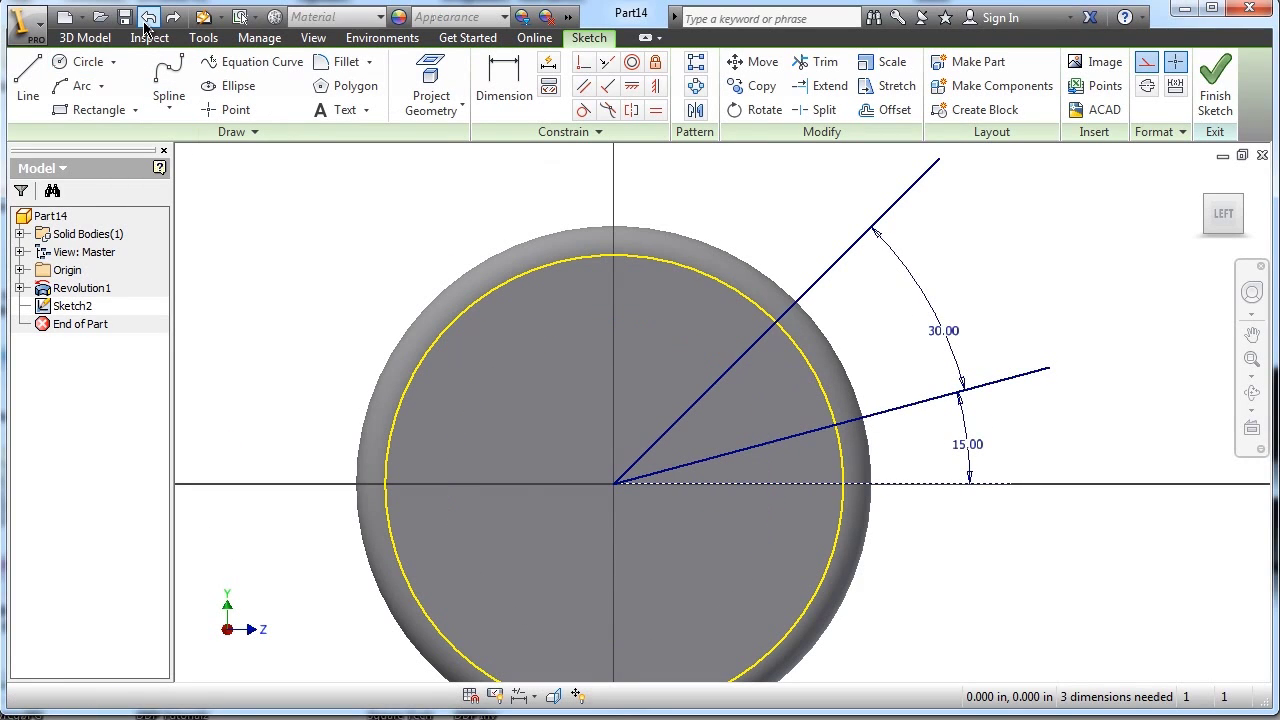
# Sketch two concentric circles at the disc's centre, about 1.37 in and 0.86 in in diameter, crossing both slanted lines.
pyautogui.click(86, 61)
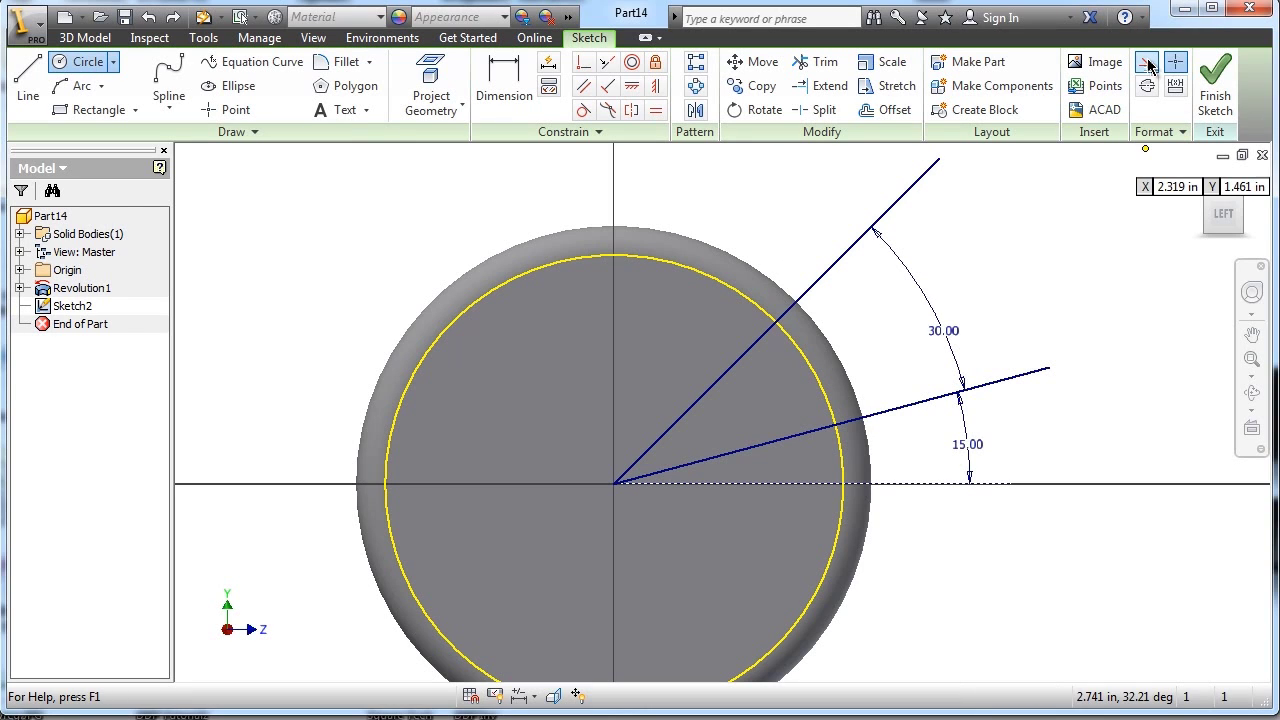
pyautogui.click(614, 484)
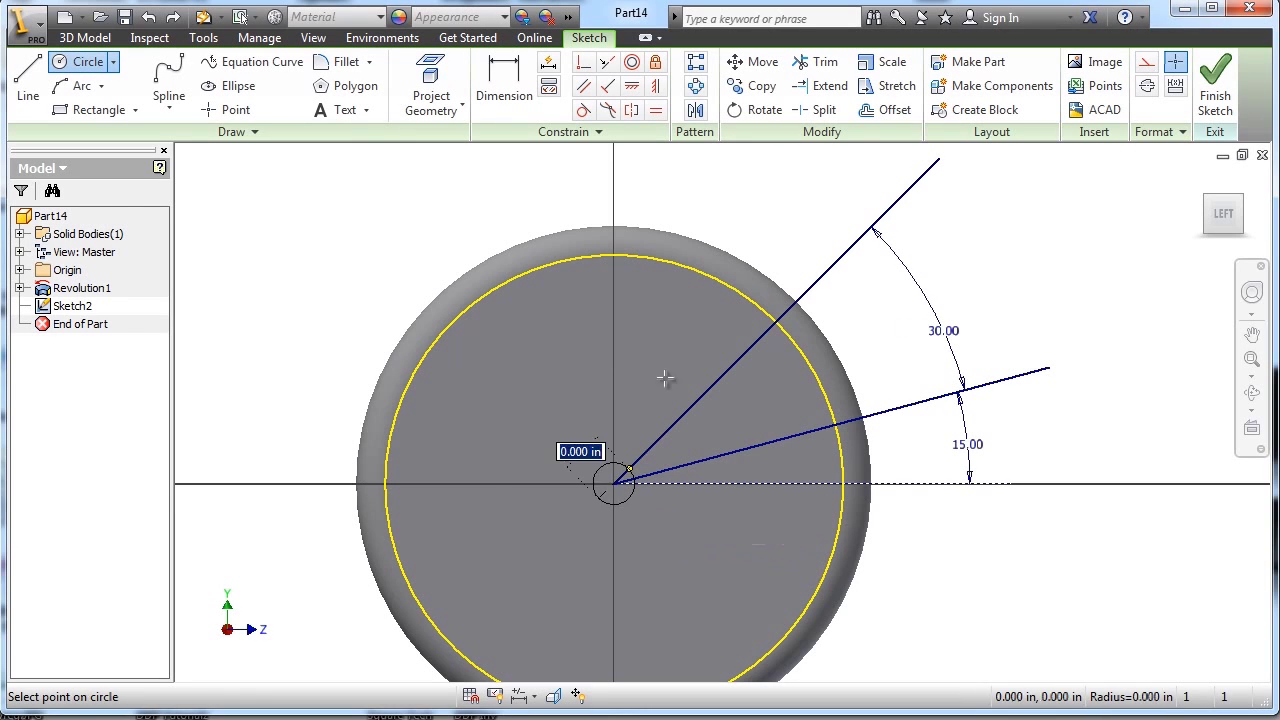
pyautogui.click(640, 330)
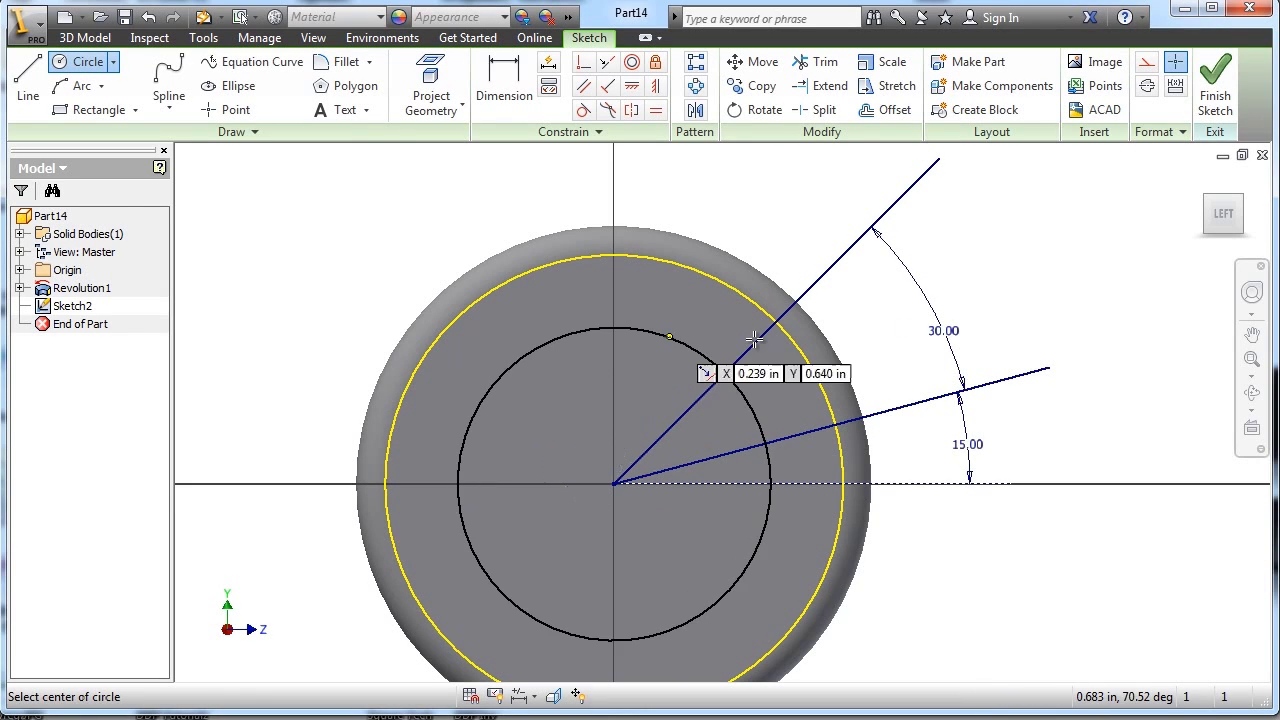
pyautogui.click(613, 484)
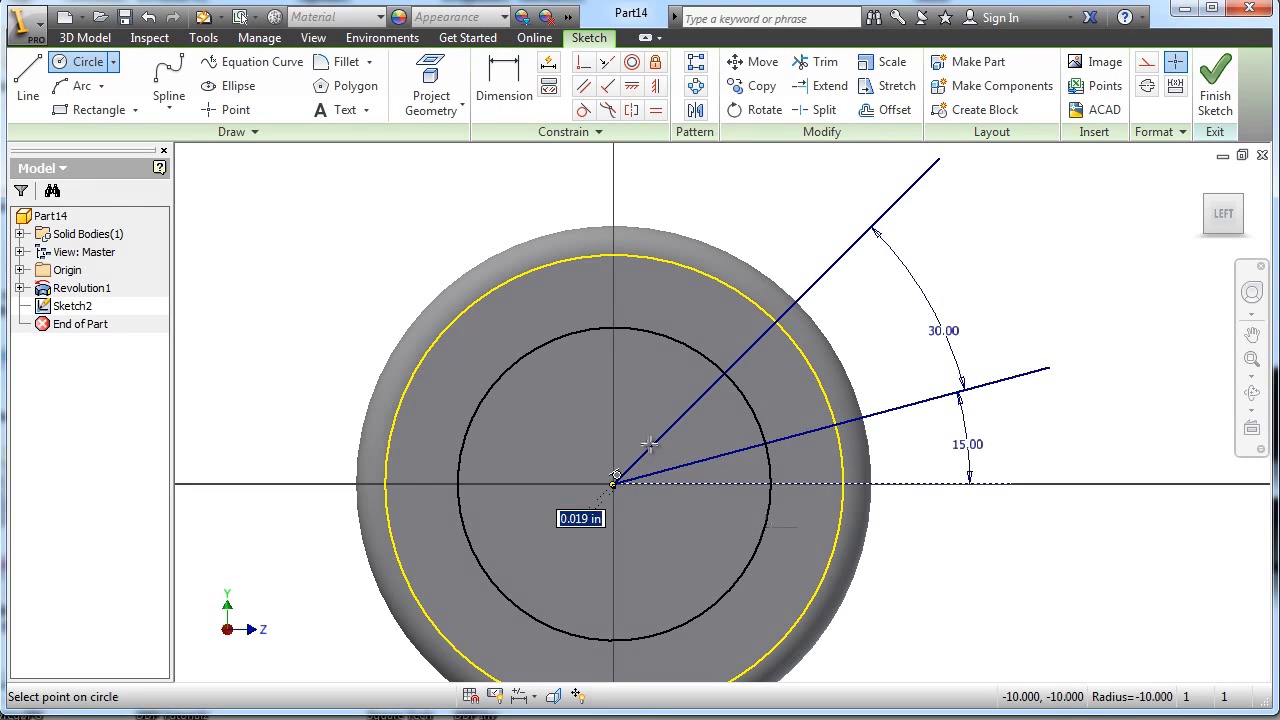
pyautogui.click(670, 405)
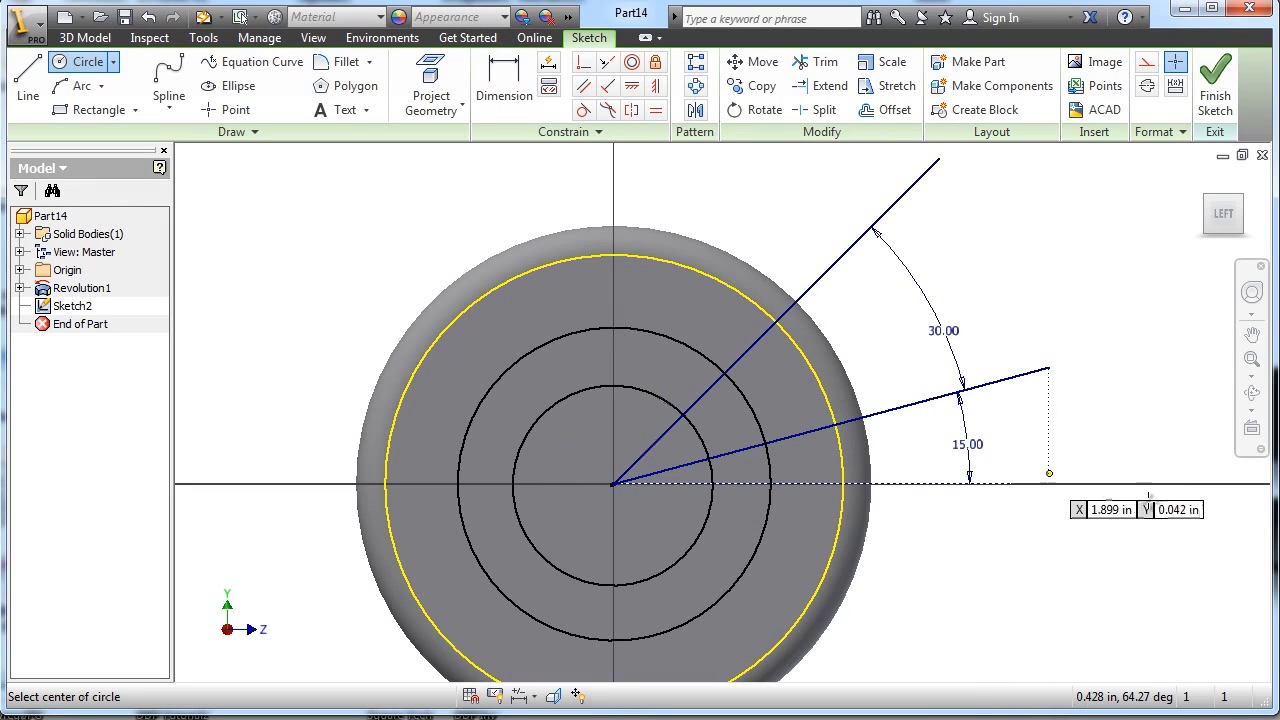
pyautogui.rightClick(1137, 600)
pyautogui.click(1035, 571)
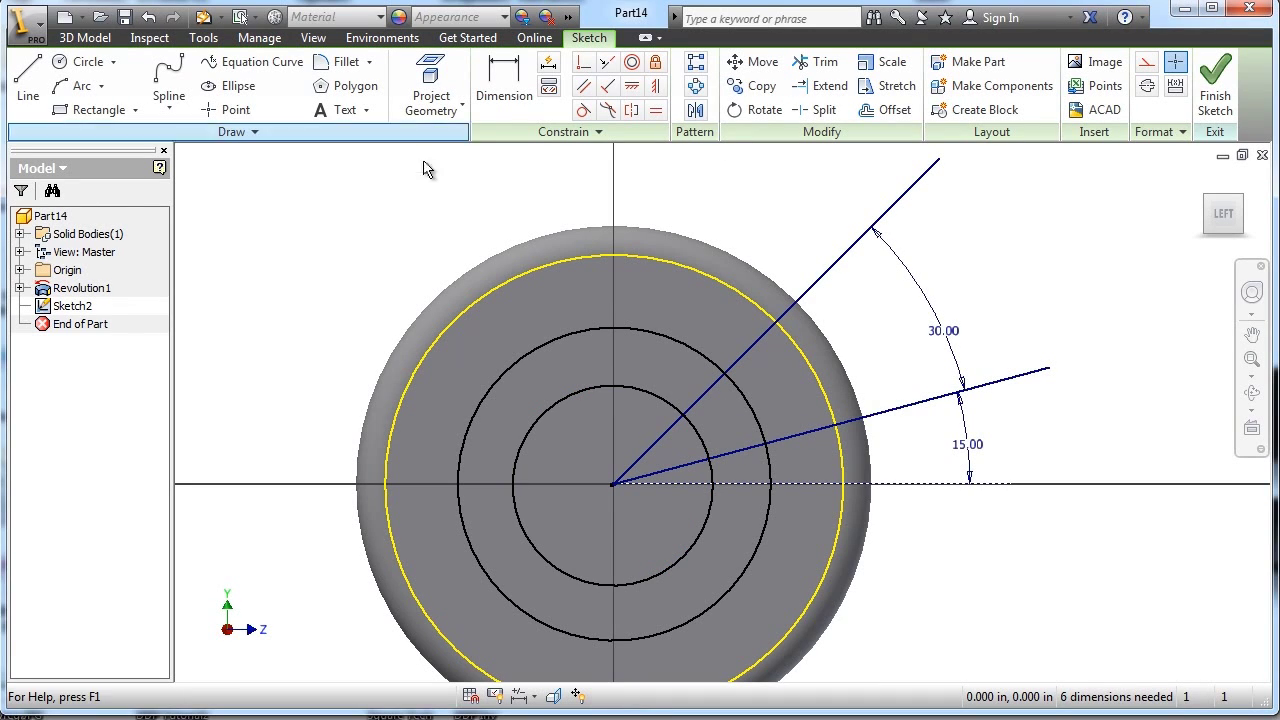
# Dimension the larger sketch circle's diameter as .625*2 (1.25 in).
pyautogui.click(490, 75)
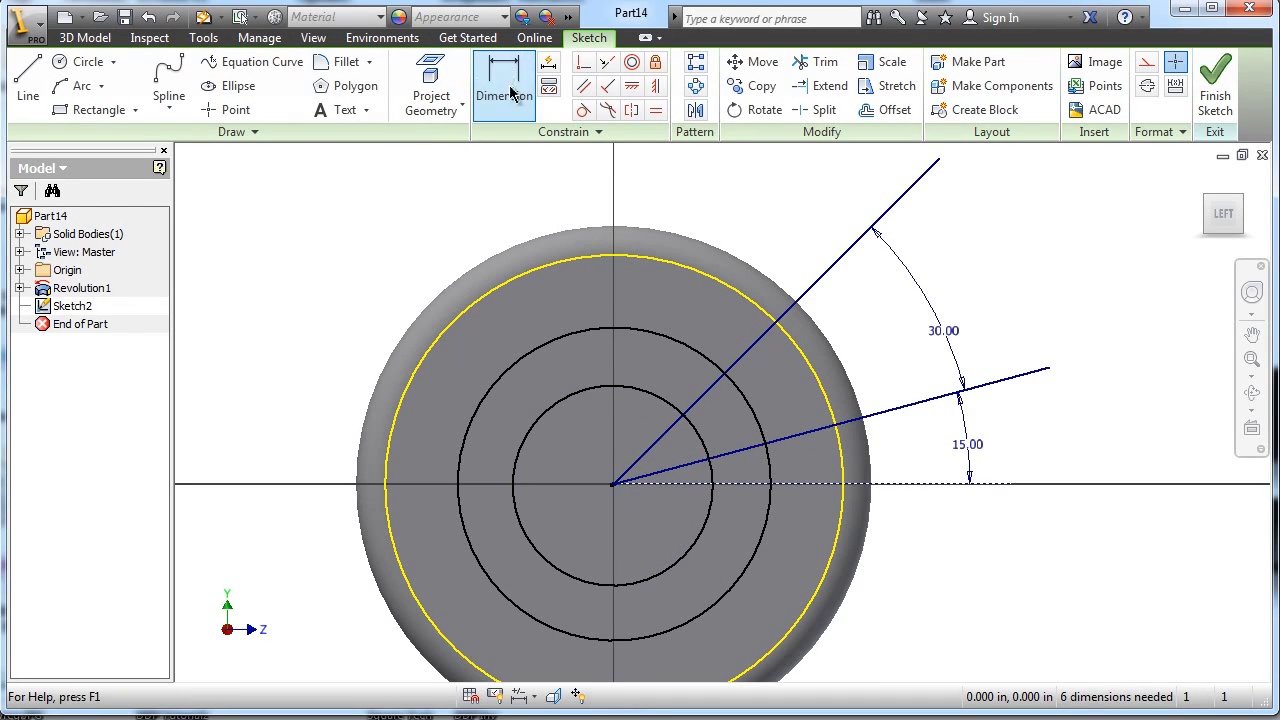
pyautogui.click(762, 547)
pyautogui.click(997, 598)
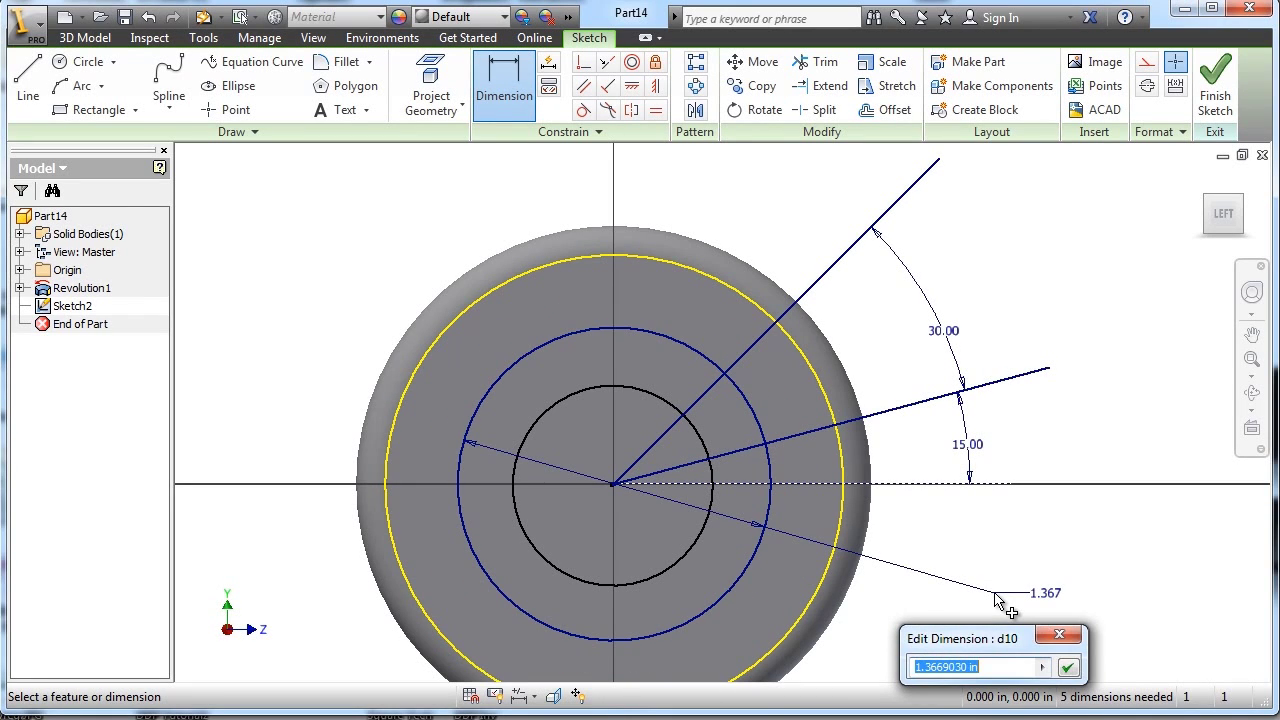
pyautogui.write('.625*2')
pyautogui.press('Return')
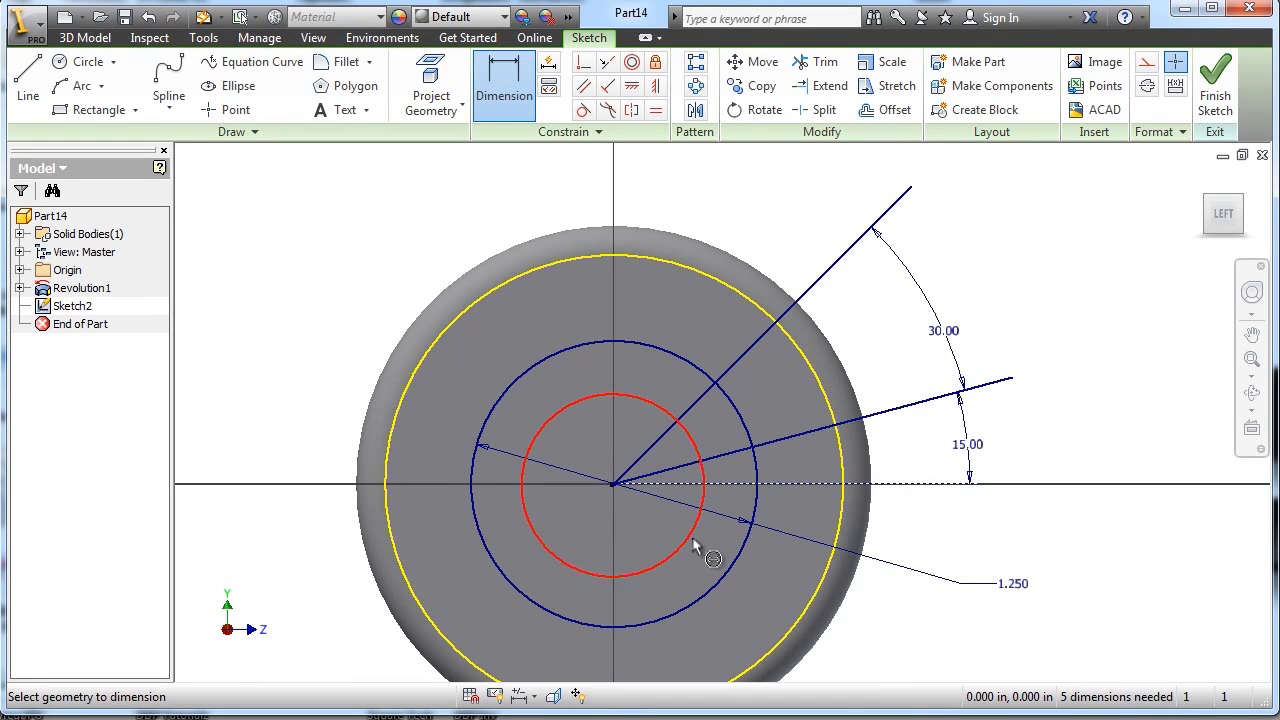
# Dimension the smaller sketch circle's diameter as .375*2 (0.75 in).
pyautogui.click(697, 547)
pyautogui.click(939, 628)
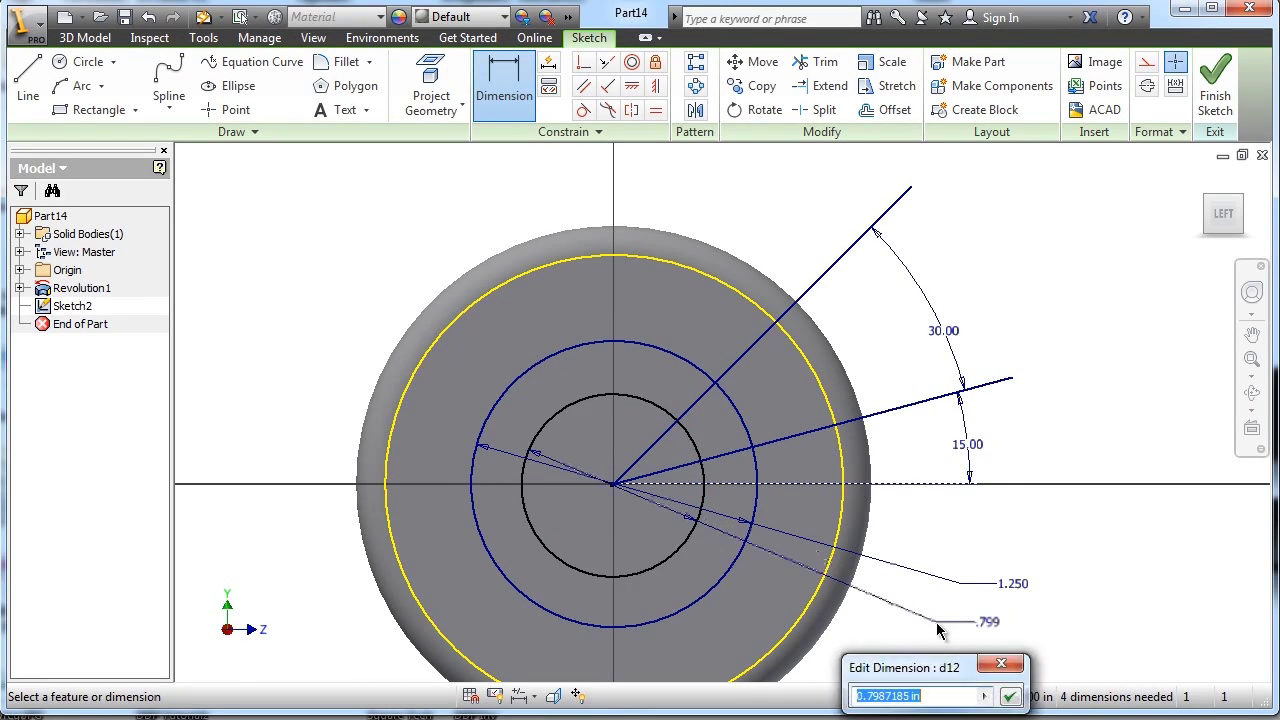
pyautogui.write('.375*2')
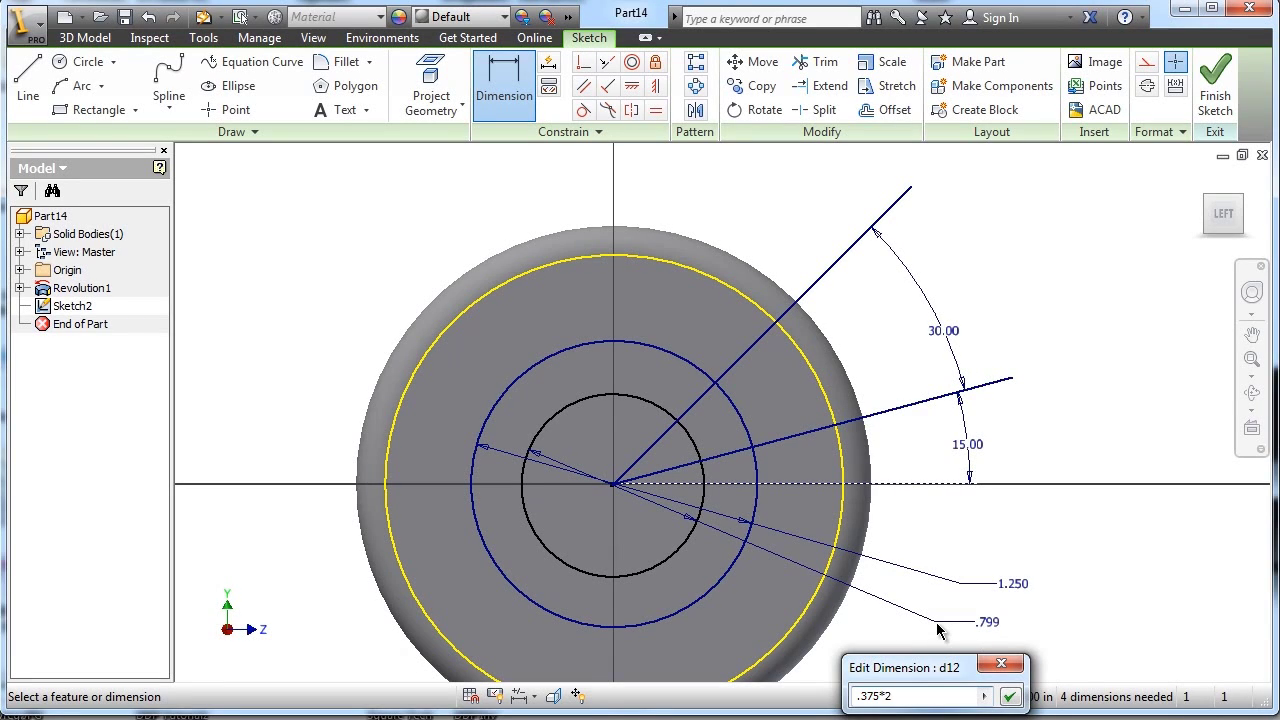
pyautogui.press('Return')
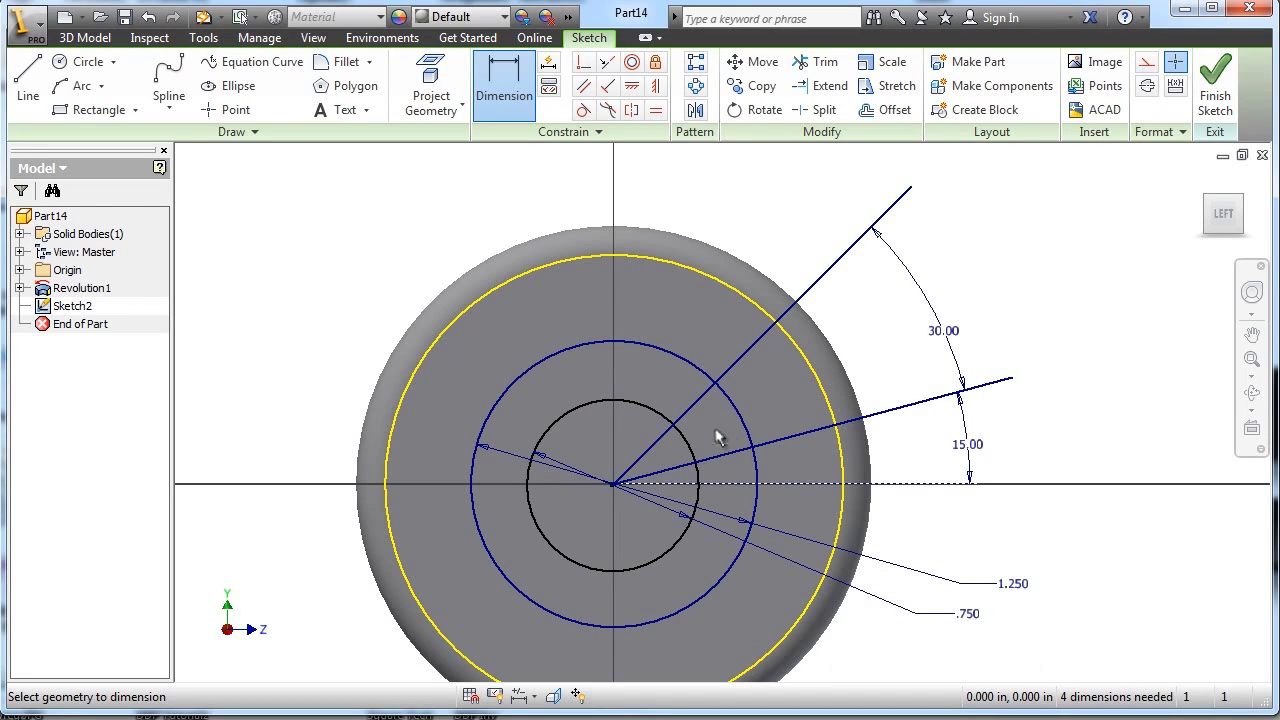
# Trim both circles so only their arcs between the two slanted lines remain.
pyautogui.click(818, 62)
pyautogui.click(680, 364)
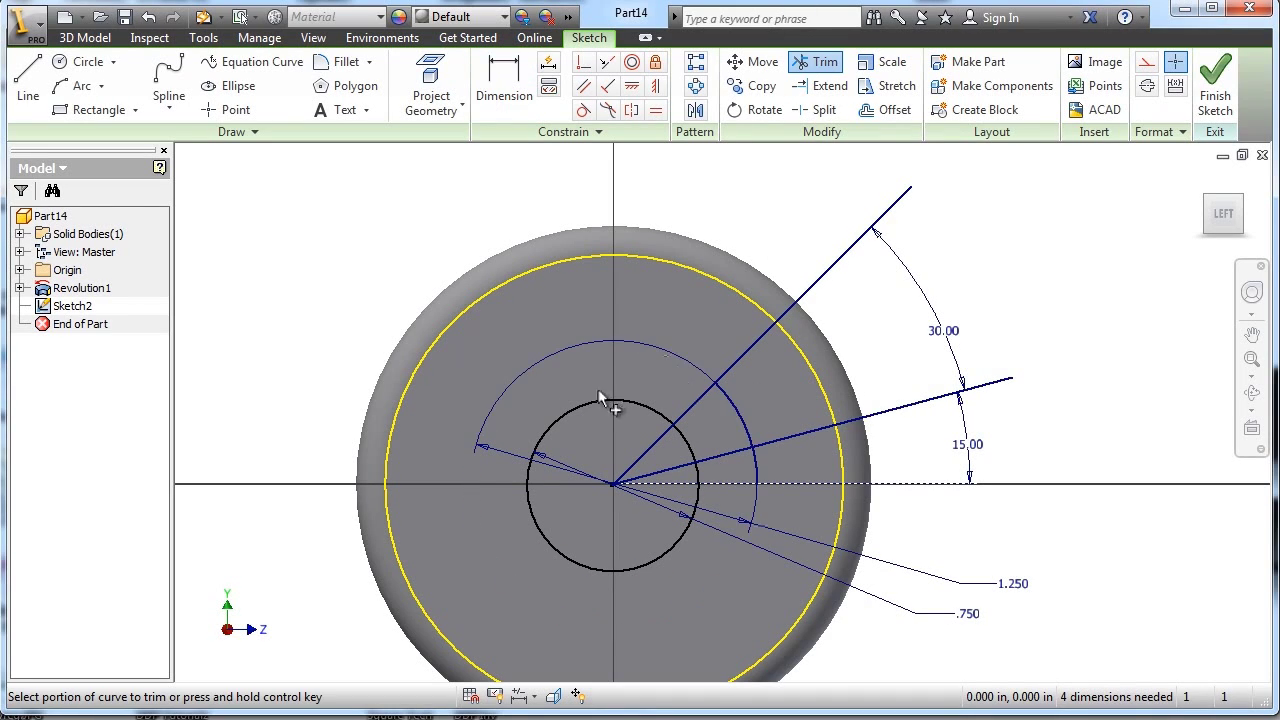
pyautogui.click(607, 416)
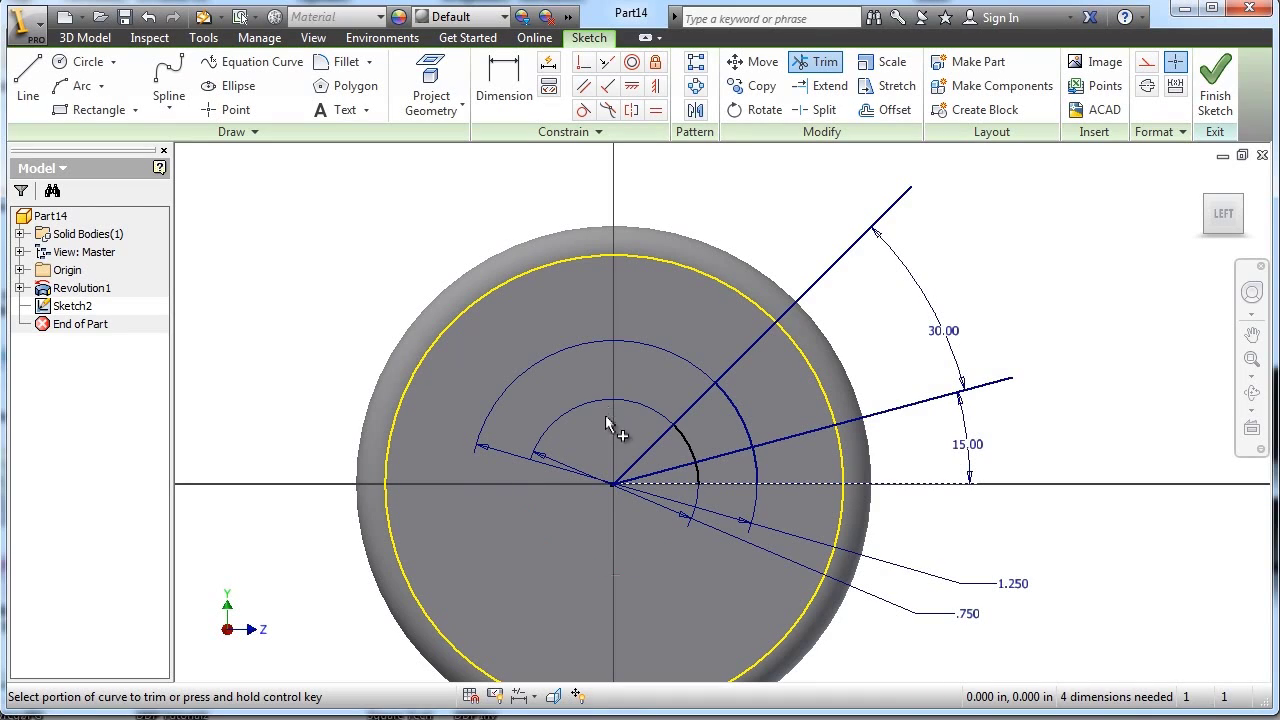
pyautogui.click(700, 480)
# Trim the slanted lines outside the two arcs to leave a closed sector-shaped profile, and finish the sketch.
pyautogui.click(910, 404)
pyautogui.click(850, 246)
pyautogui.click(757, 343)
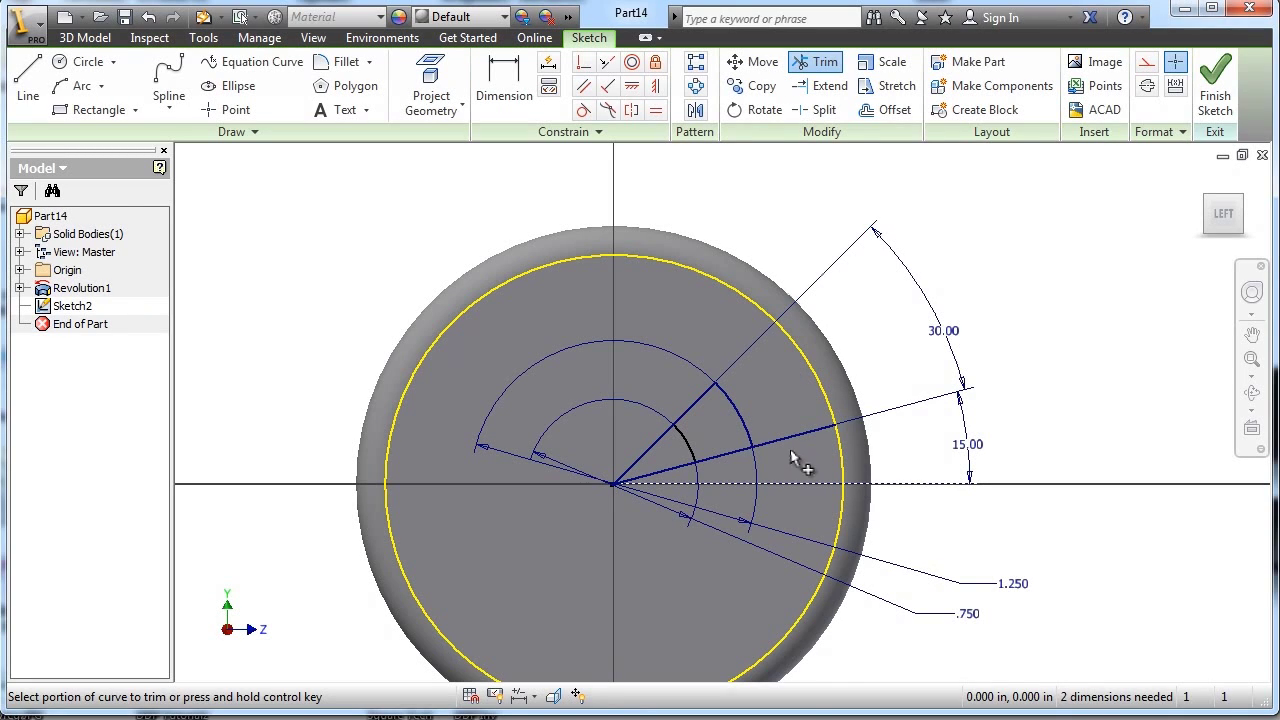
pyautogui.click(668, 469)
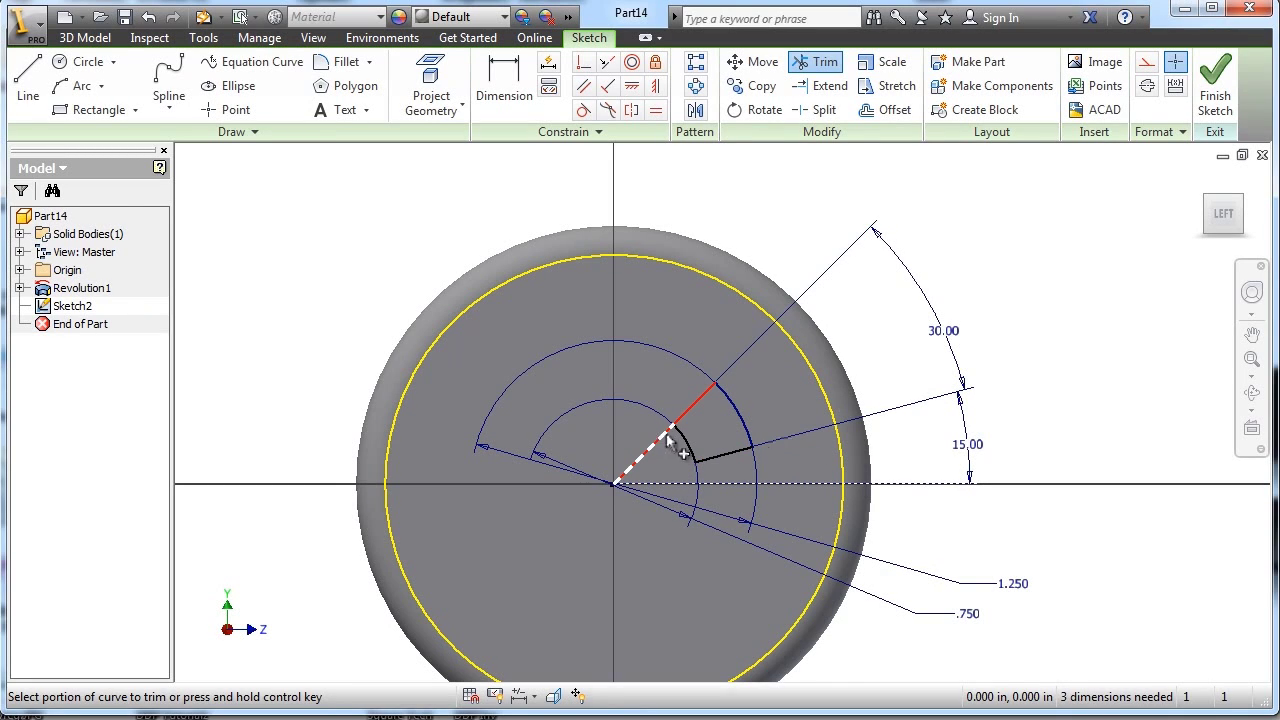
pyautogui.click(667, 447)
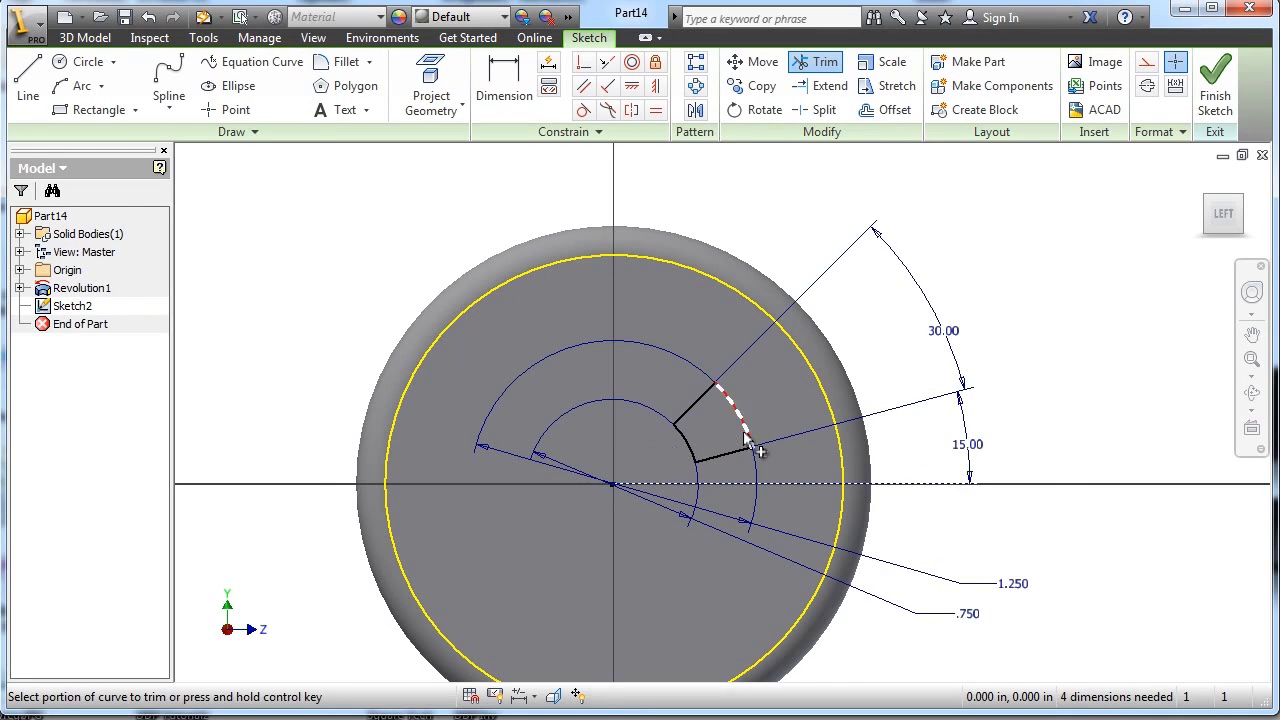
pyautogui.click(1203, 86)
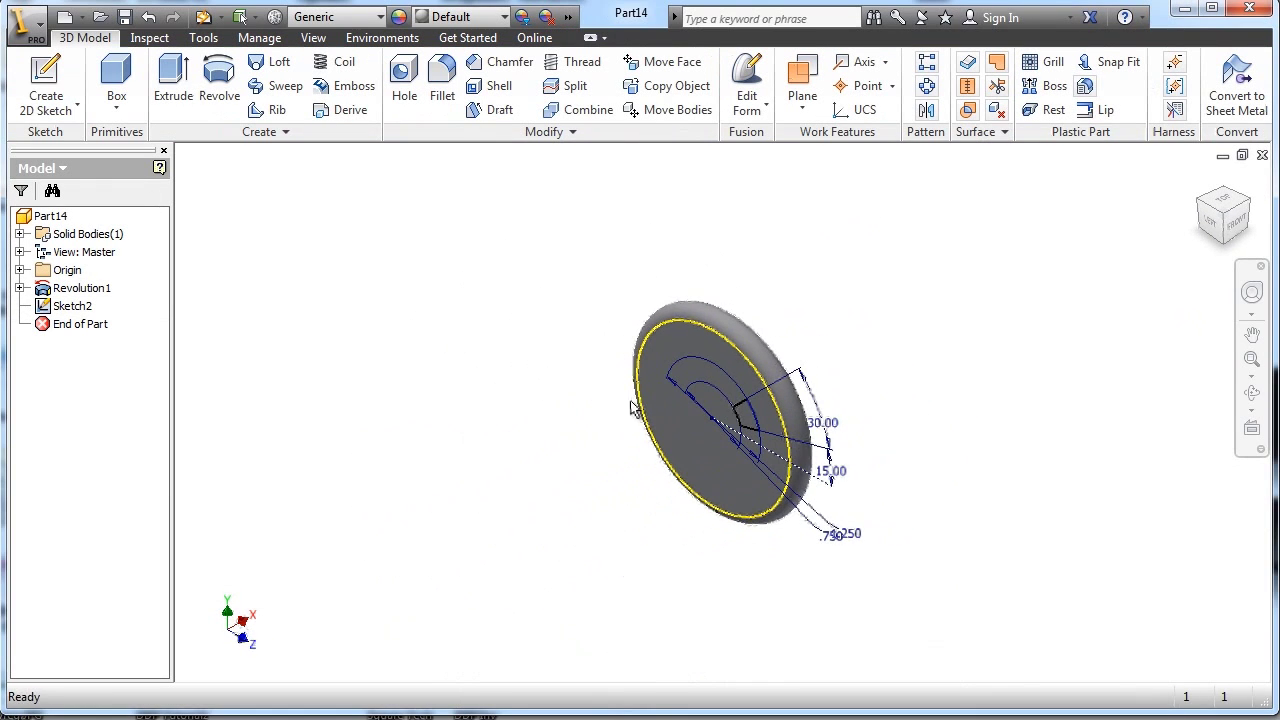
# Extrude the sector-shaped profile as a cut through the whole disc, with the extent set to All.
pyautogui.scroll(-5, 828, 412)
pyautogui.click(174, 82)
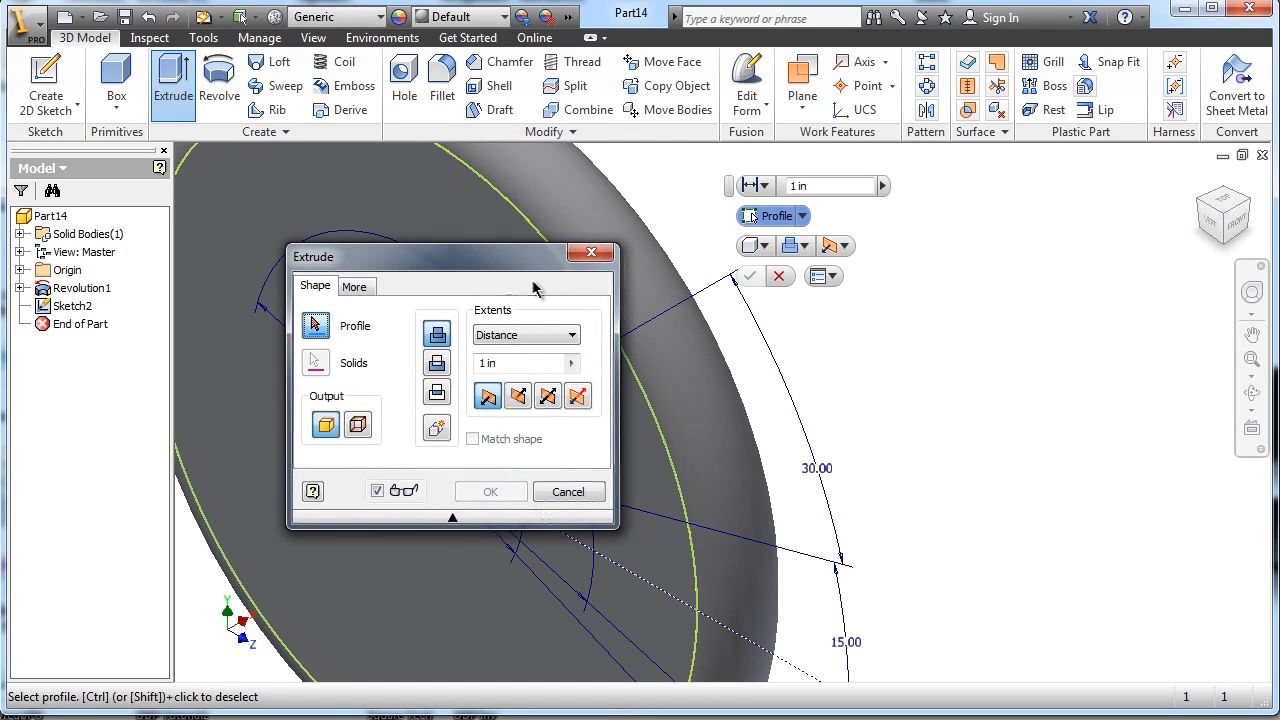
pyautogui.moveTo(480, 252); pyautogui.dragTo(988, 298)
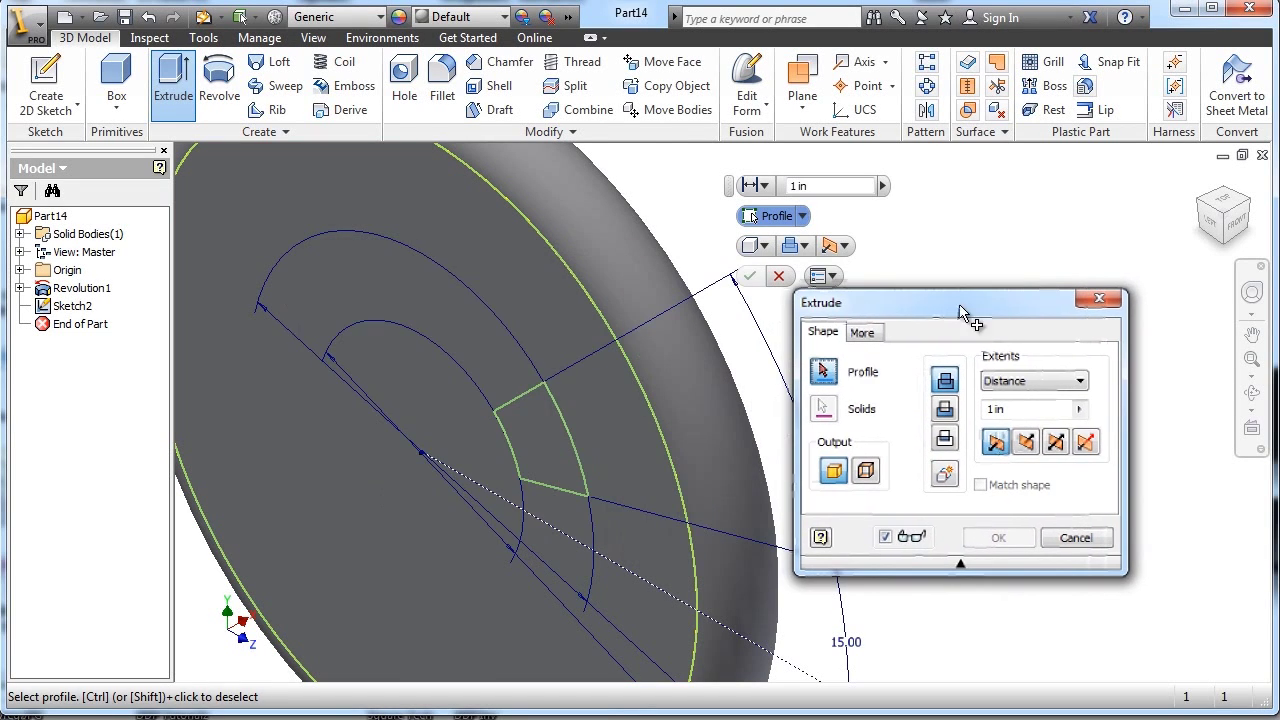
pyautogui.click(530, 436)
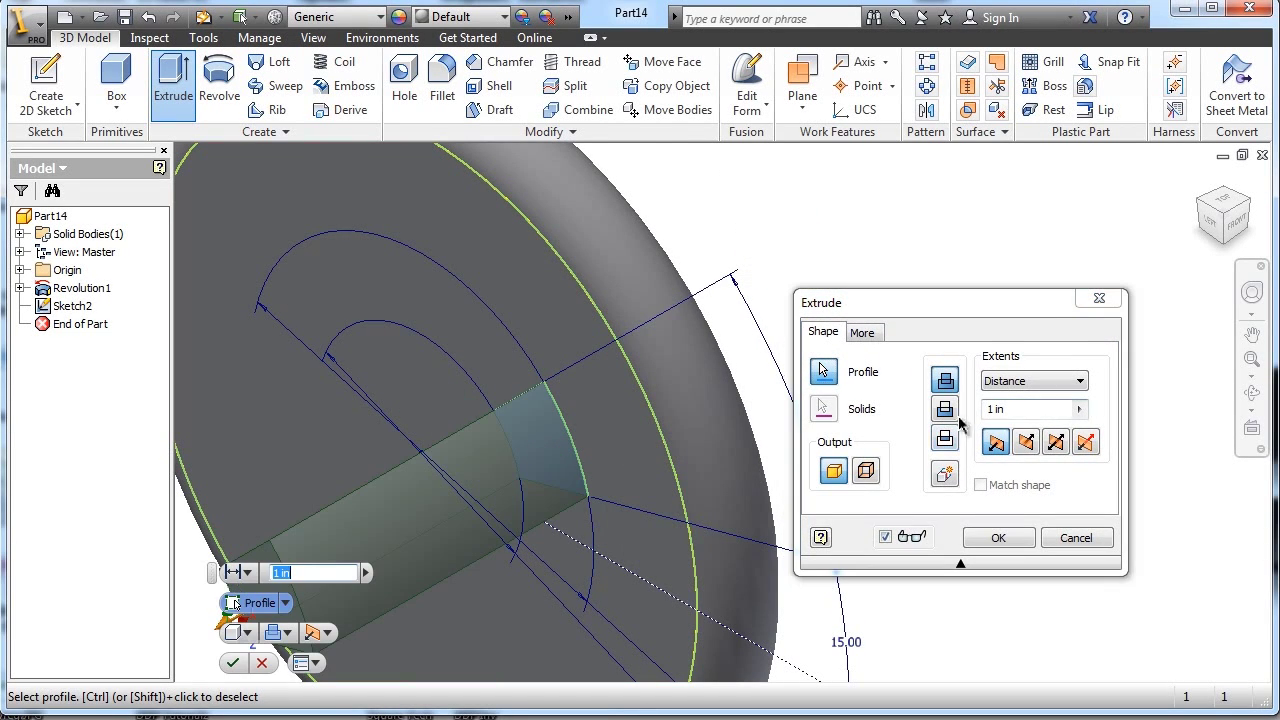
pyautogui.click(945, 409)
pyautogui.click(1034, 382)
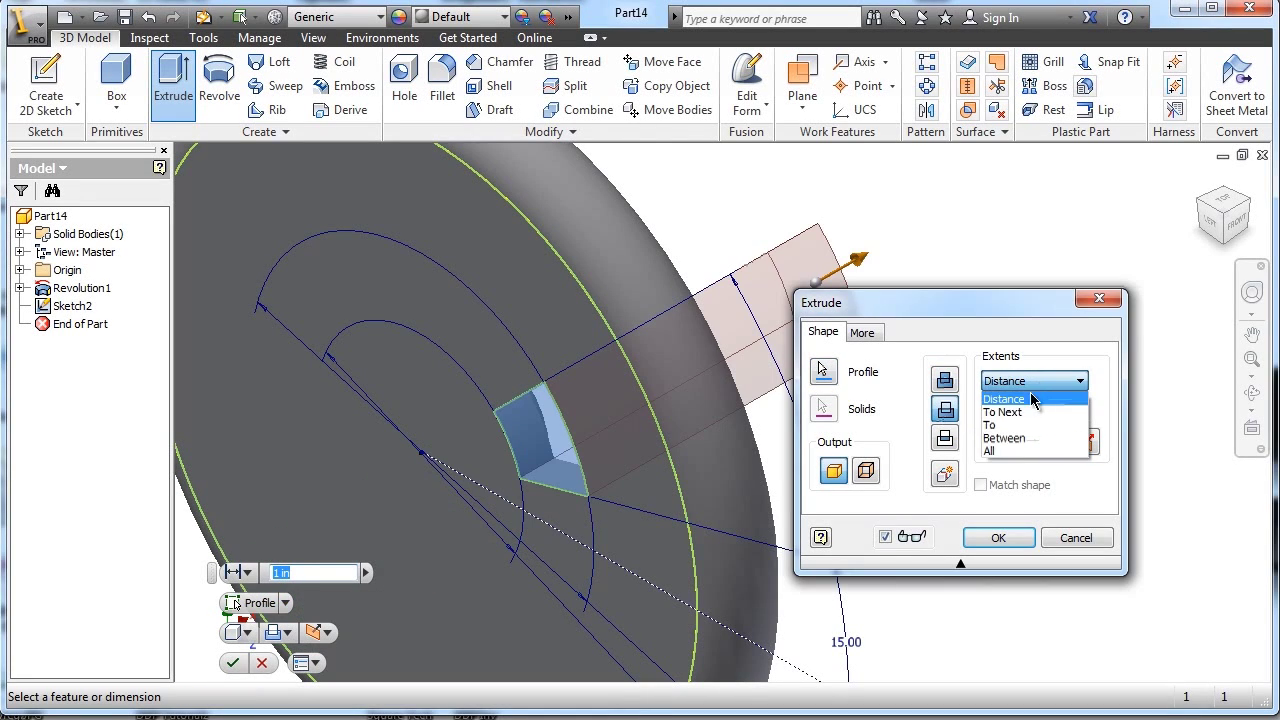
pyautogui.click(1016, 451)
pyautogui.click(975, 541)
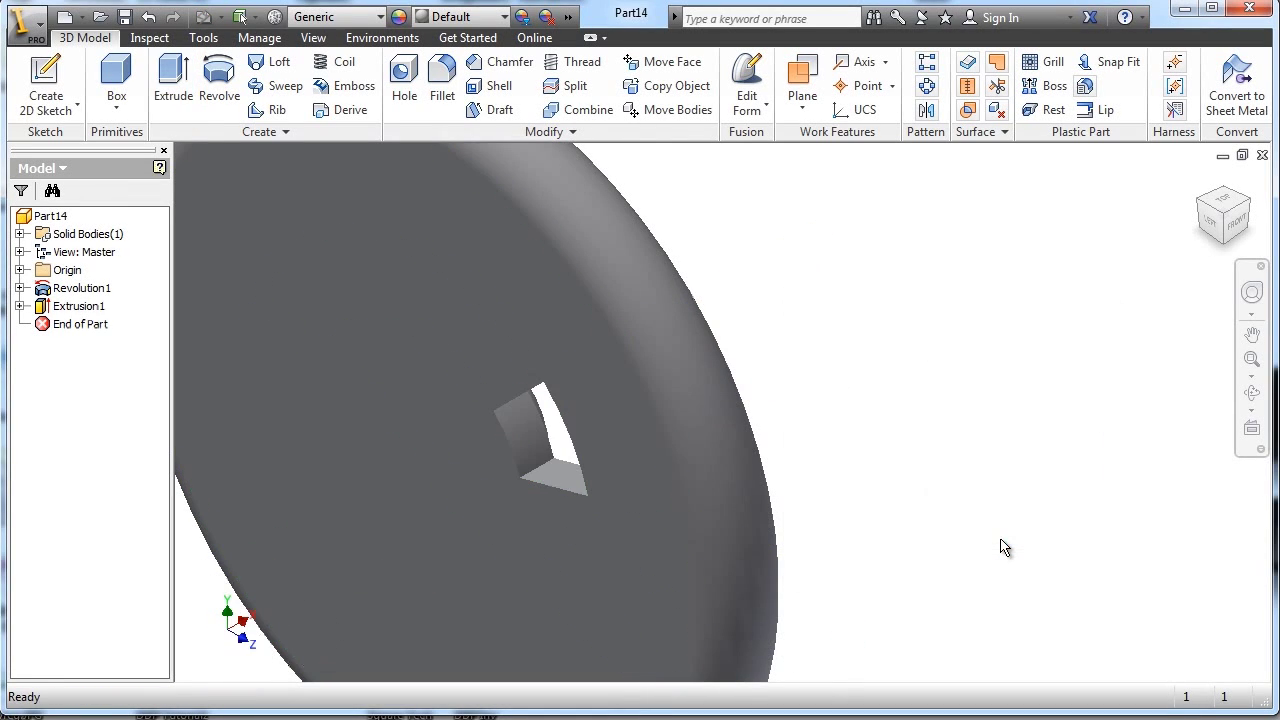
# Create a circular pattern of the sector-shaped cutout around the disc's axis, with 6 occurrences over 360 deg.
pyautogui.click(1211, 222)
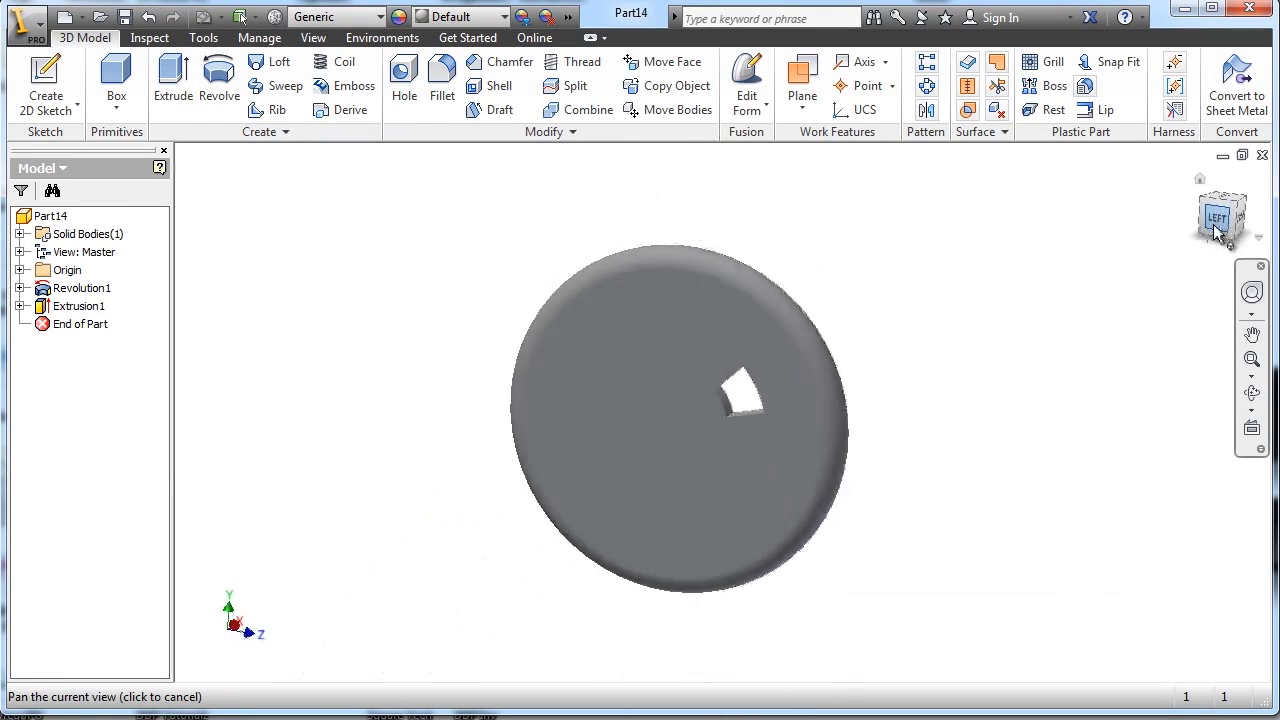
pyautogui.click(926, 88)
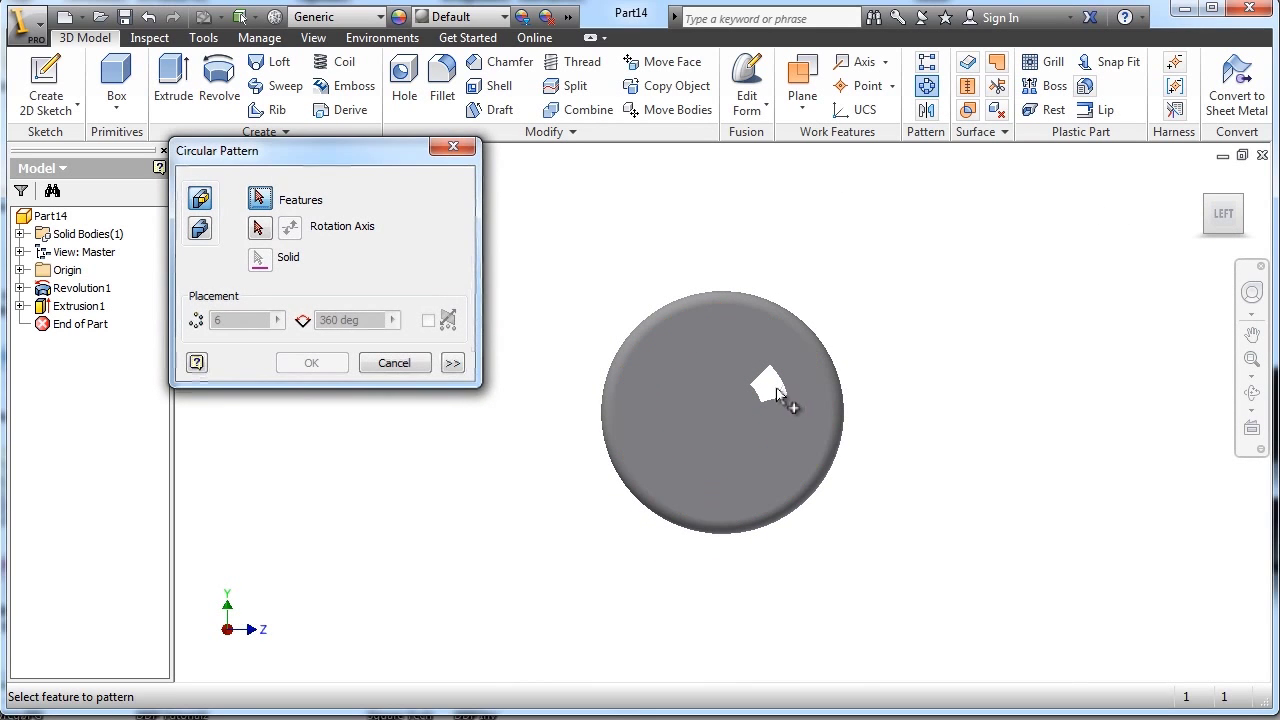
pyautogui.scroll(5, 790, 400)
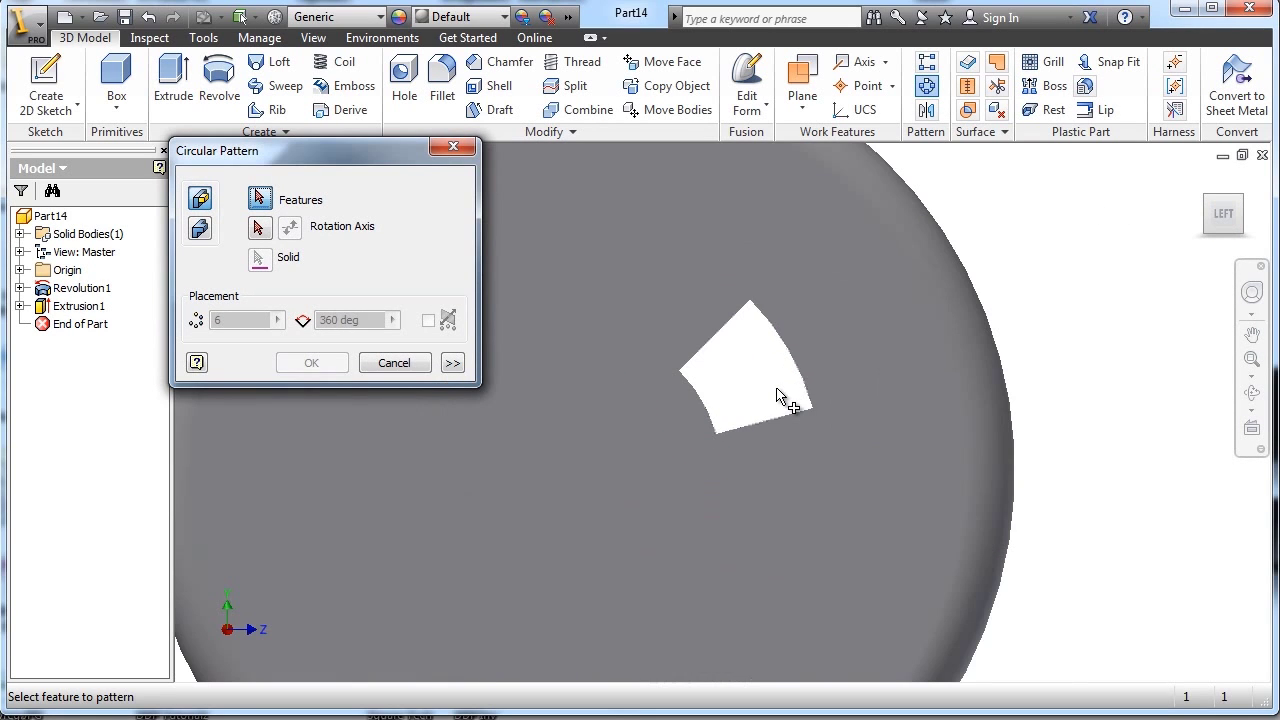
pyautogui.click(82, 307)
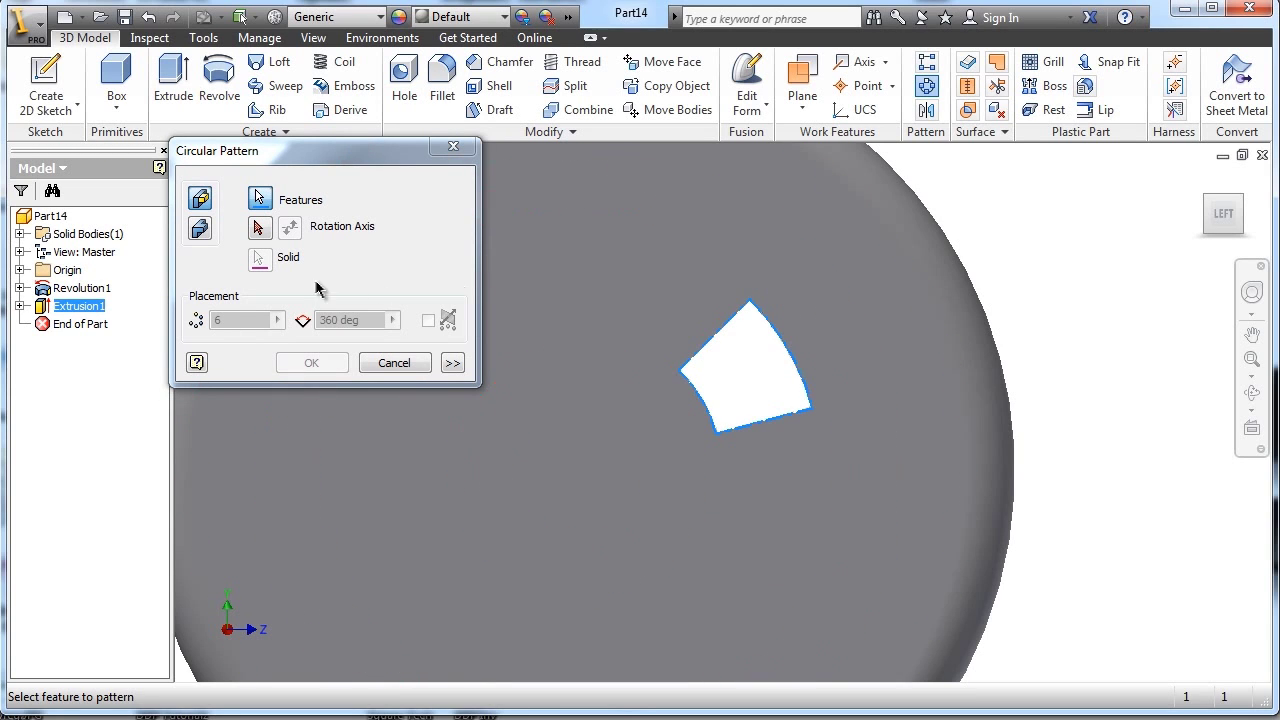
pyautogui.click(257, 229)
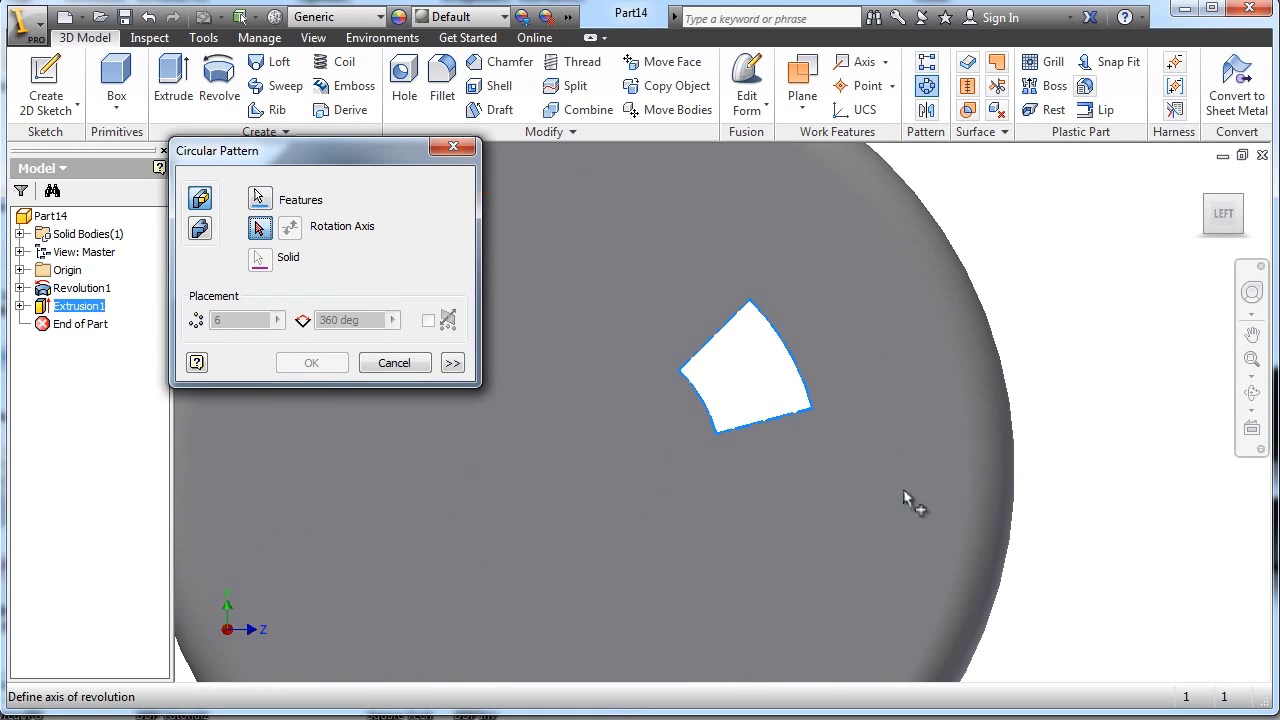
pyautogui.click(988, 452)
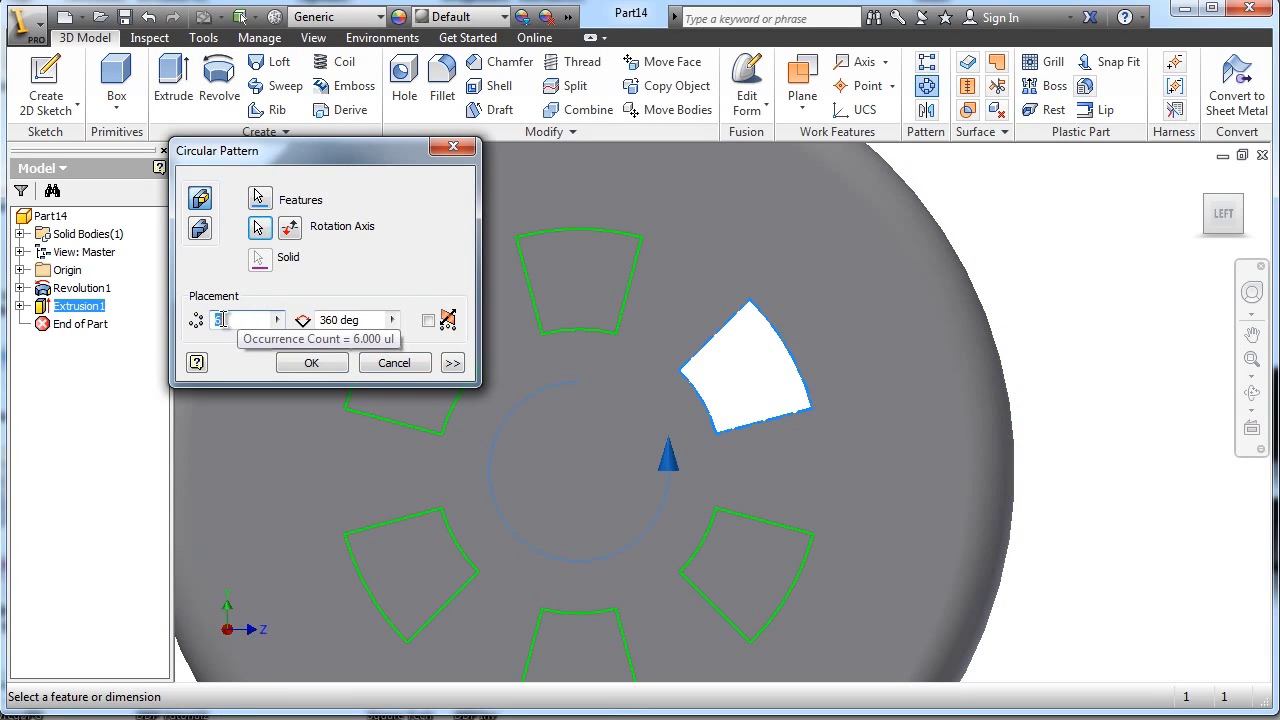
pyautogui.click(313, 363)
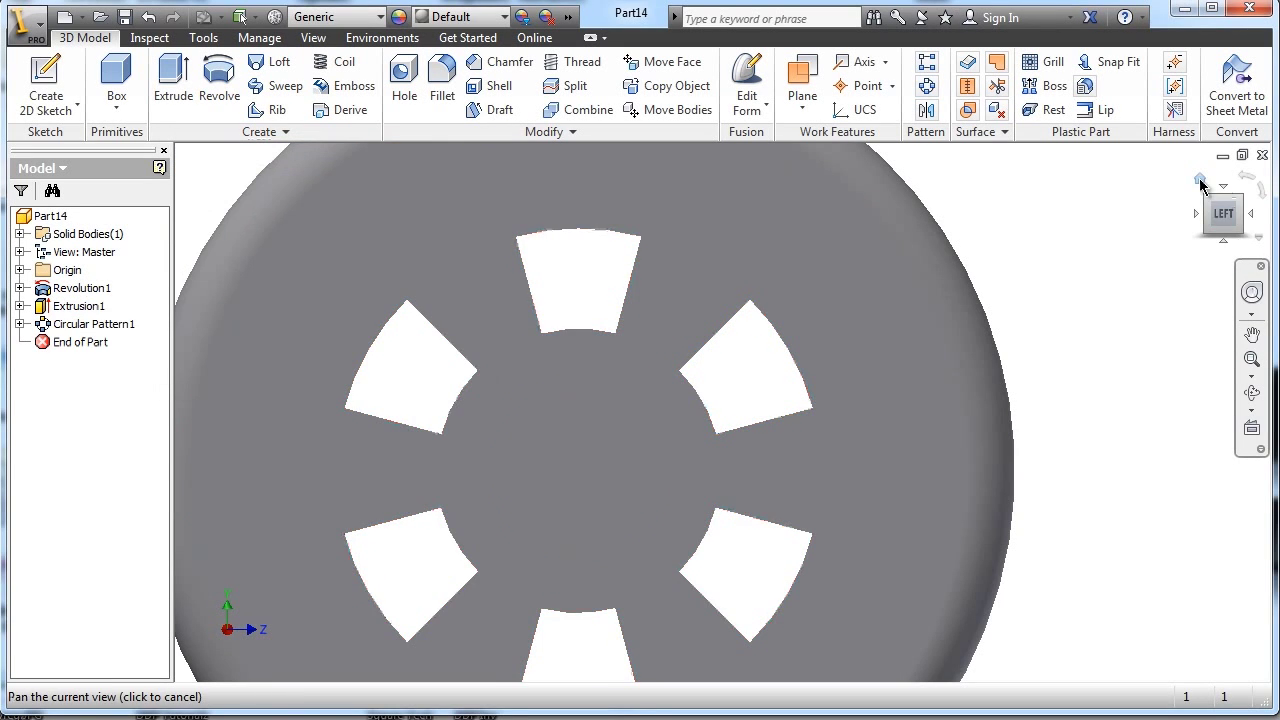
# Place a concentric hole on the hub's flat front face, centred on that face's circular edge.
pyautogui.click(1200, 180)
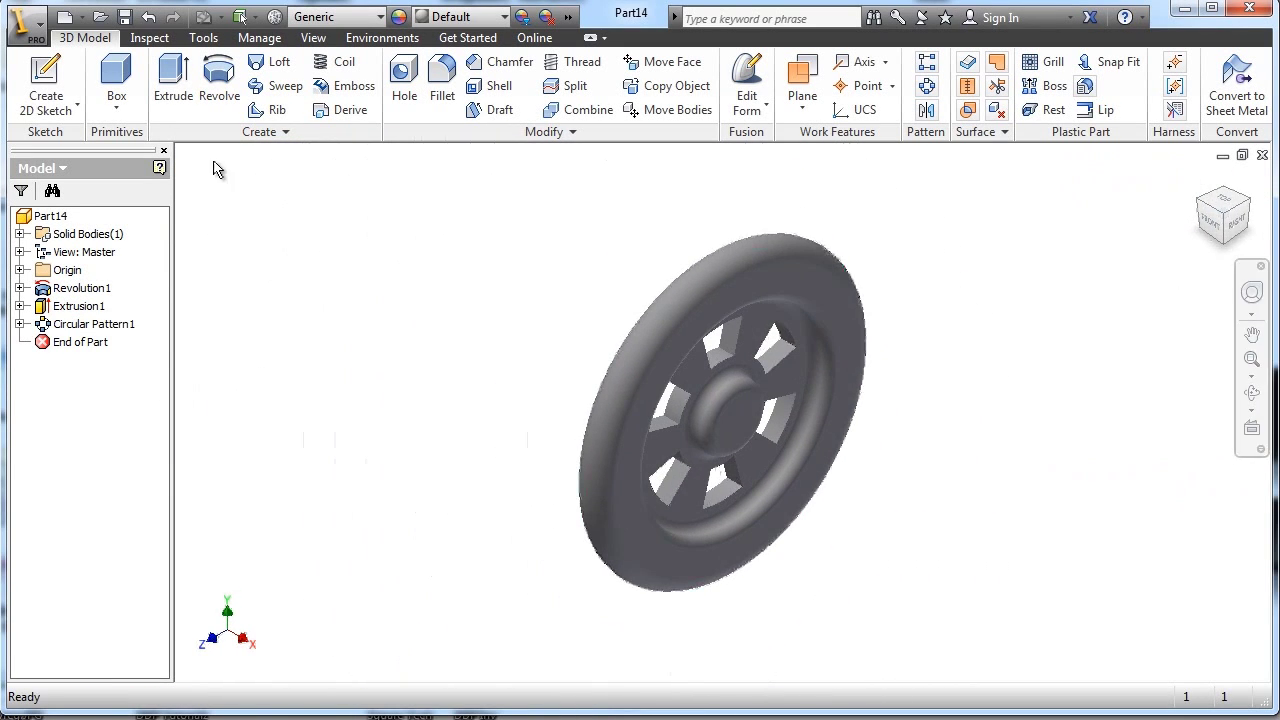
pyautogui.click(403, 75)
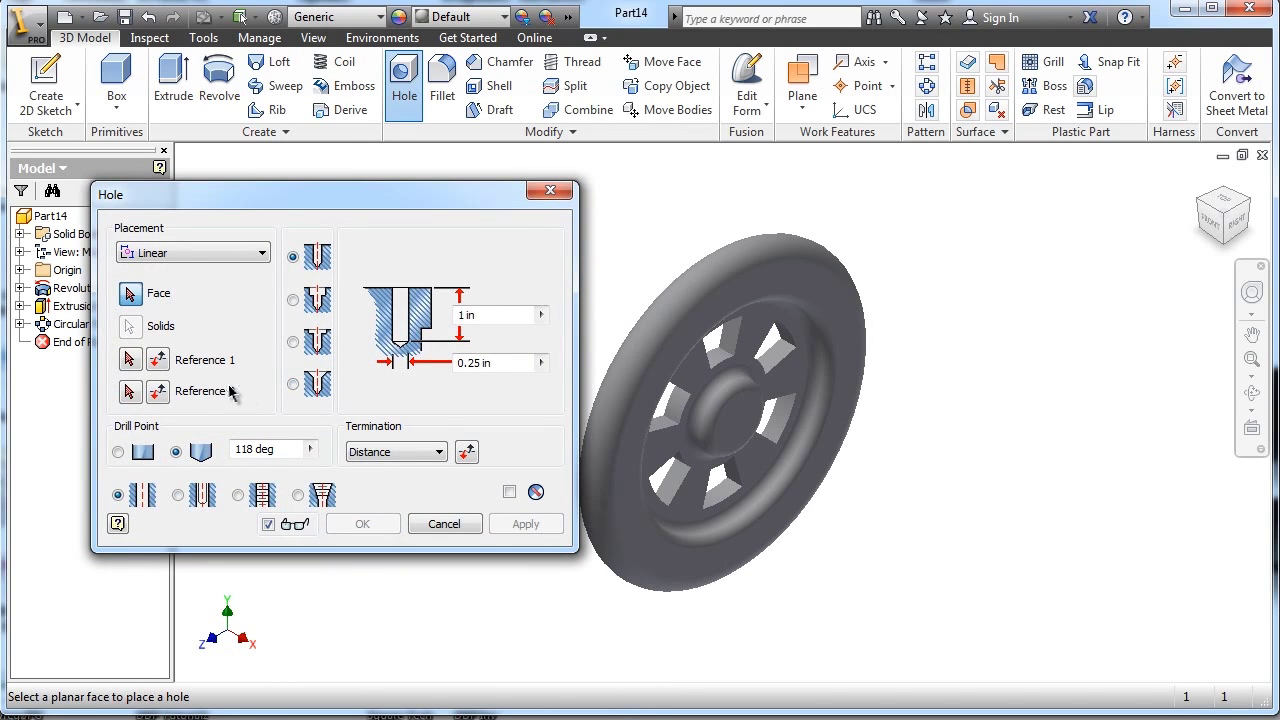
pyautogui.click(193, 255)
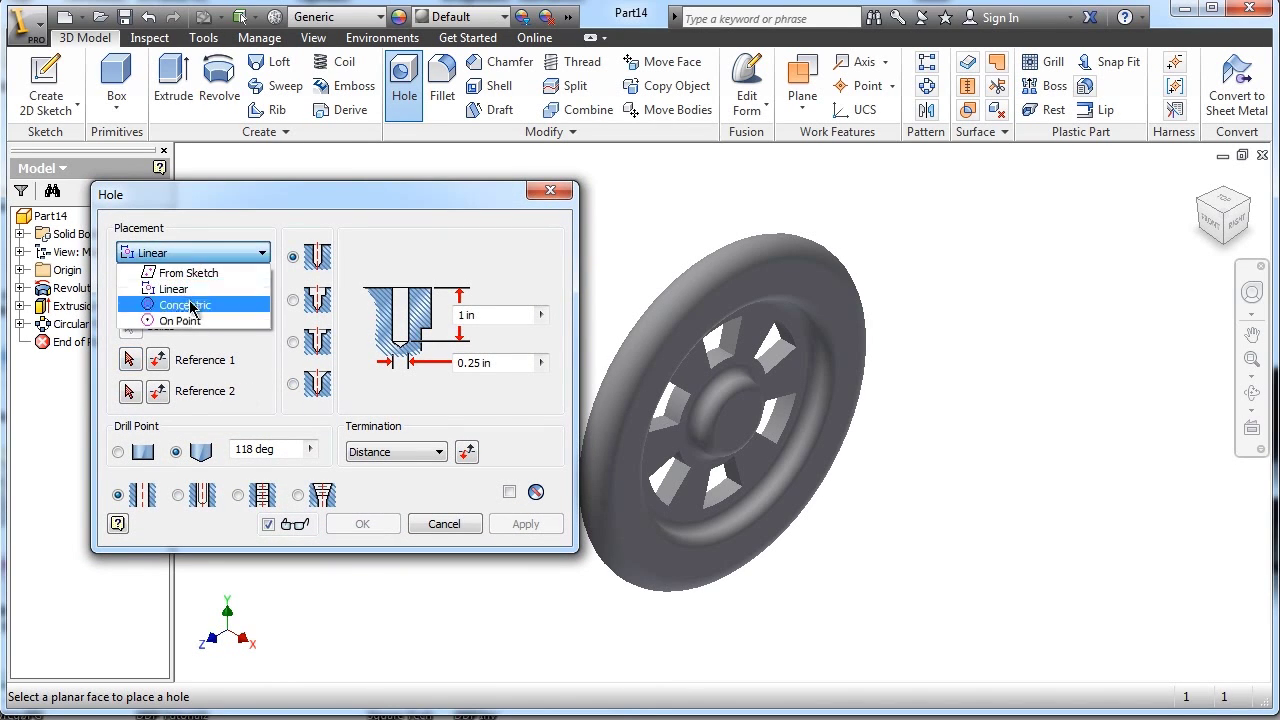
pyautogui.click(190, 305)
pyautogui.scroll(5, 770, 432)
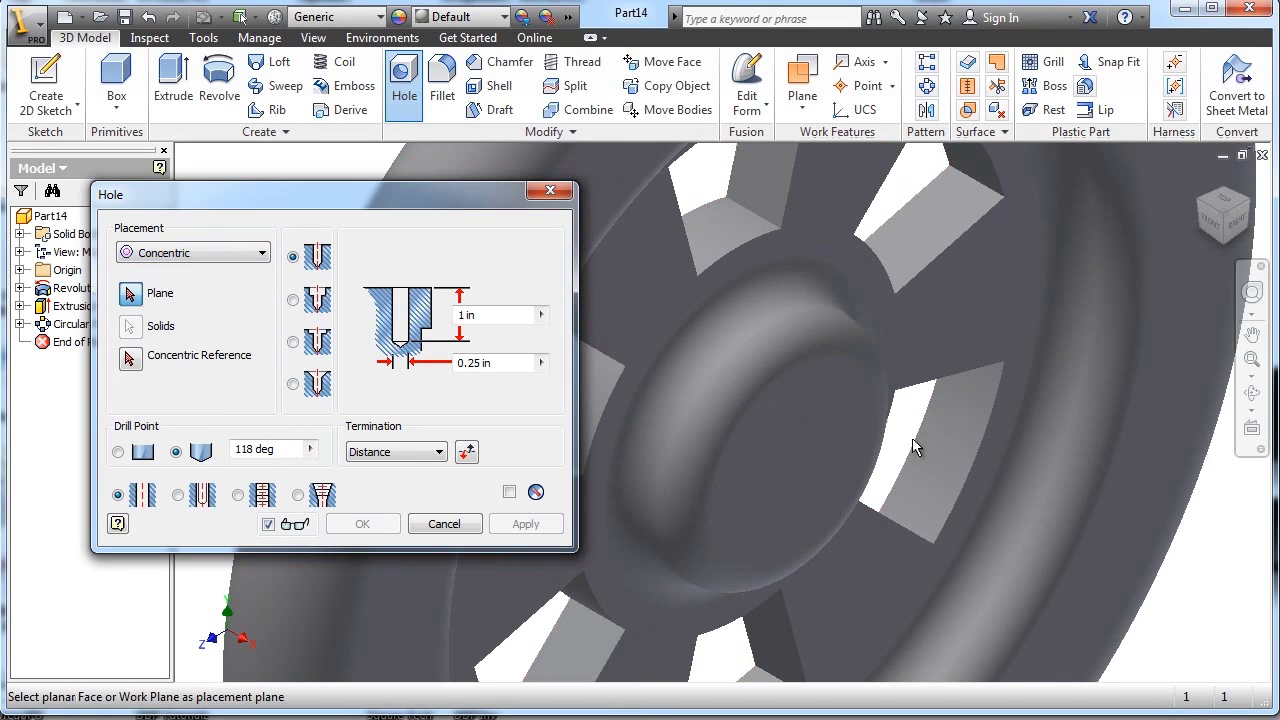
pyautogui.click(790, 468)
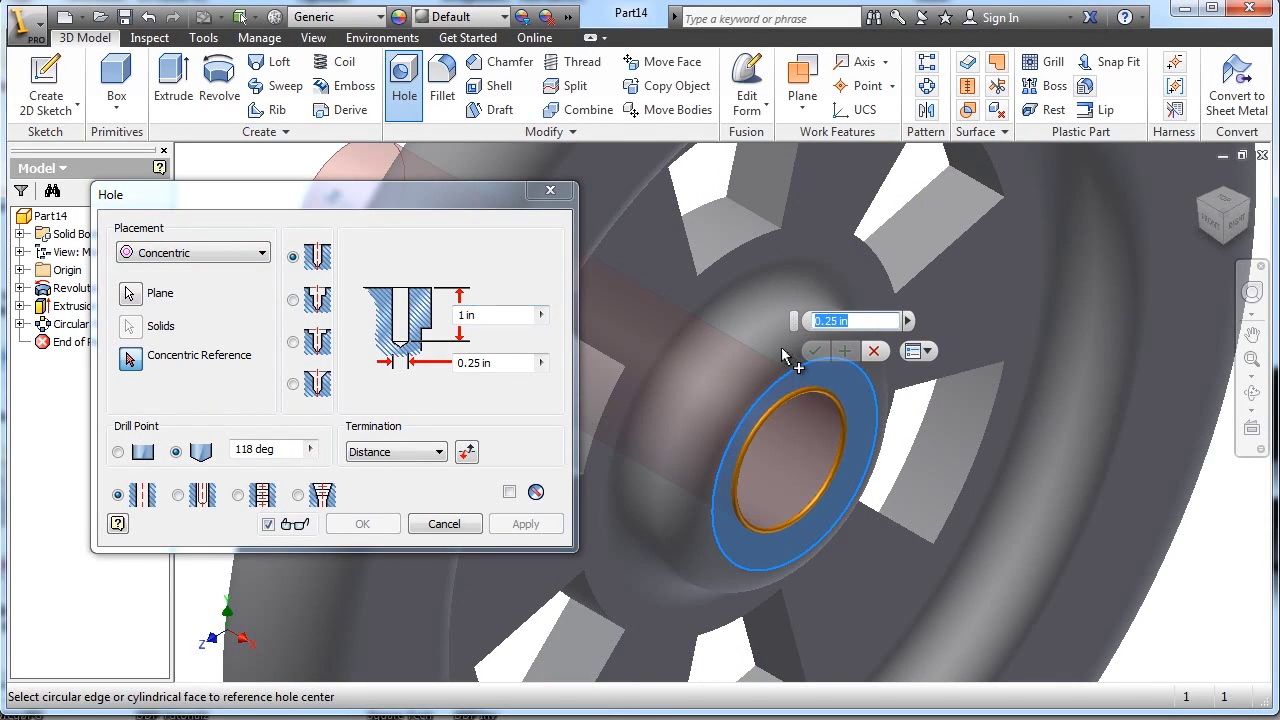
pyautogui.click(876, 410)
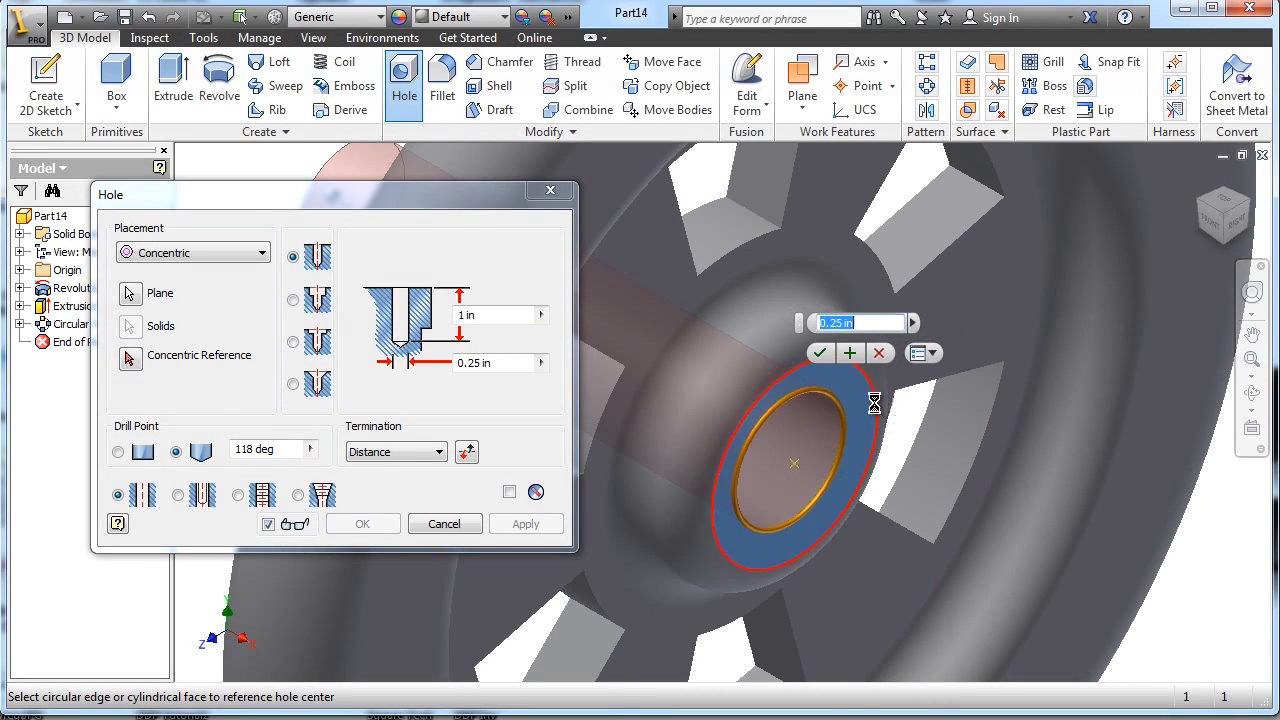
# Set the hub hole's termination to Through All and its diameter to .28 in, and create the hole.
pyautogui.click(486, 316)
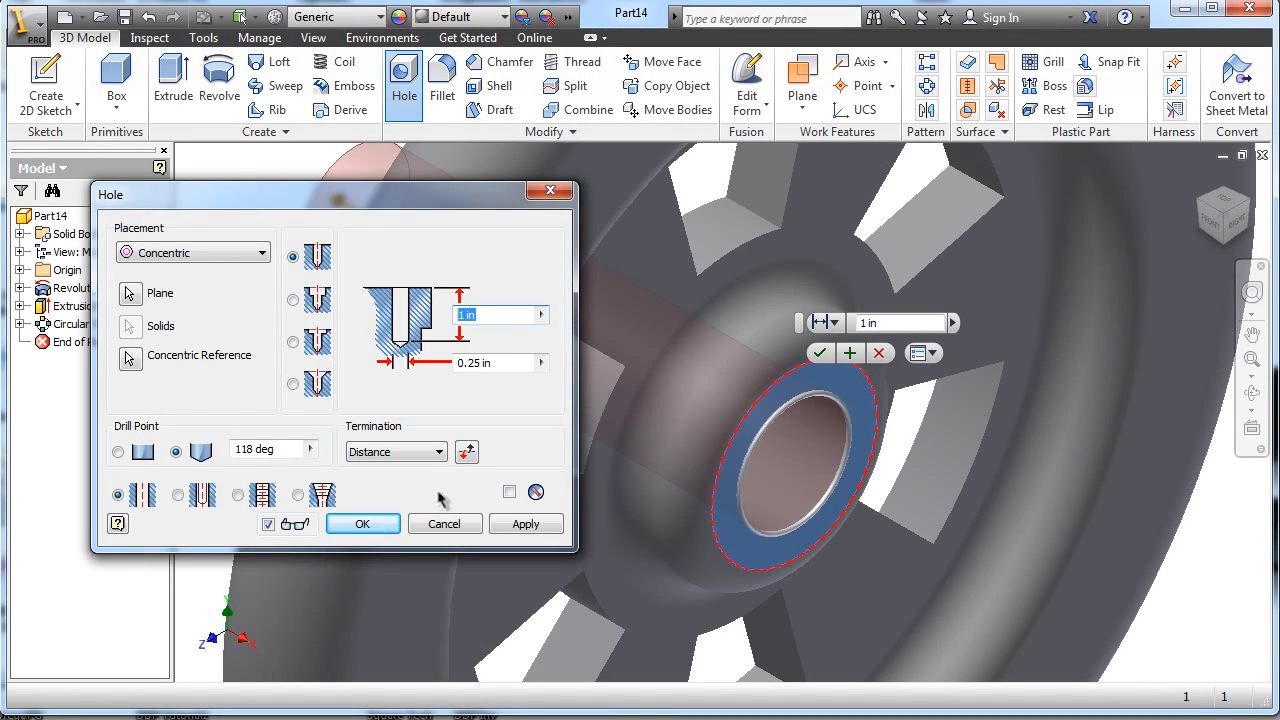
pyautogui.click(438, 452)
pyautogui.click(400, 482)
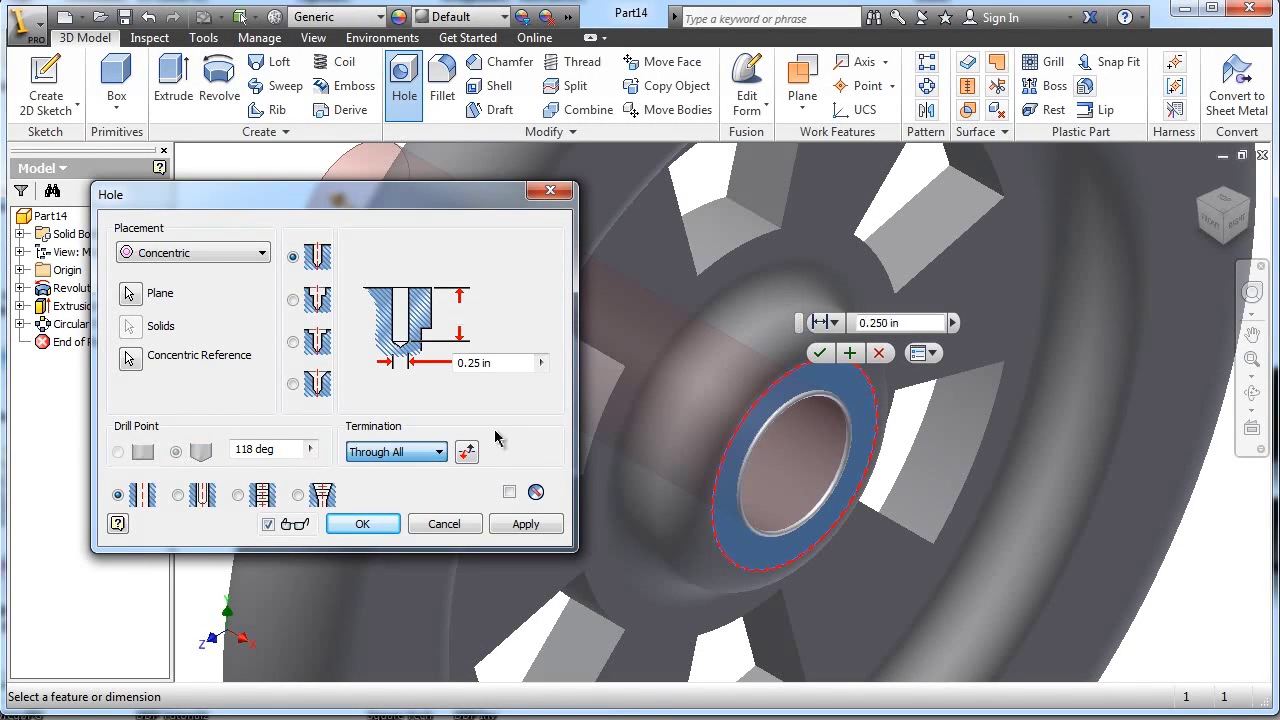
pyautogui.click(493, 358)
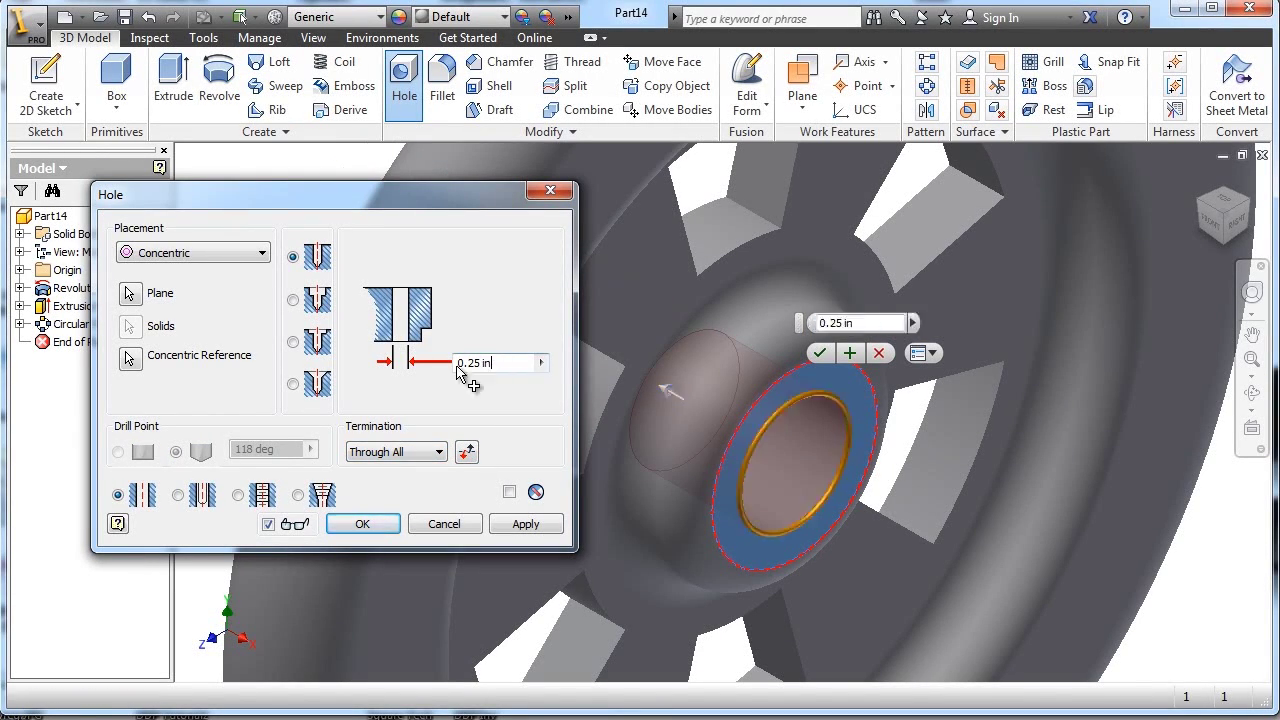
pyautogui.write('.')
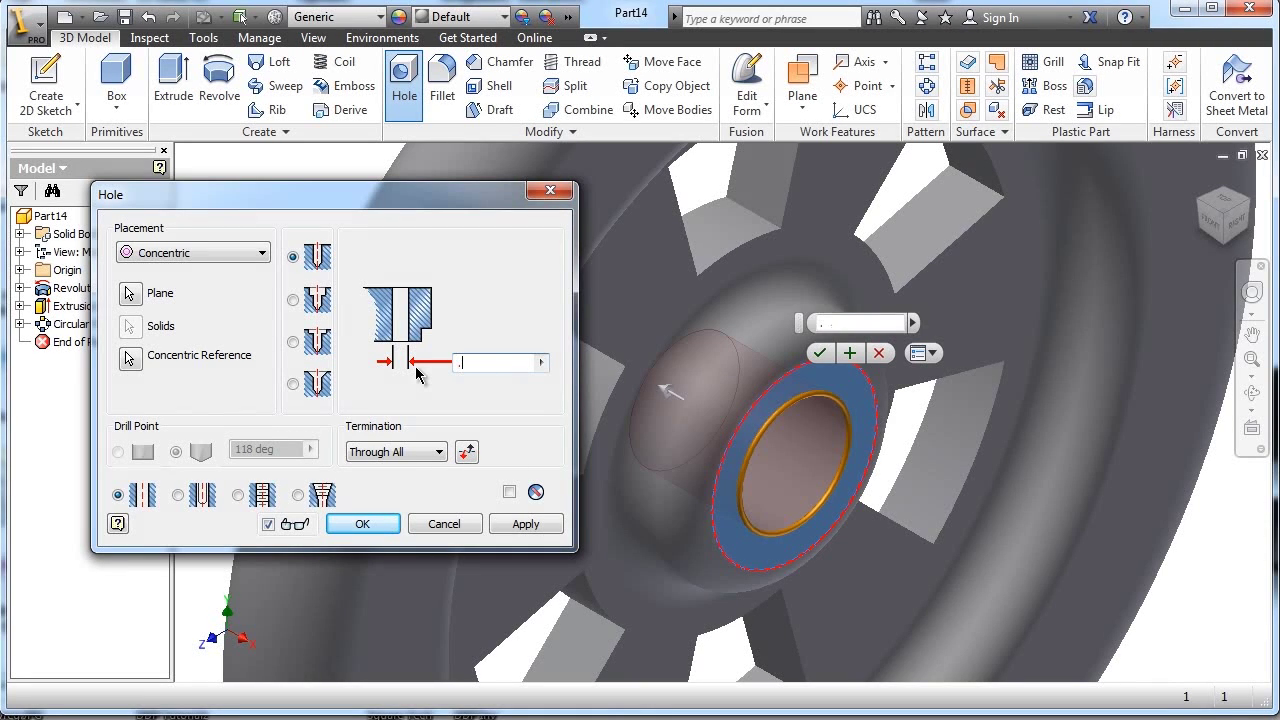
pyautogui.write('26')
pyautogui.press('Return')
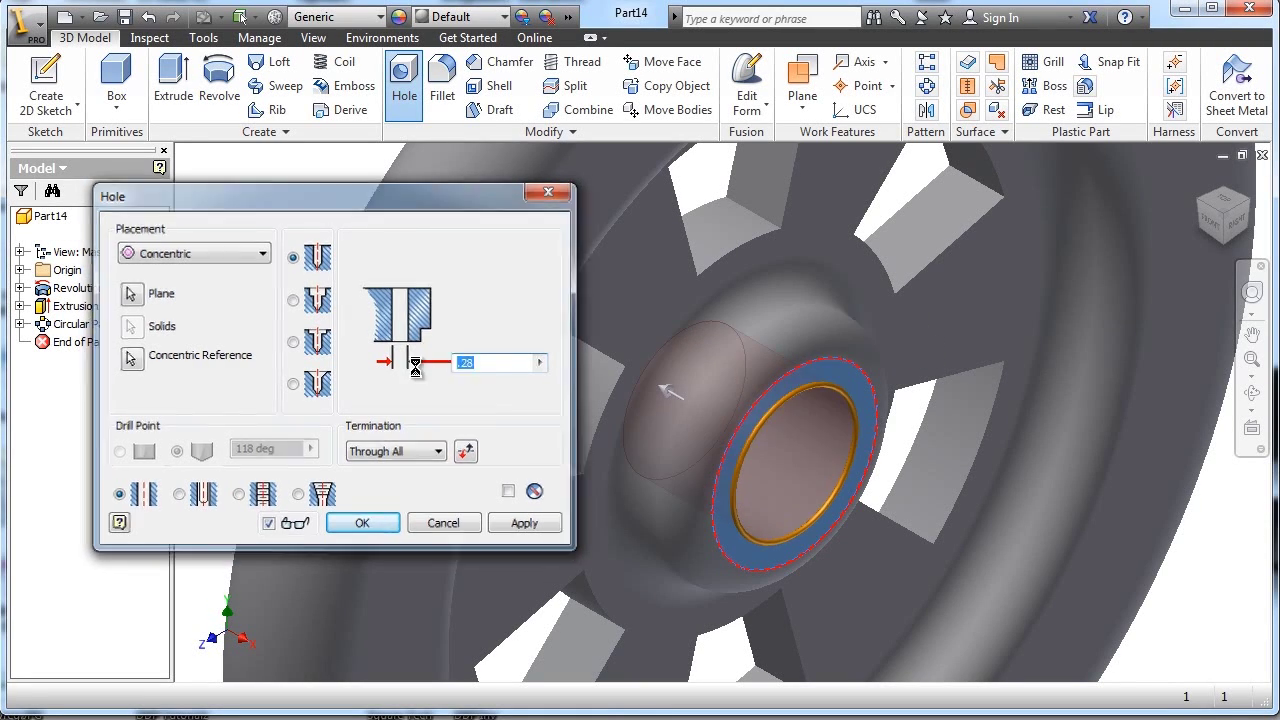
pyautogui.scroll(-3, 1030, 405)
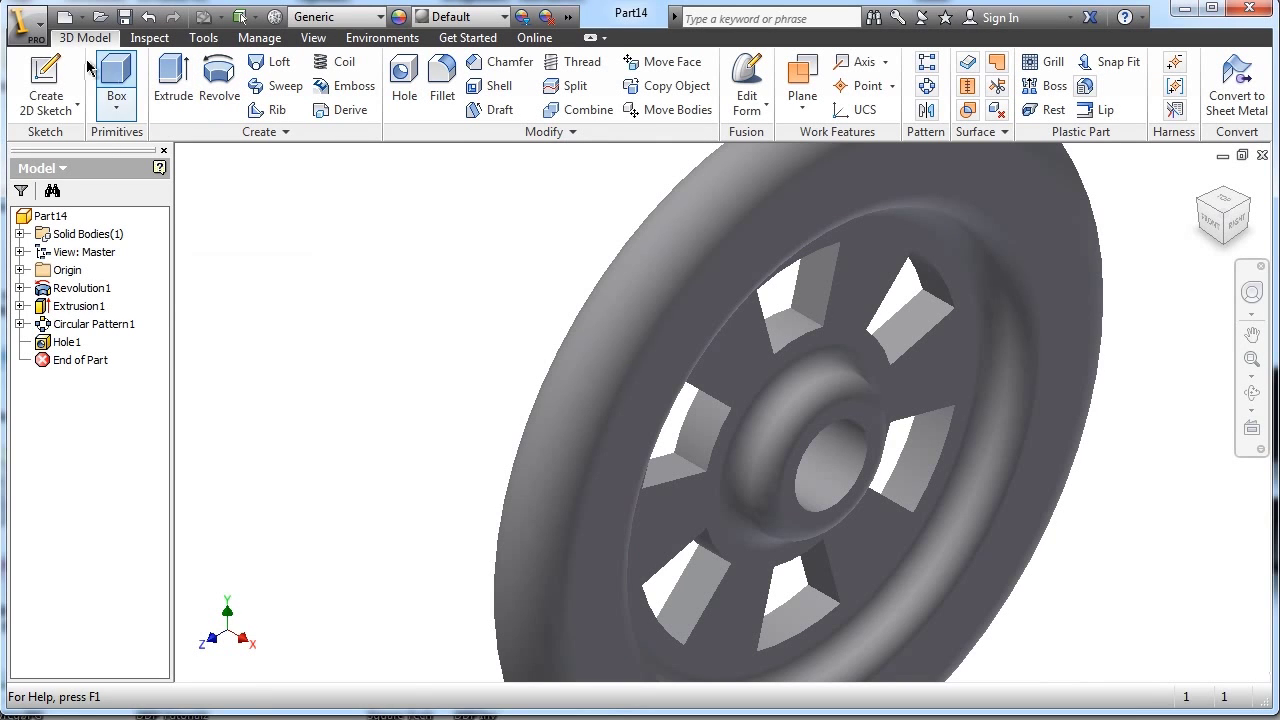
# On the wheel's spoke face, sketch a circle about 0.15 in in diameter on the horizontal axis between two openings, near the outer rim.
pyautogui.click(45, 82)
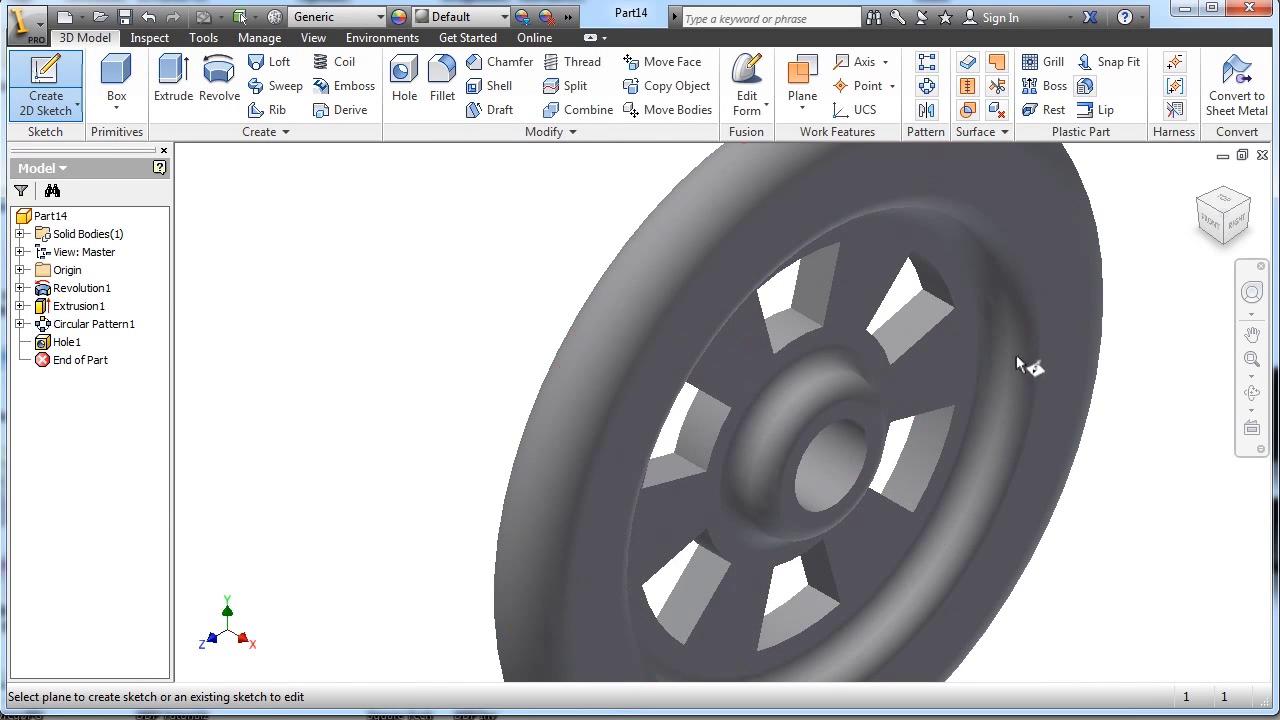
pyautogui.click(950, 367)
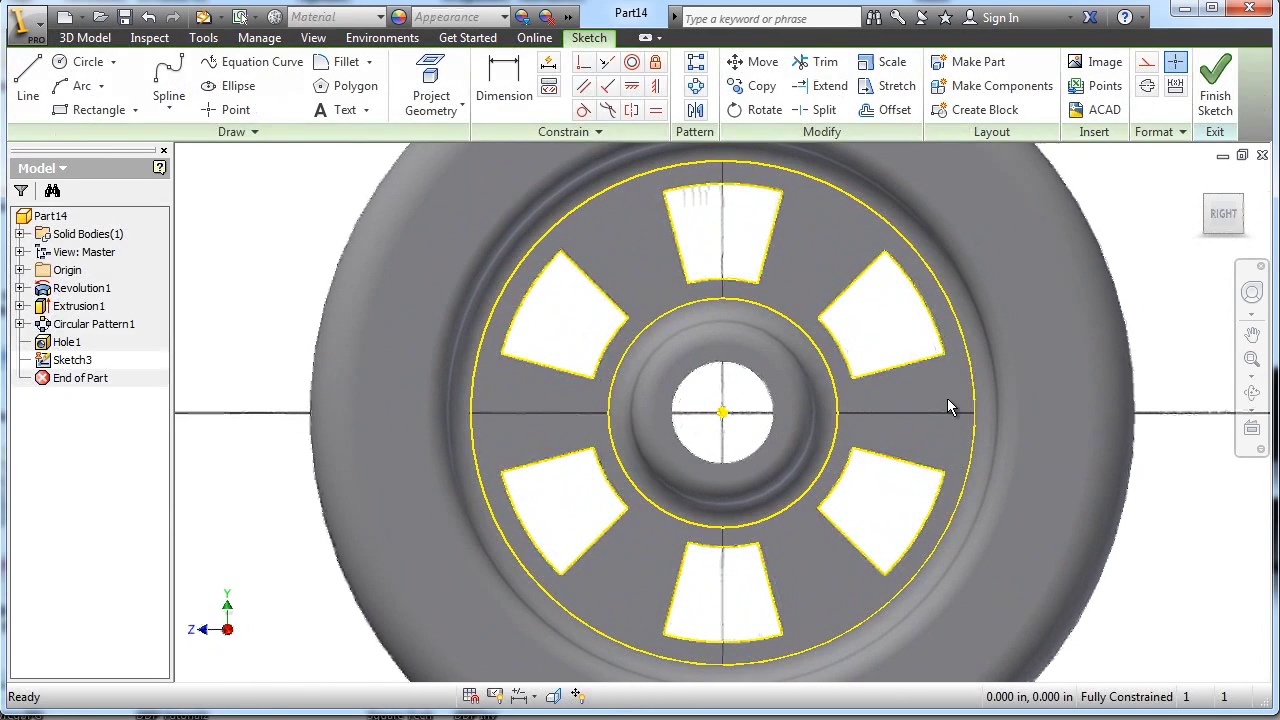
pyautogui.scroll(3, 947, 398)
pyautogui.moveTo(947, 399); pyautogui.dragTo(638, 390, button='middle')
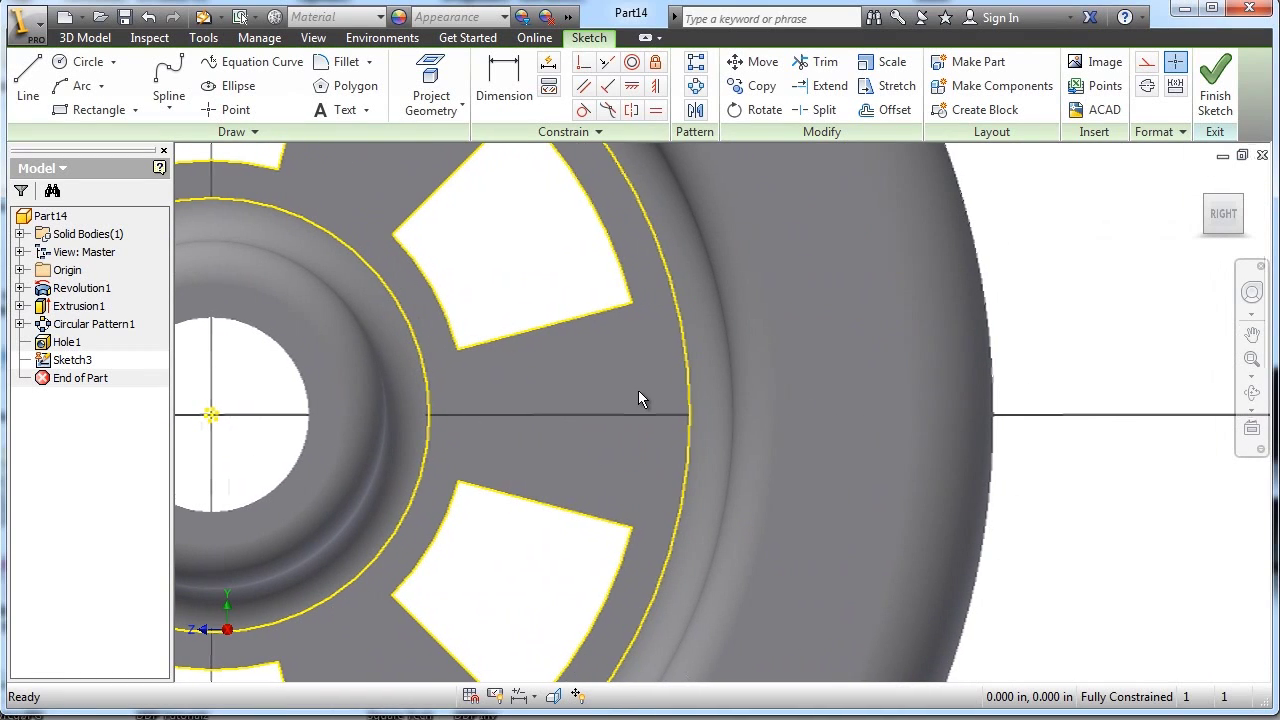
pyautogui.click(86, 61)
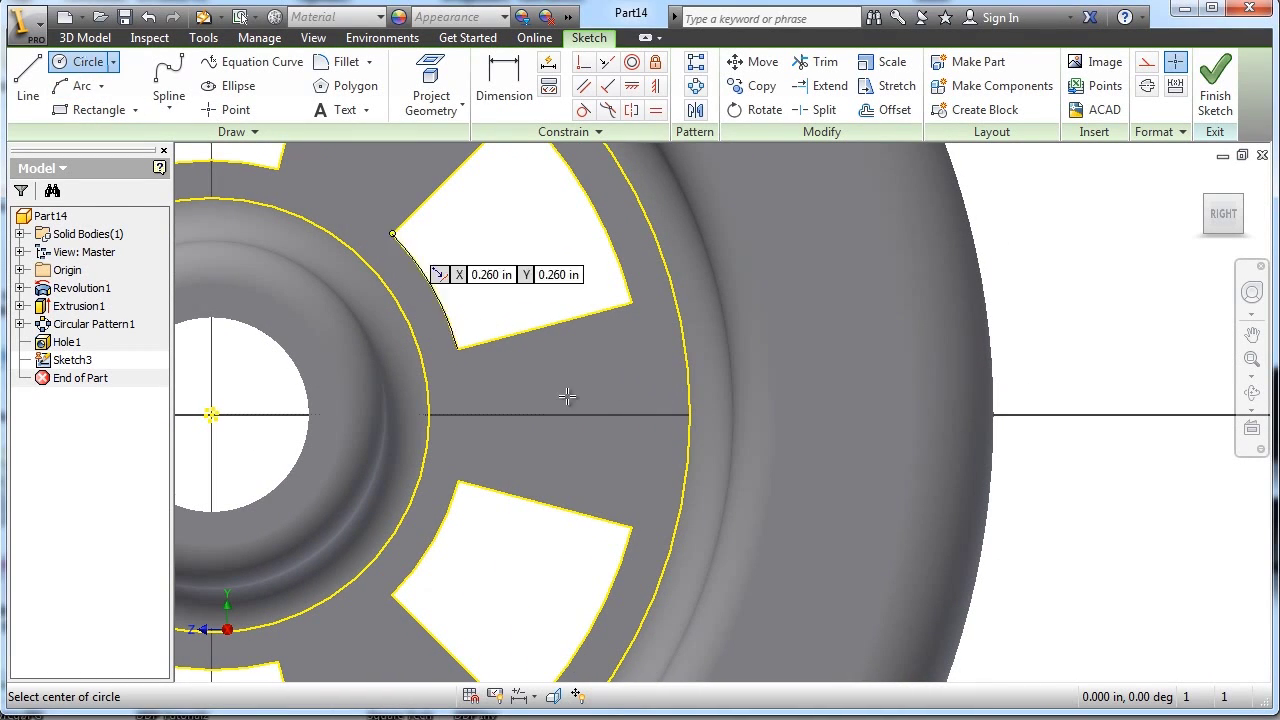
pyautogui.click(620, 414)
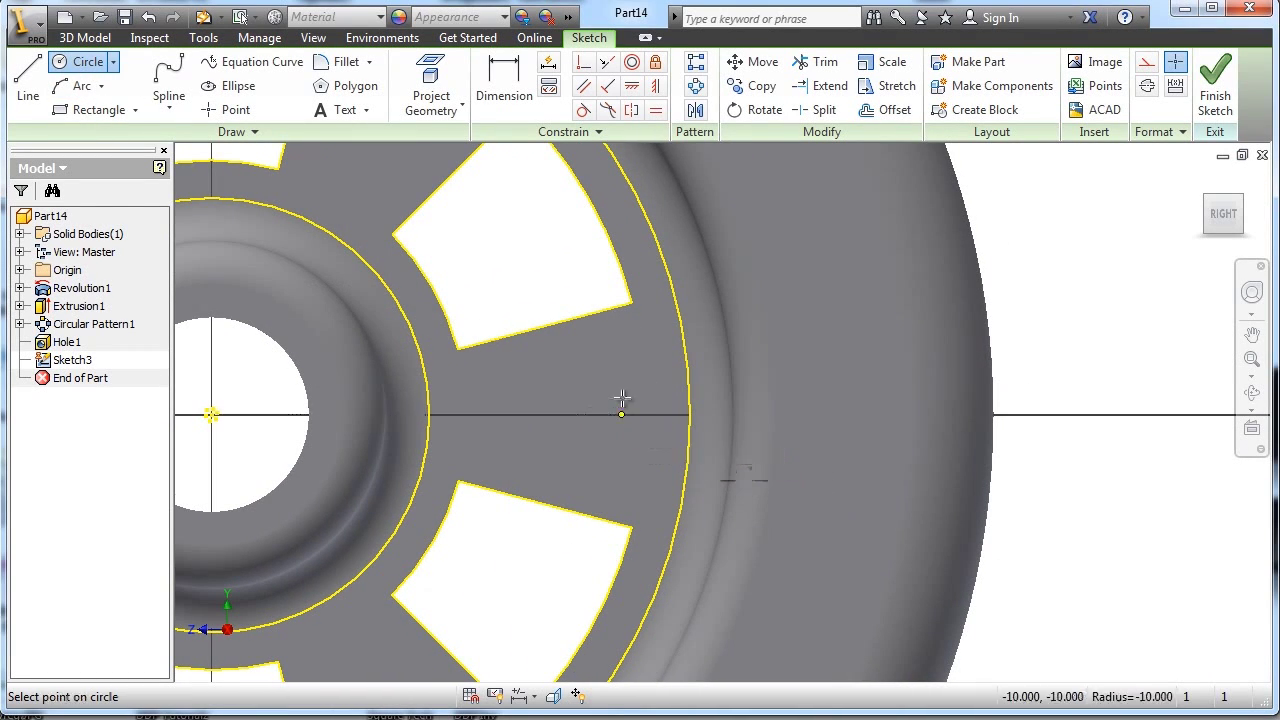
pyautogui.click(624, 366)
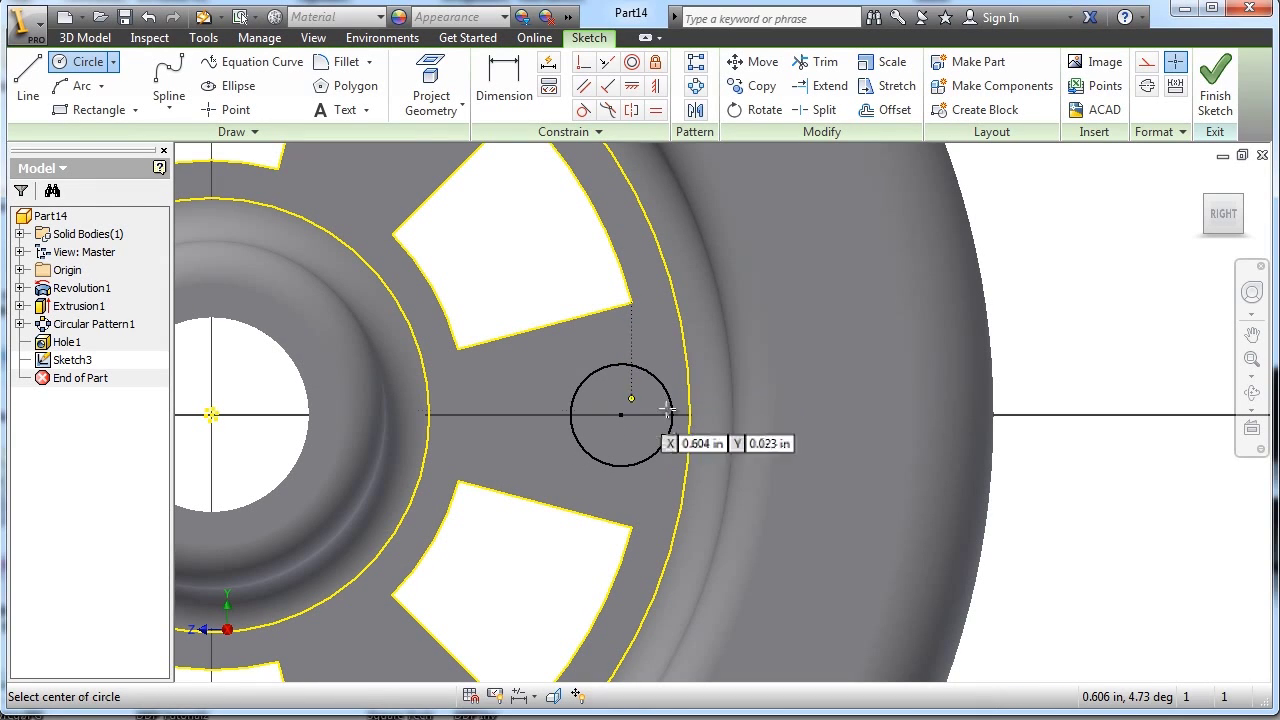
pyautogui.rightClick(1080, 374)
pyautogui.click(1131, 377)
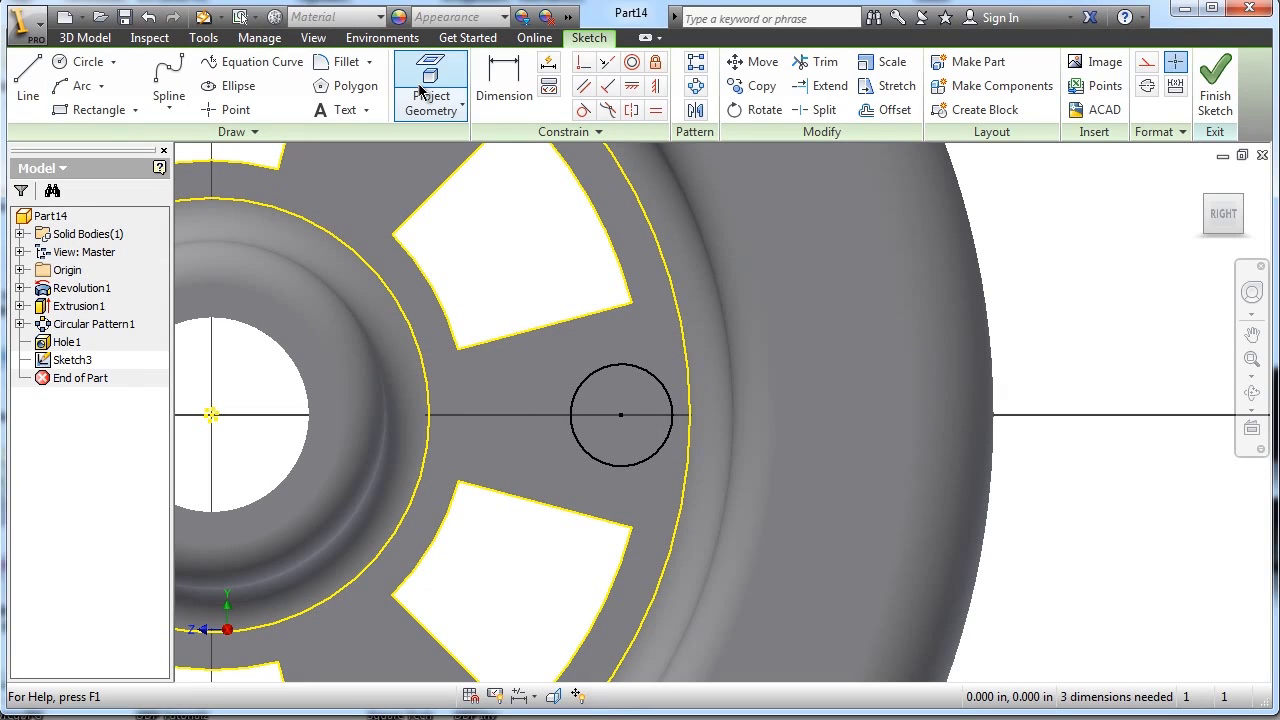
# Dimension the horizontal distance from the wheel's centre to the circle's centre as .7 in.
pyautogui.click(504, 82)
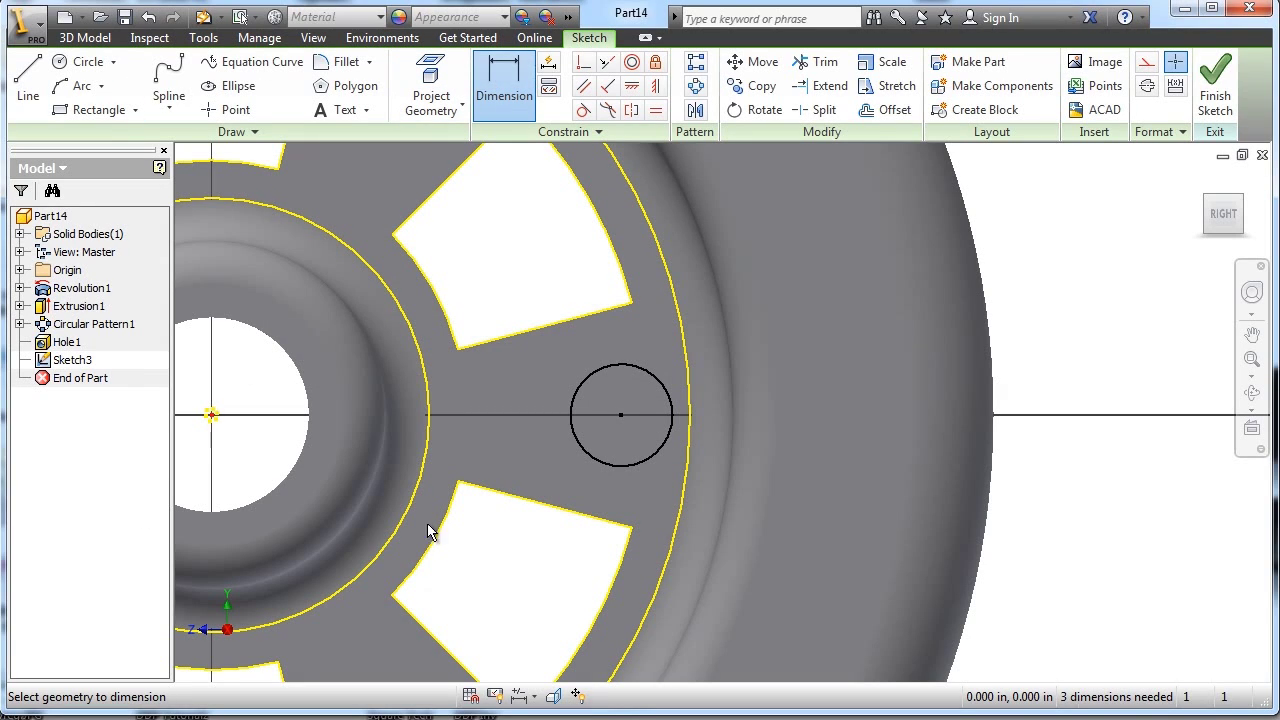
pyautogui.click(621, 417)
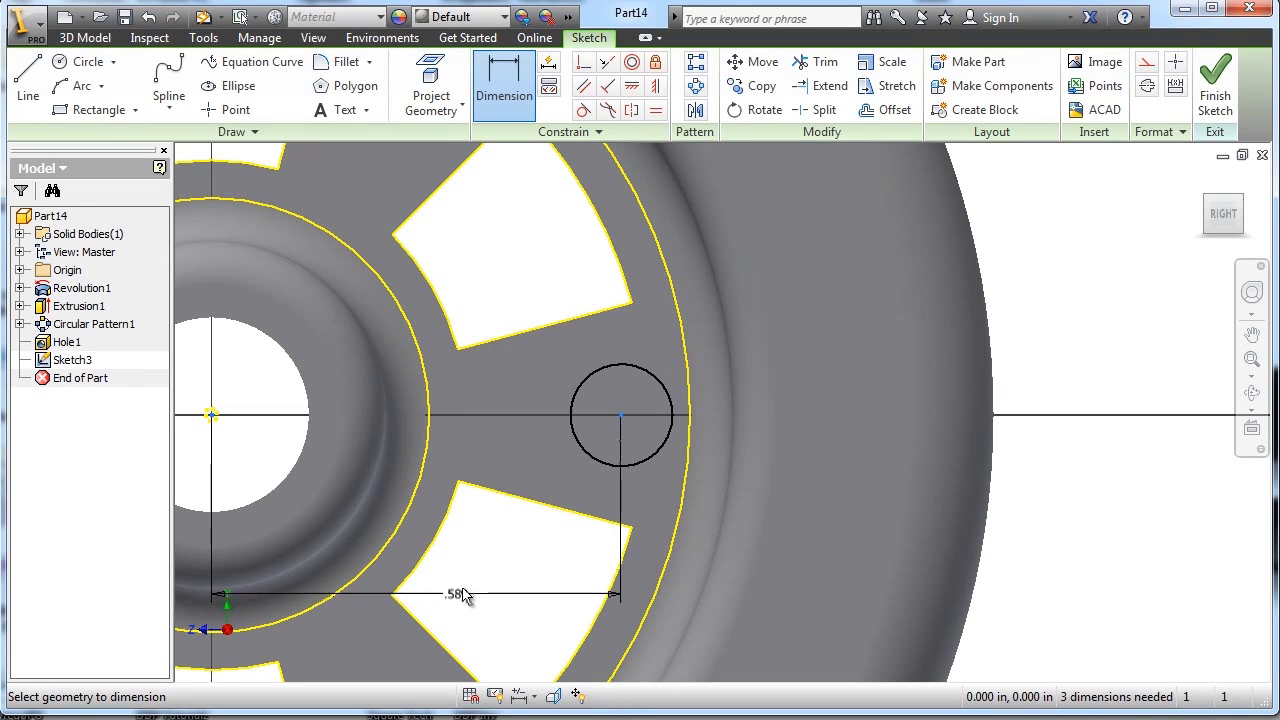
pyautogui.click(479, 577)
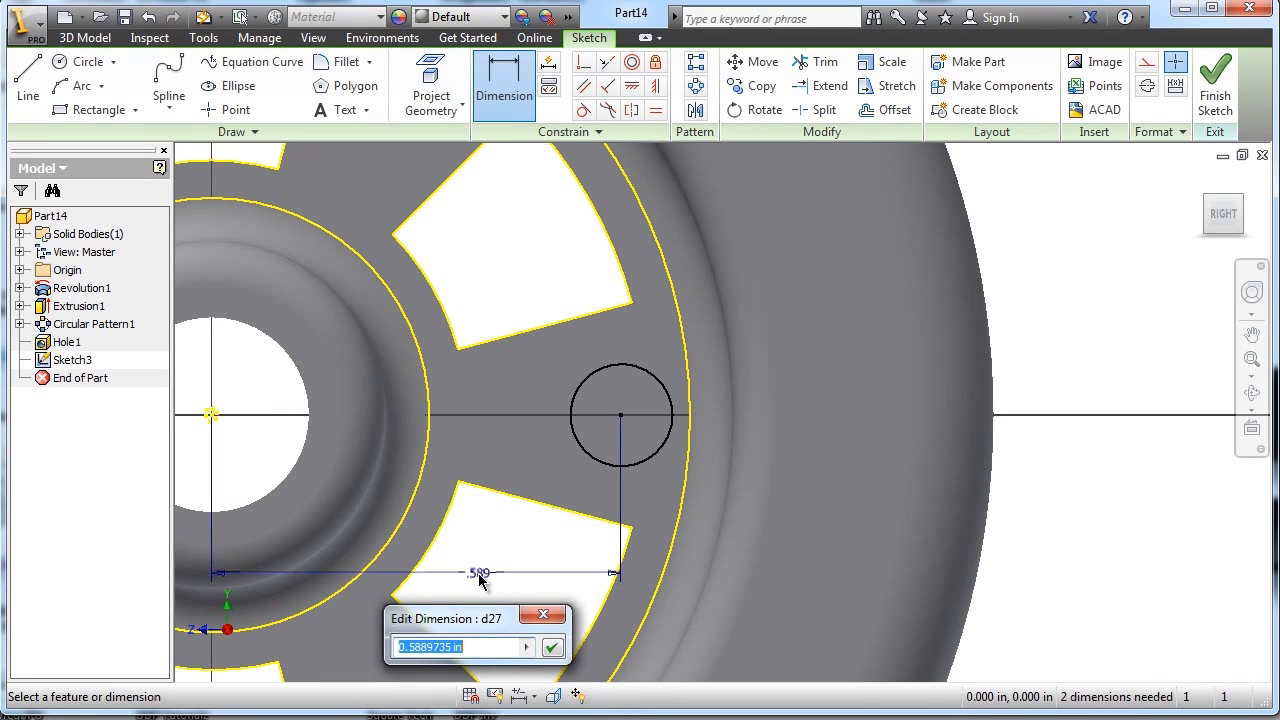
pyautogui.write('.7')
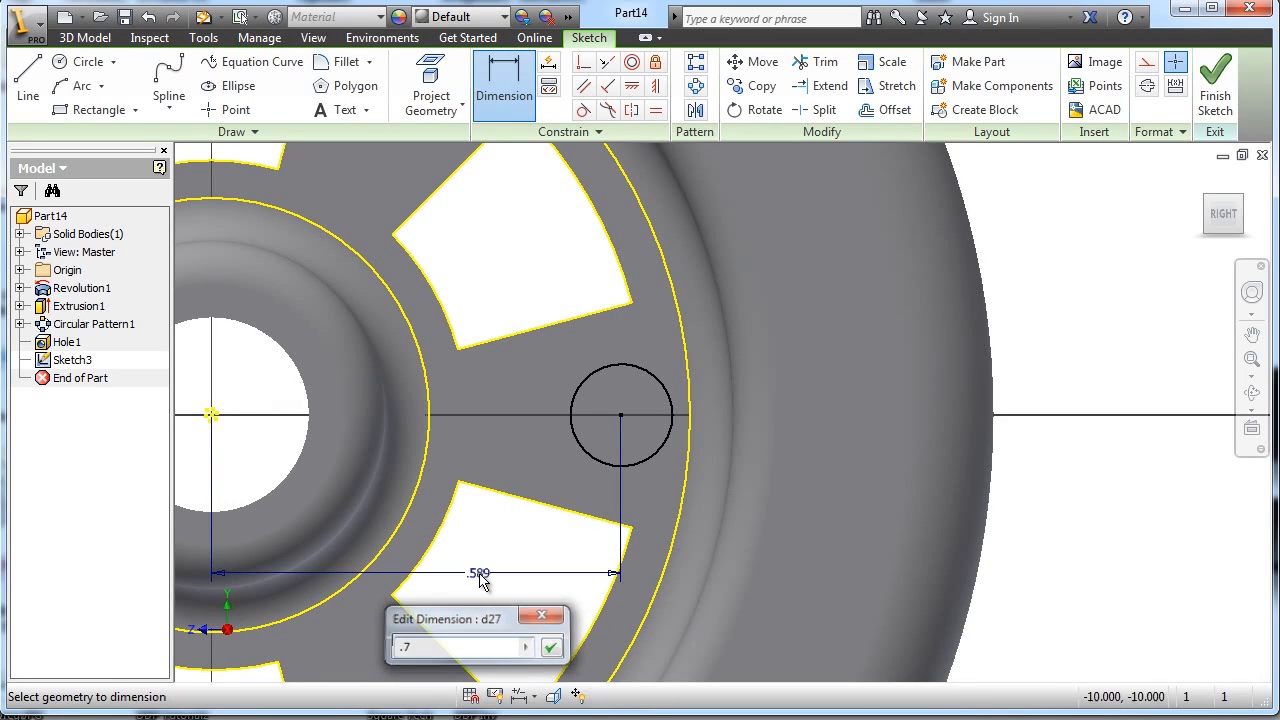
pyautogui.press('Return')
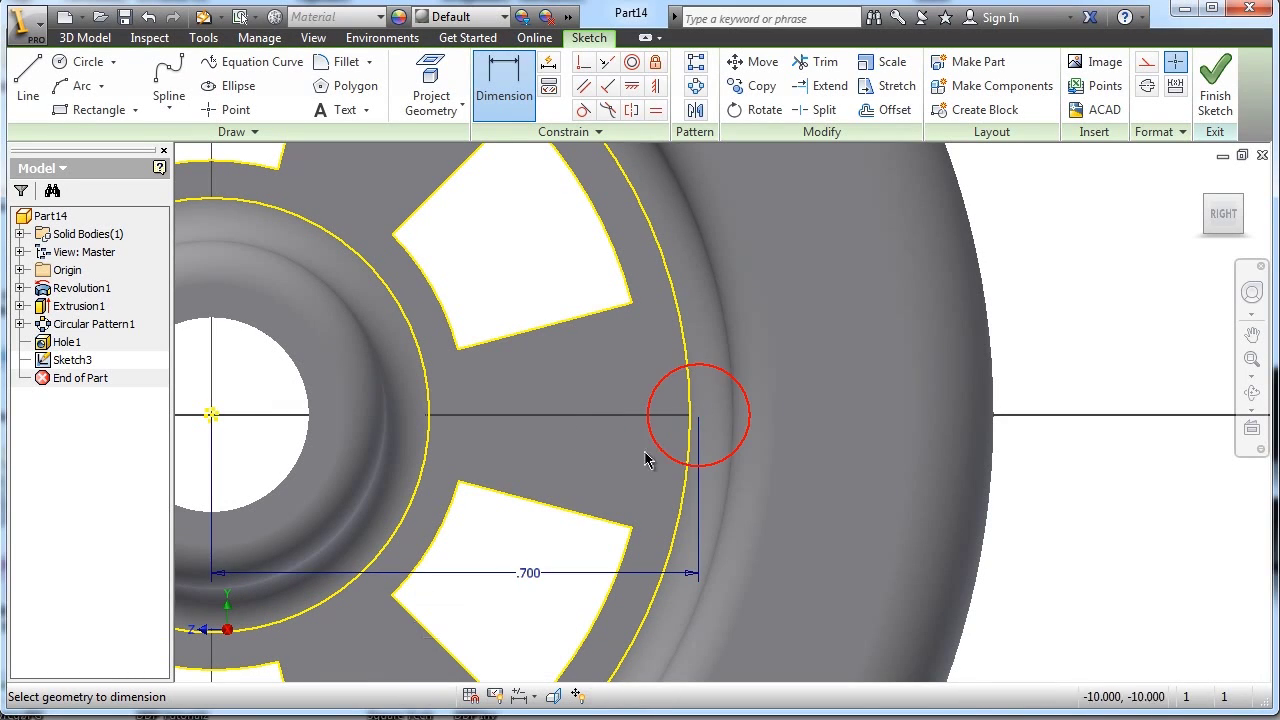
# Set the circle's diameter to .25 in and finish the sketch.
pyautogui.click(652, 448)
pyautogui.click(539, 537)
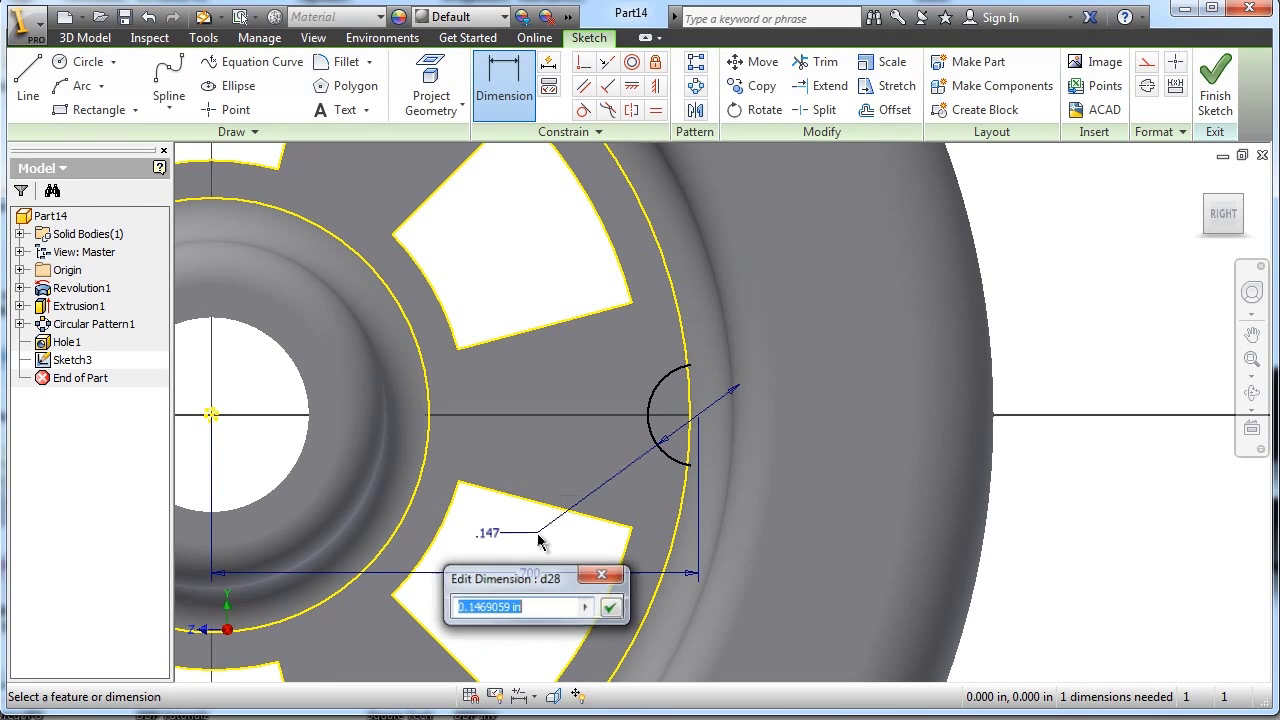
pyautogui.write('.25')
pyautogui.press('Return')
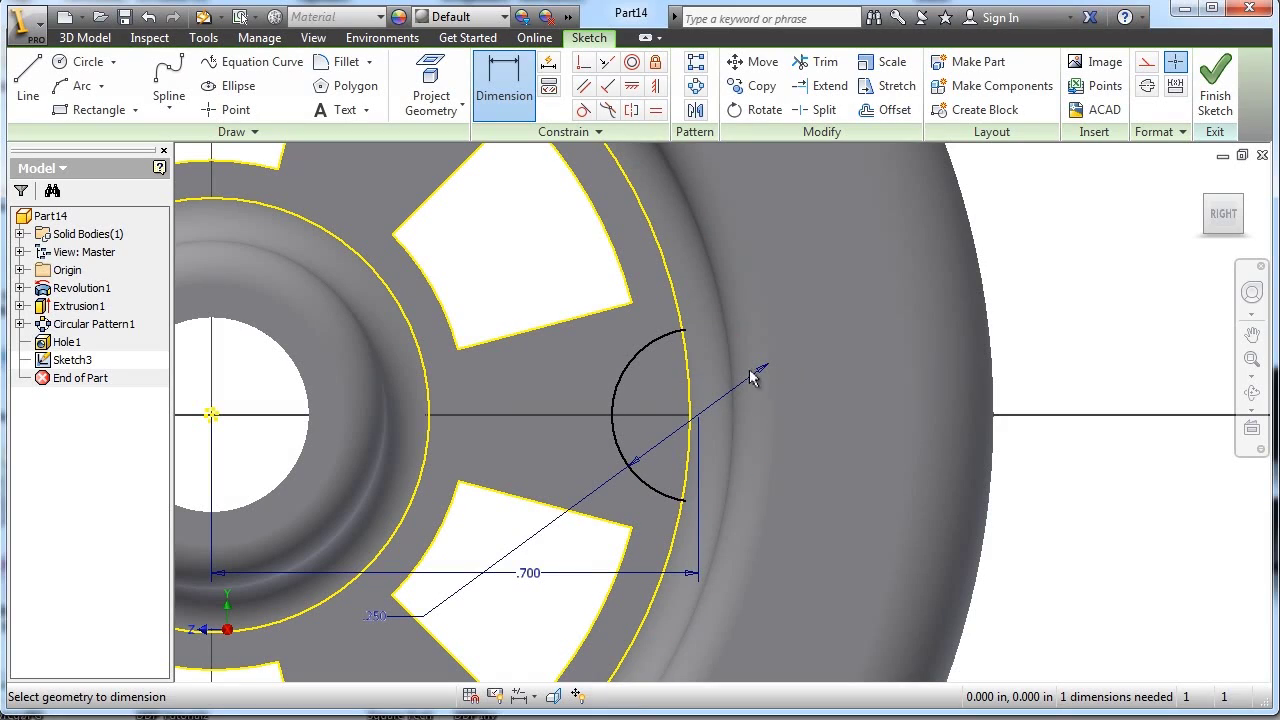
pyautogui.click(1215, 88)
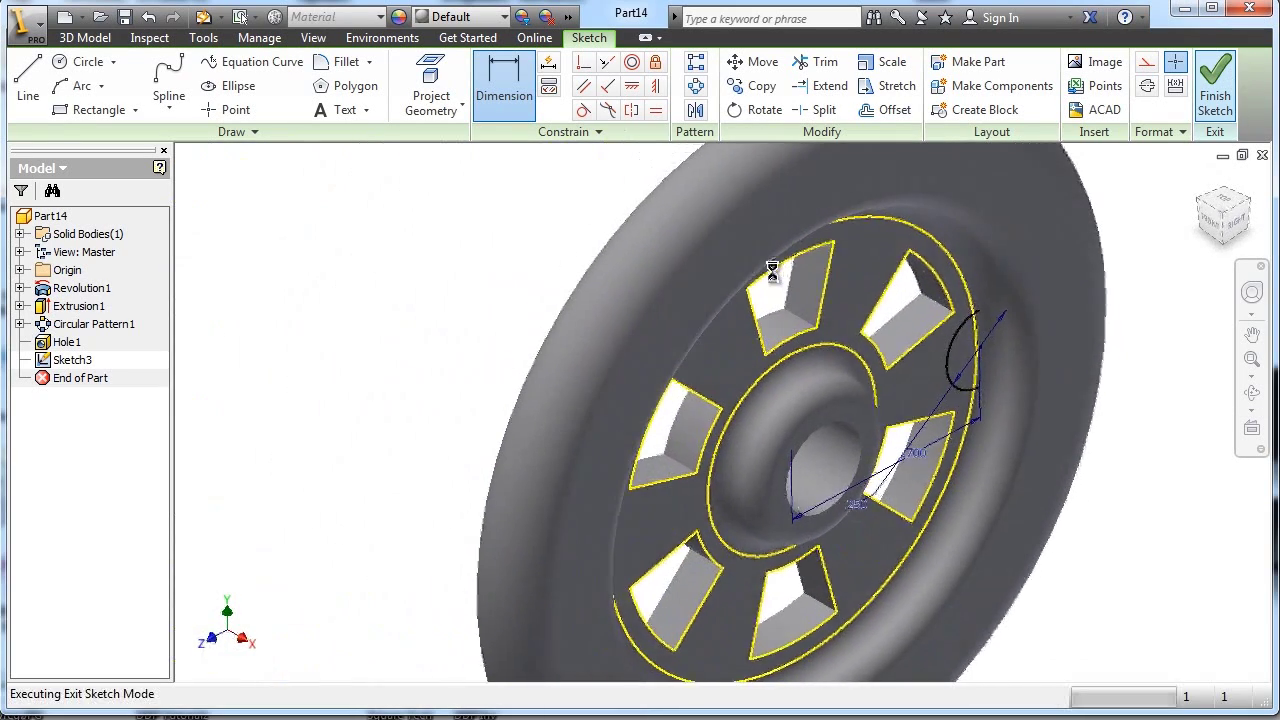
# Extrude the circle .375 in outward from the spoke face as a joined cylindrical peg.
pyautogui.click(175, 80)
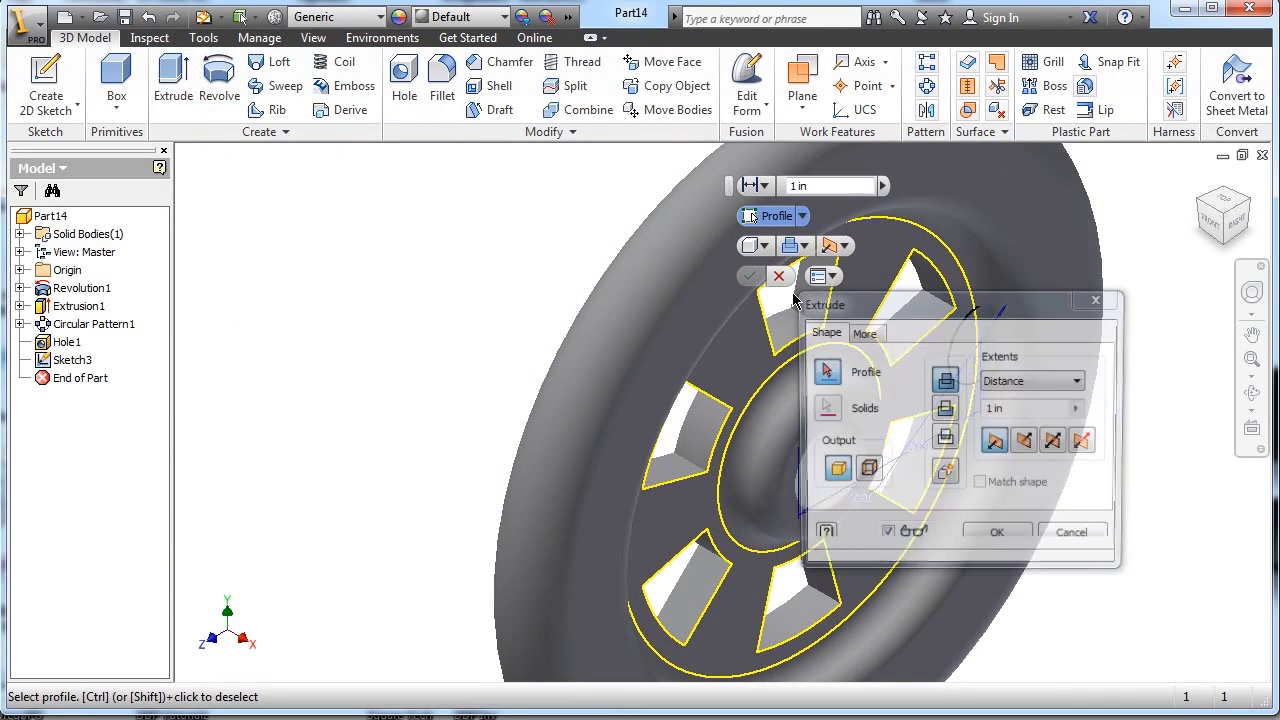
pyautogui.moveTo(1040, 302); pyautogui.dragTo(507, 228)
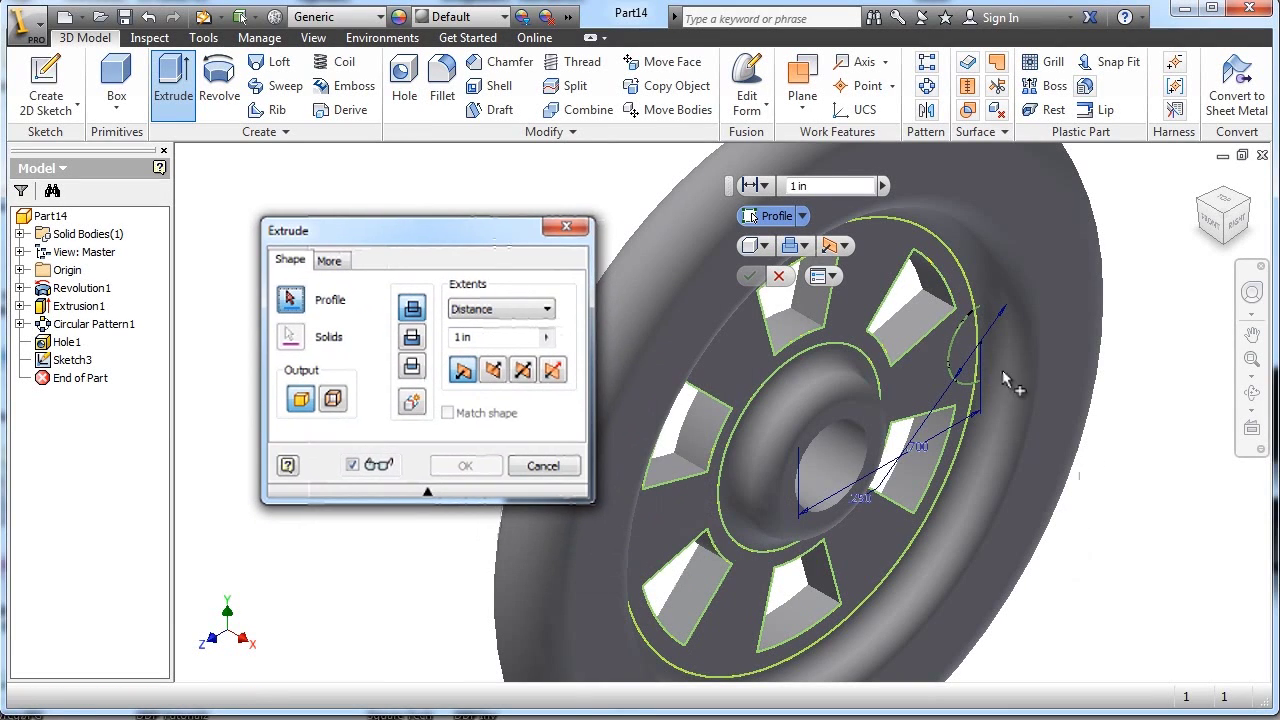
pyautogui.click(968, 360)
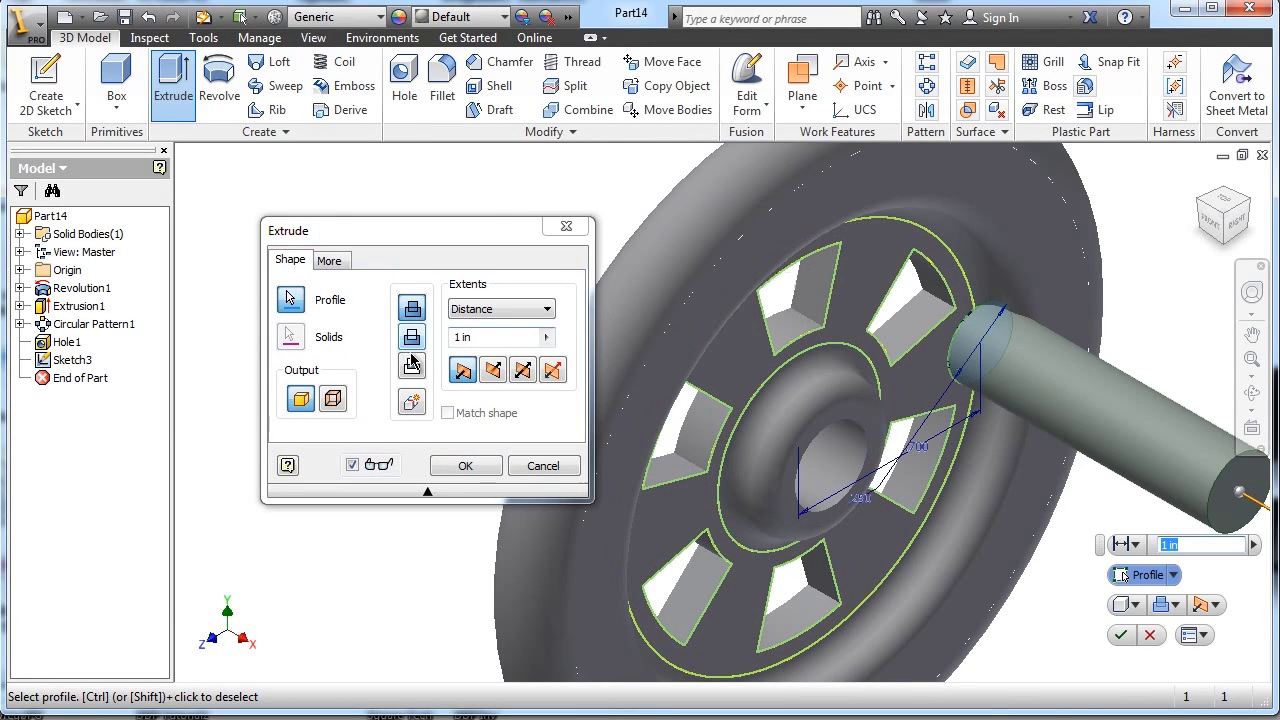
pyautogui.click(501, 336)
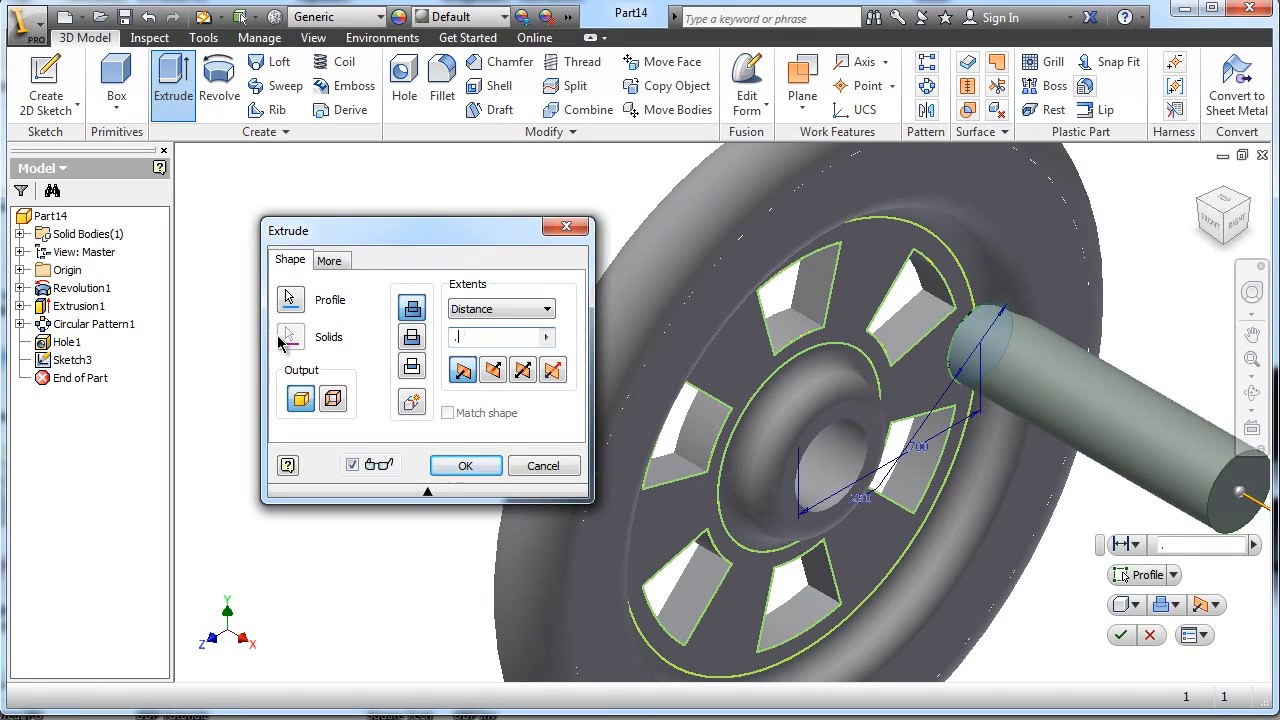
pyautogui.write('.375')
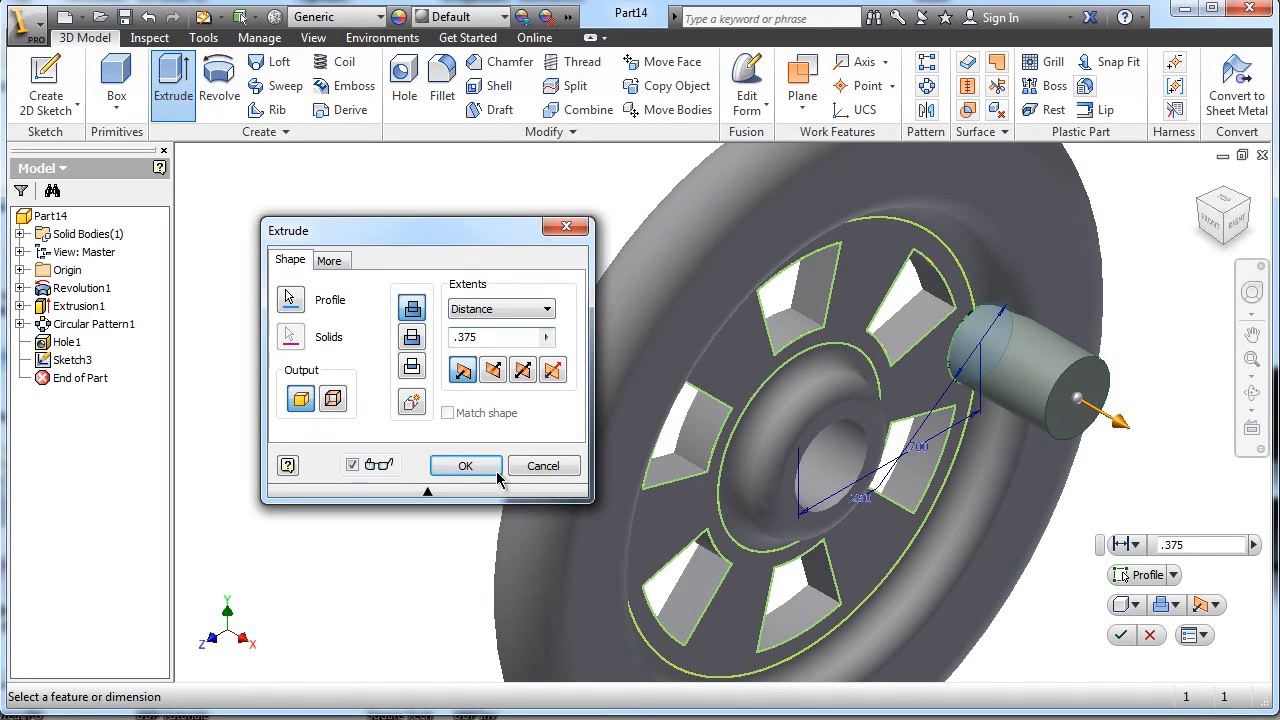
pyautogui.click(465, 465)
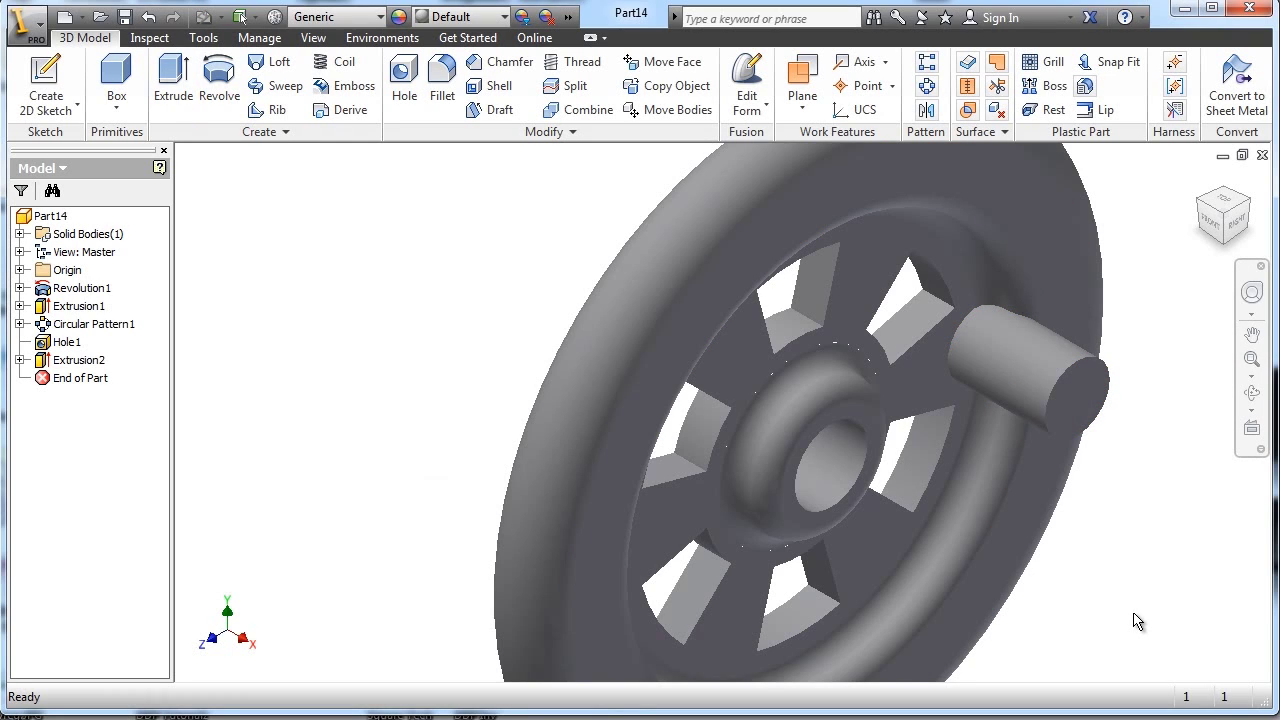
pyautogui.click(45, 85)
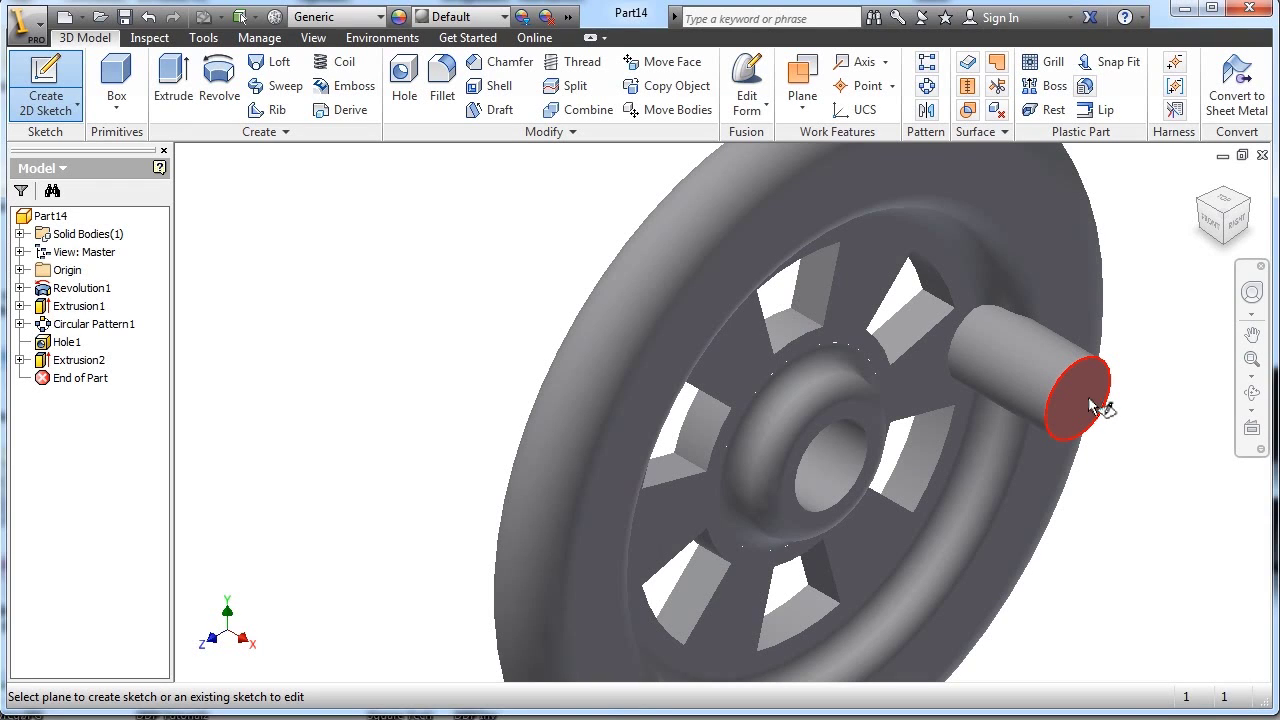
pyautogui.click(1252, 393)
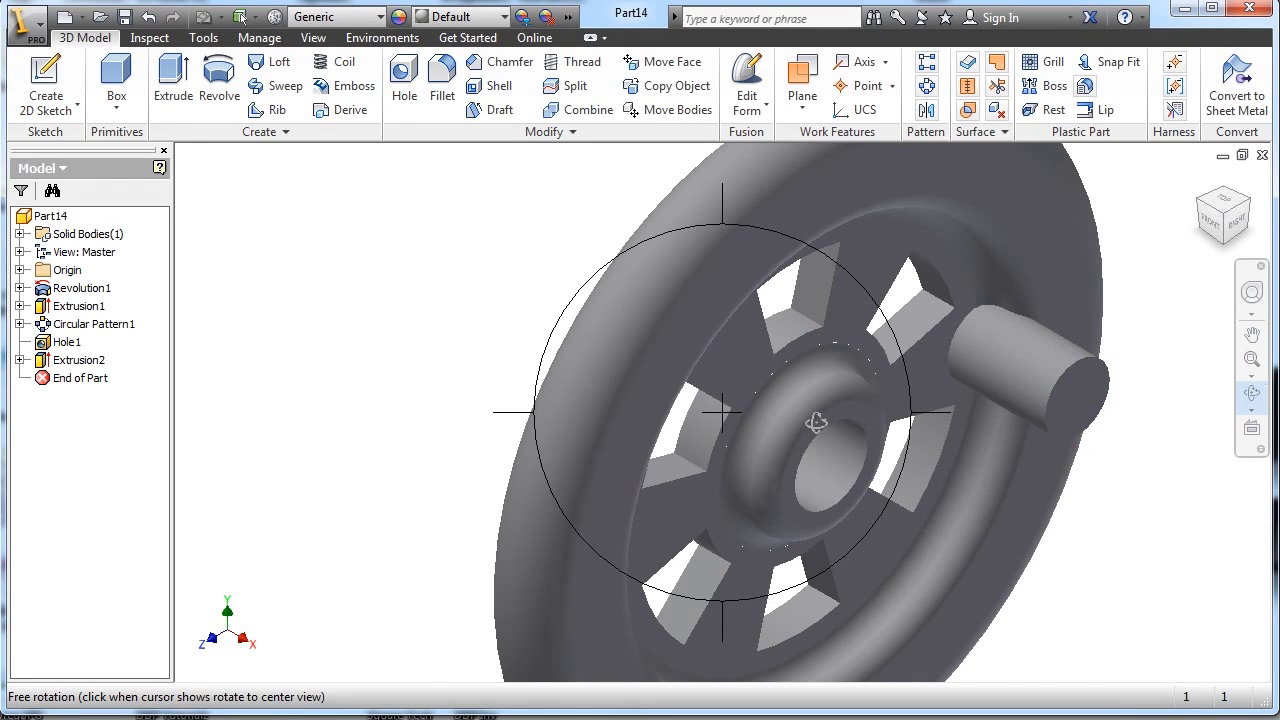
pyautogui.moveTo(814, 423); pyautogui.dragTo(766, 430)
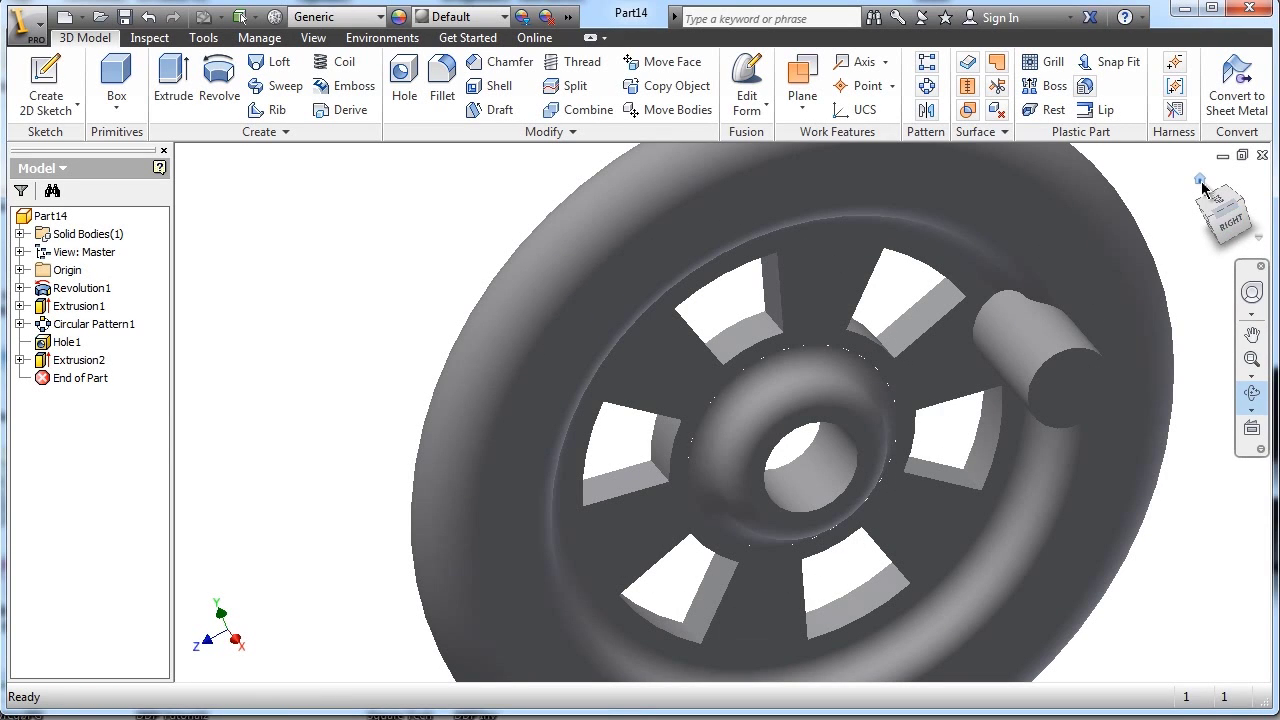
pyautogui.click(1200, 178)
pyautogui.press('F4')
pyautogui.scroll(-5, 860, 382)
pyautogui.rightClick(835, 382)
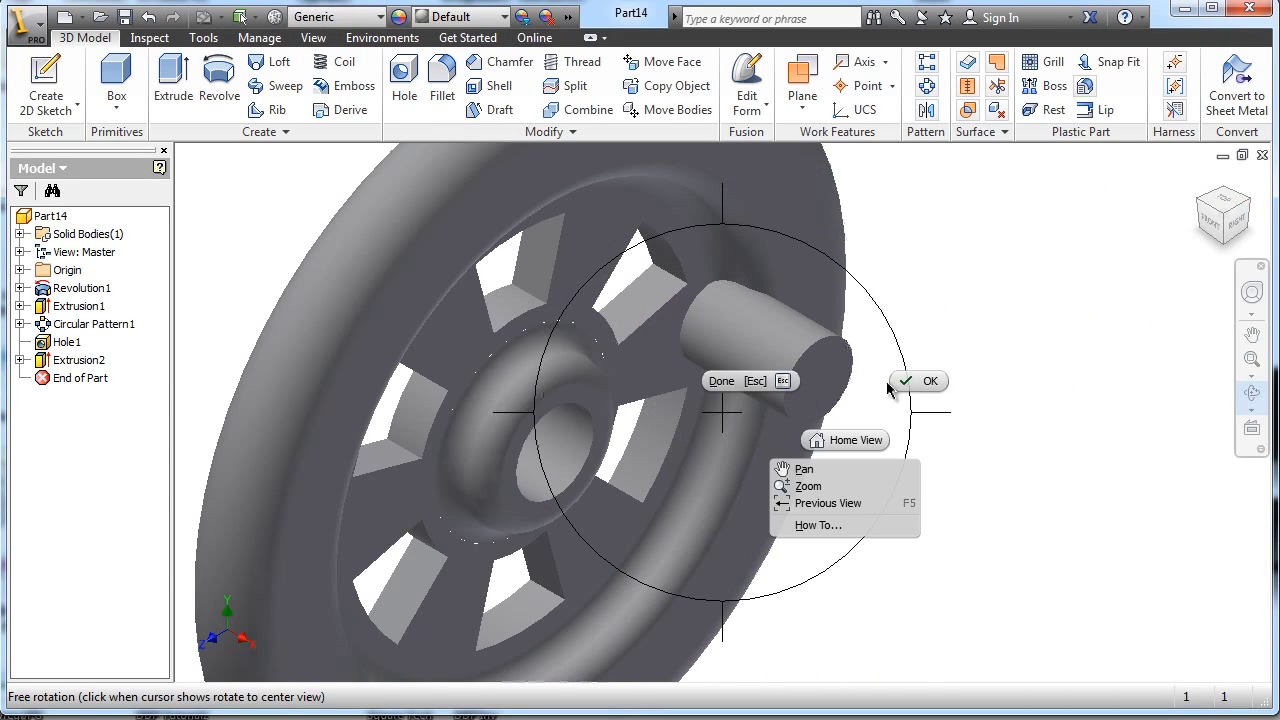
pyautogui.click(931, 380)
# On the peg's end face, sketch a circle about 0.125 in in diameter concentric with the peg.
pyautogui.press('s')
pyautogui.click(829, 388)
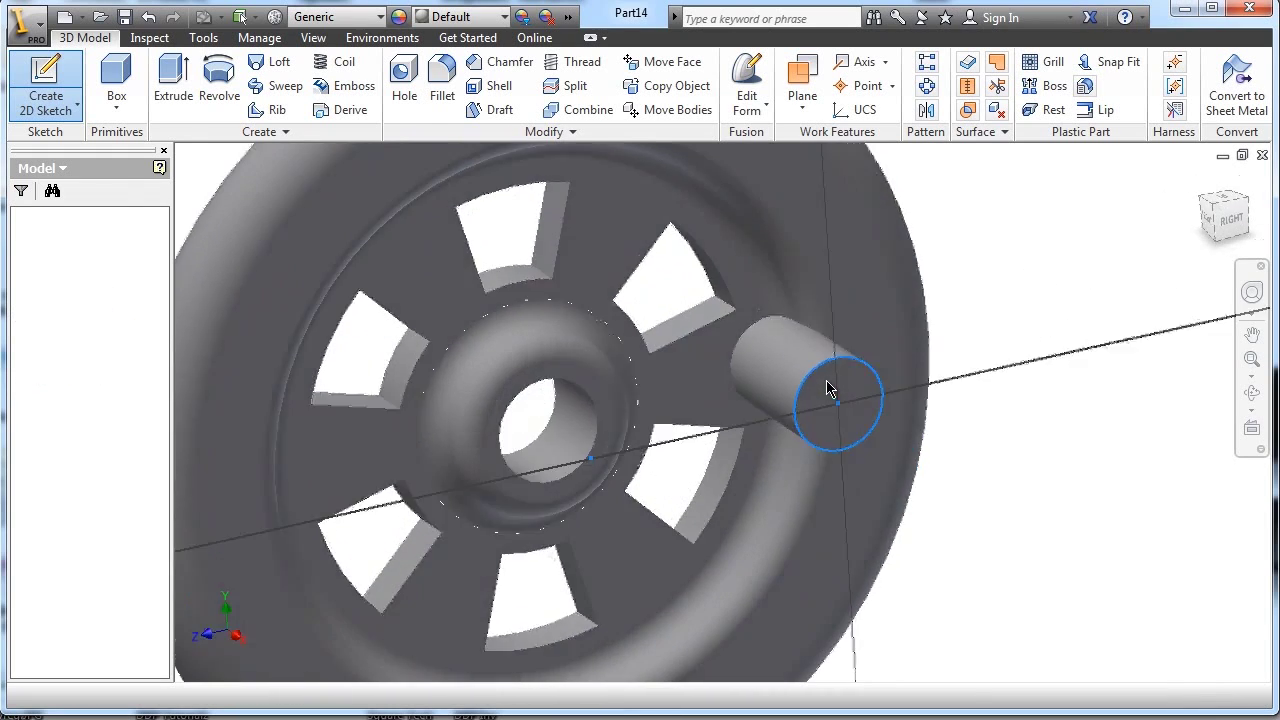
pyautogui.click(106, 67)
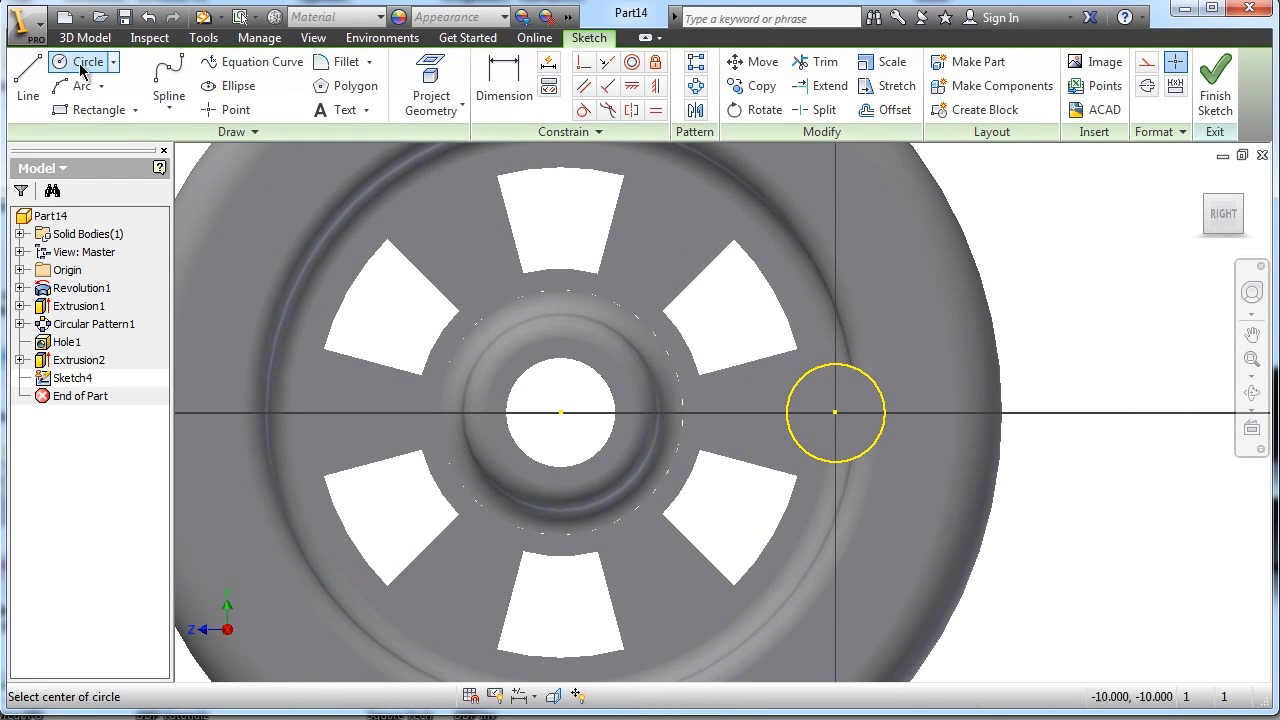
pyautogui.click(835, 413)
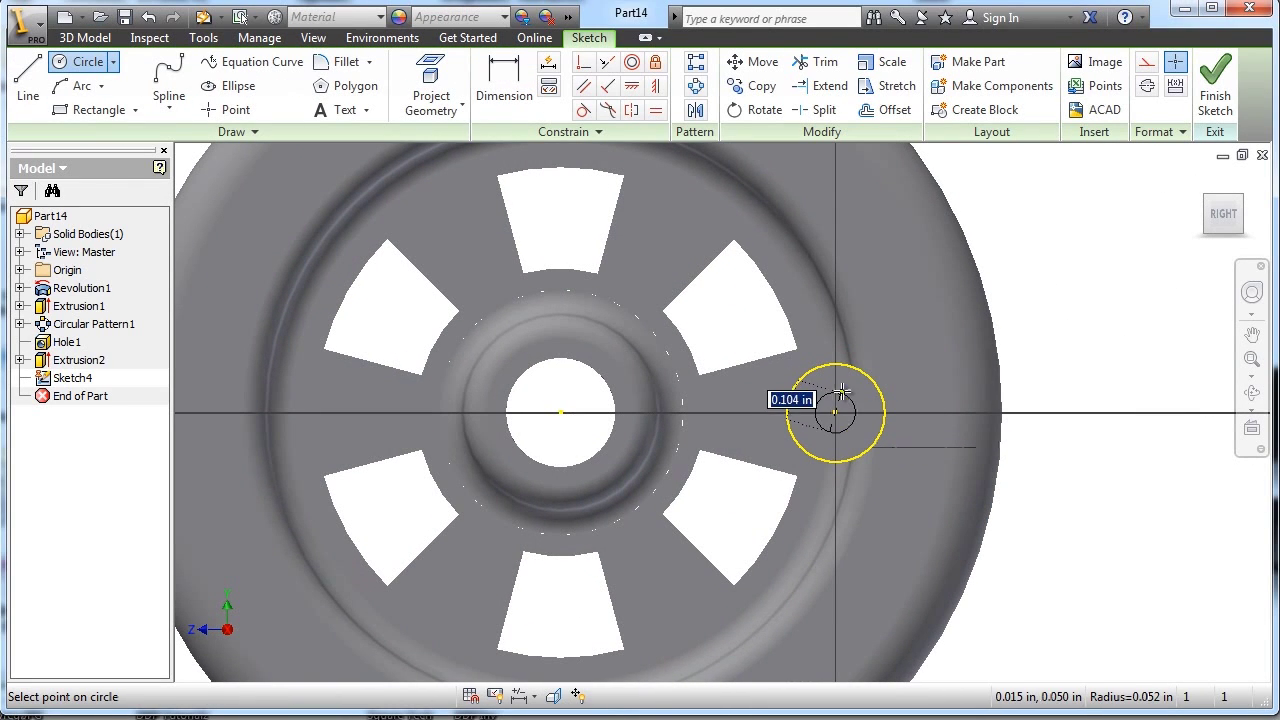
pyautogui.click(863, 411)
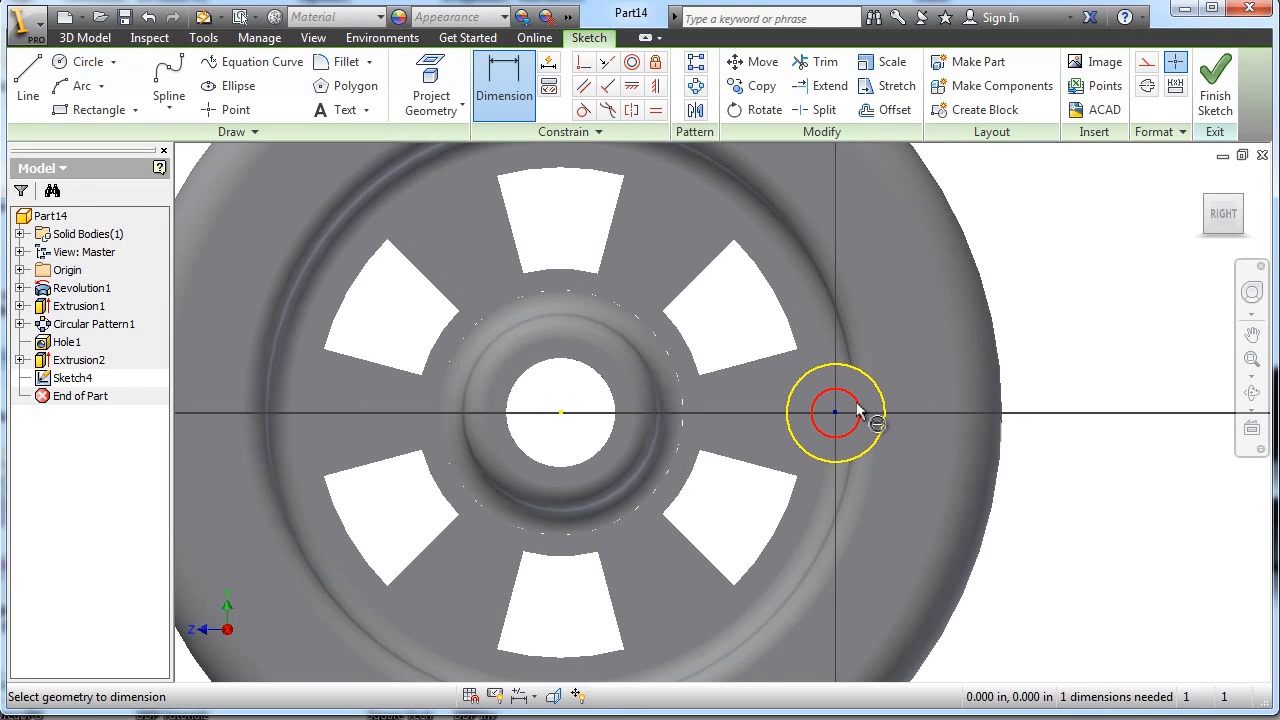
# Dimension the small circle's diameter as .125 in and finish the sketch.
pyautogui.click(862, 411)
pyautogui.click(1065, 292)
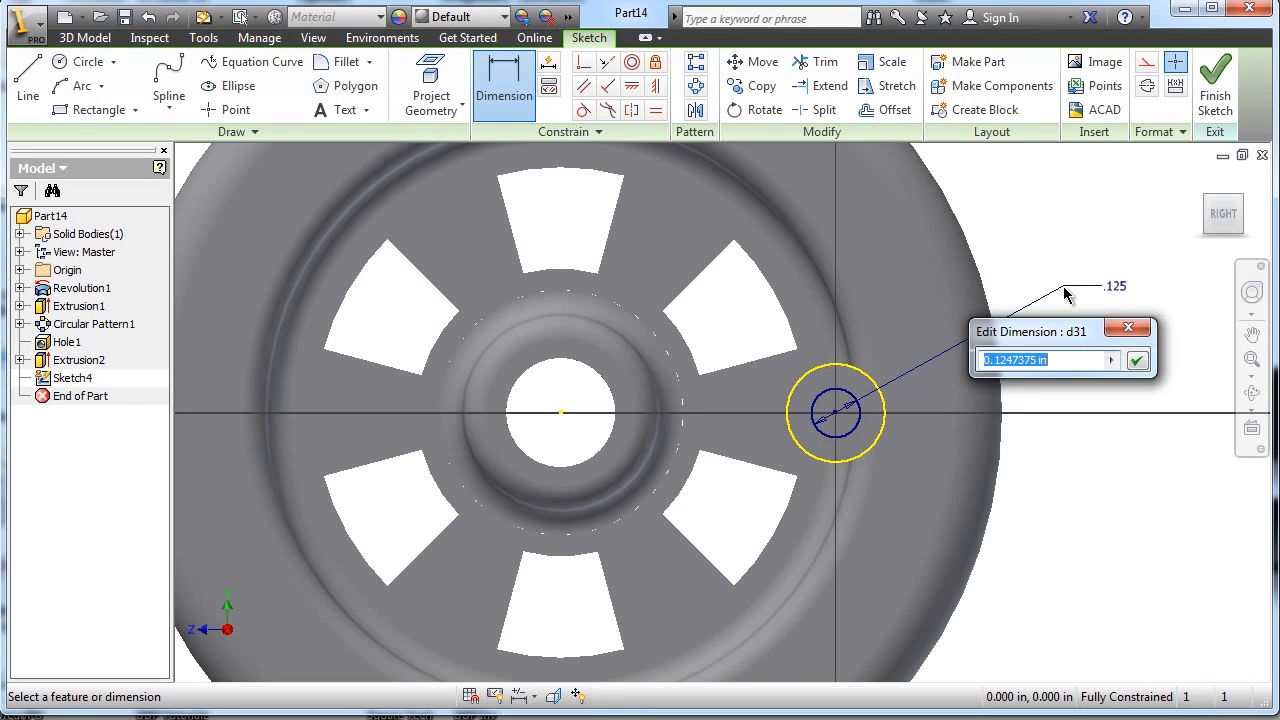
pyautogui.write('.125')
pyautogui.press('Return')
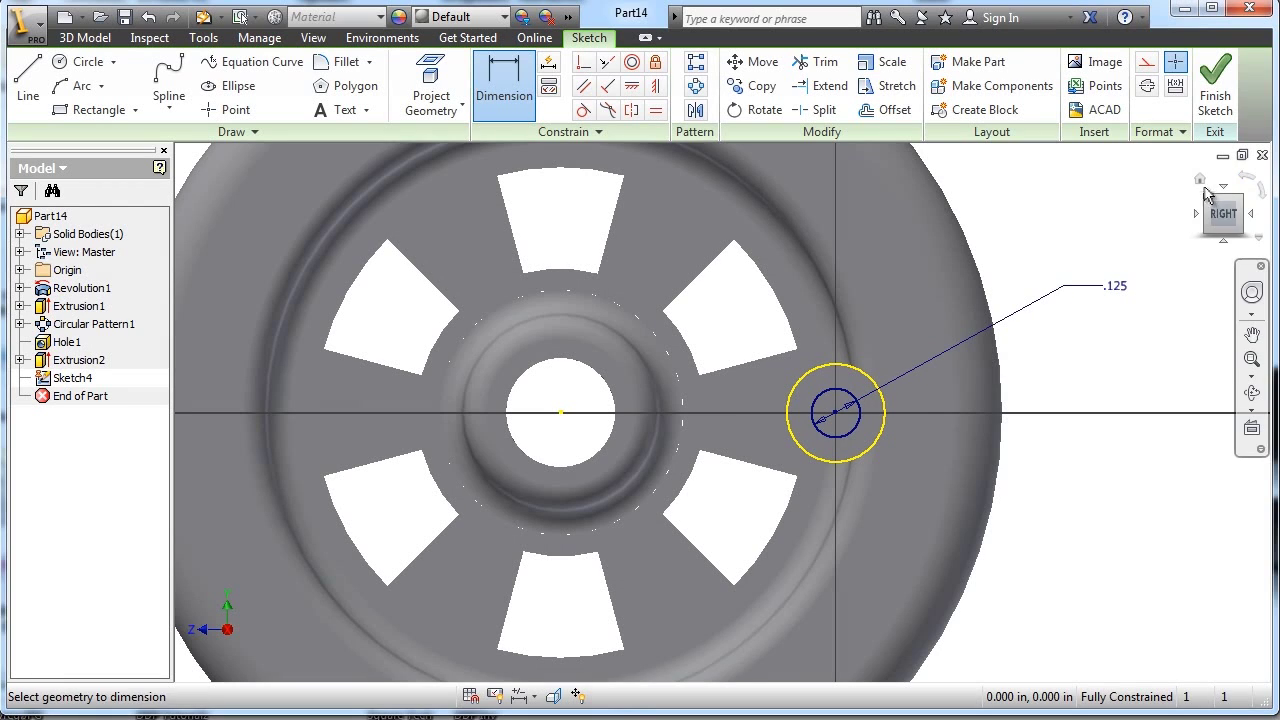
pyautogui.click(1213, 96)
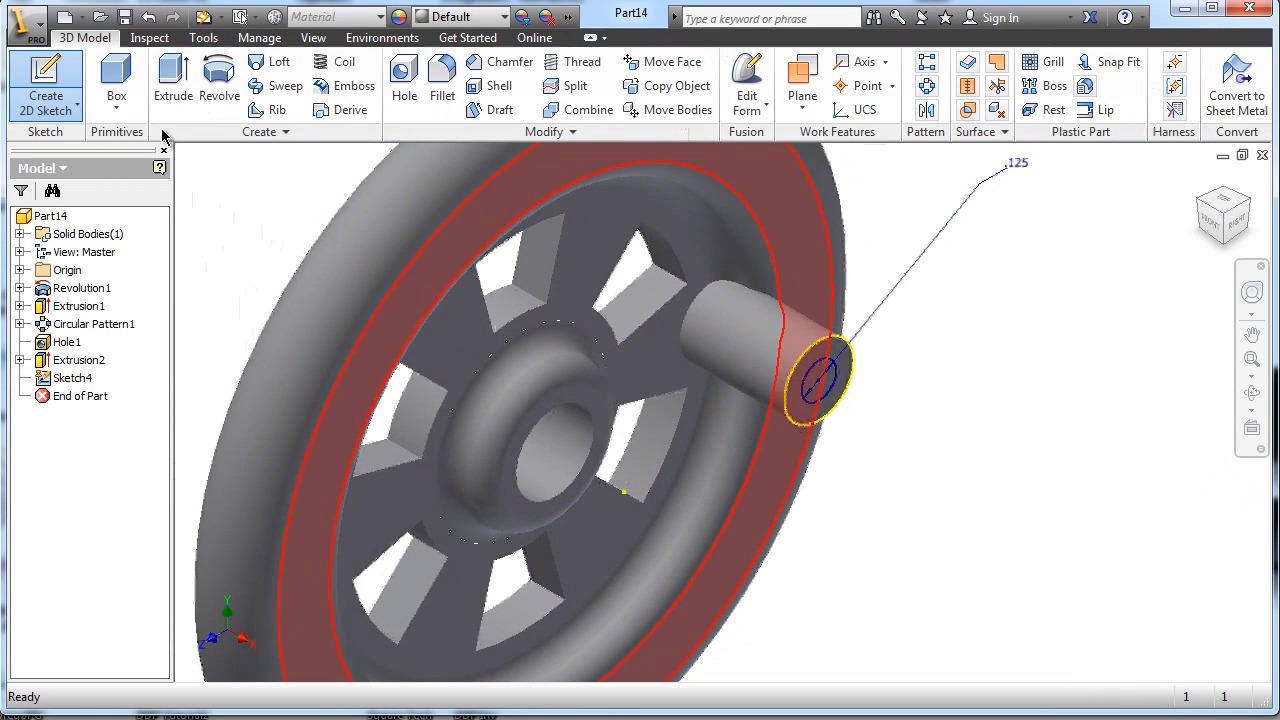
# Cut the ring around the small circle .12 in deep into the peg, leaving a narrower pin at its end.
pyautogui.click(180, 96)
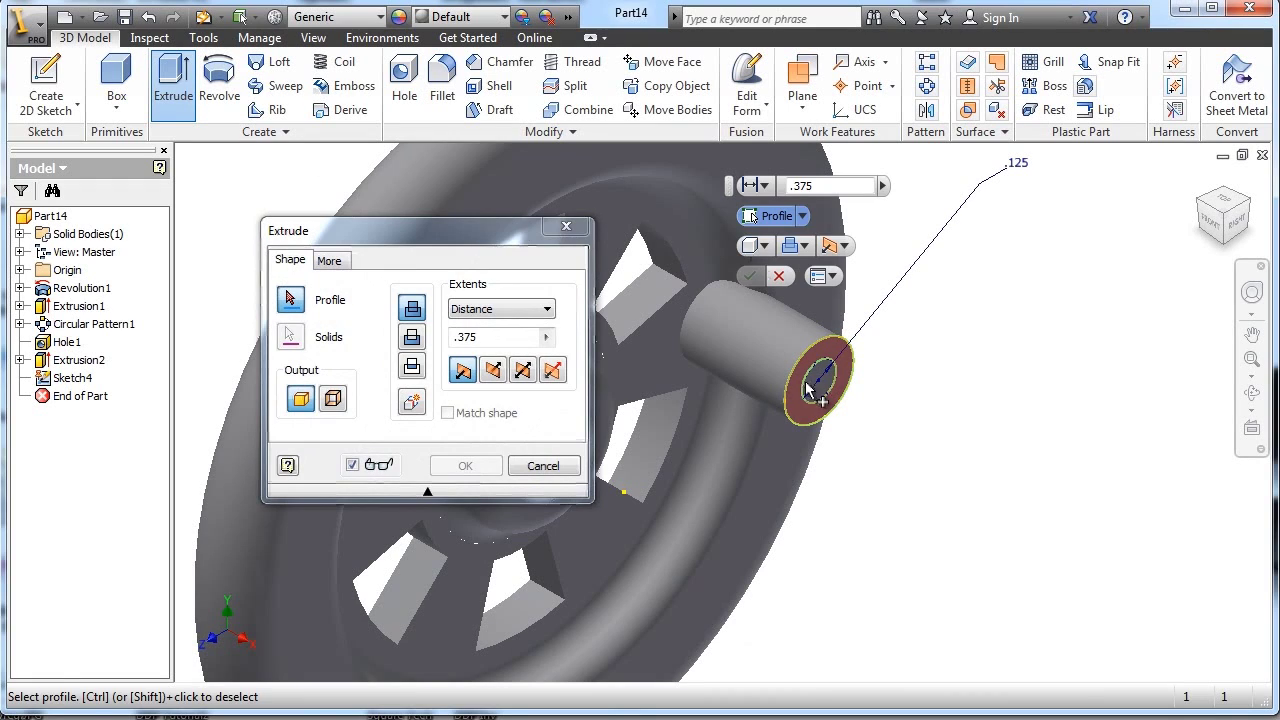
pyautogui.click(835, 352)
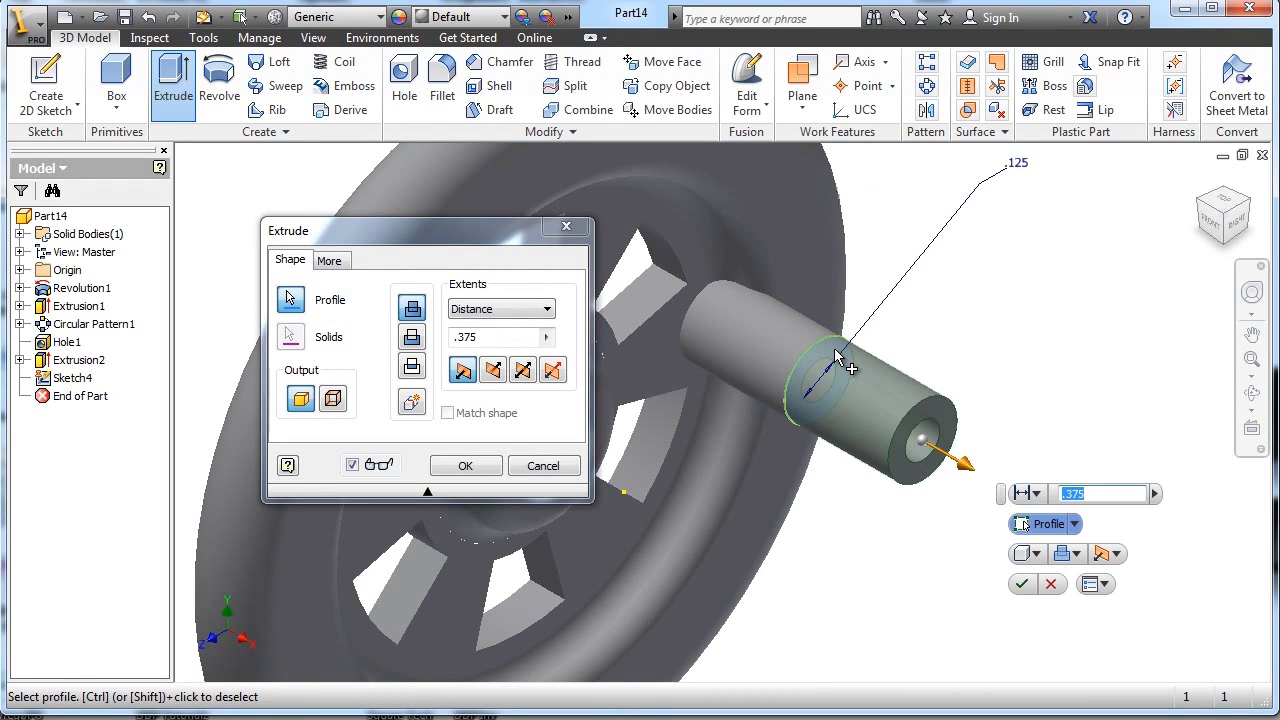
pyautogui.click(412, 339)
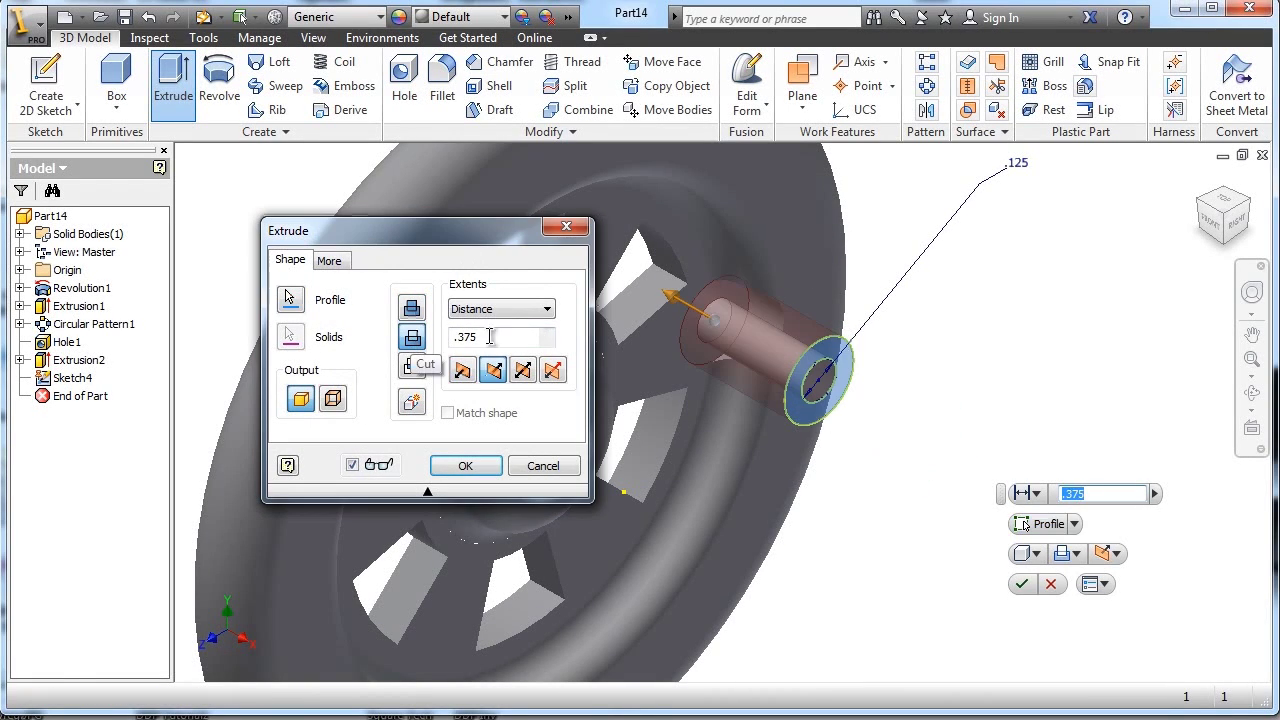
pyautogui.click(455, 338)
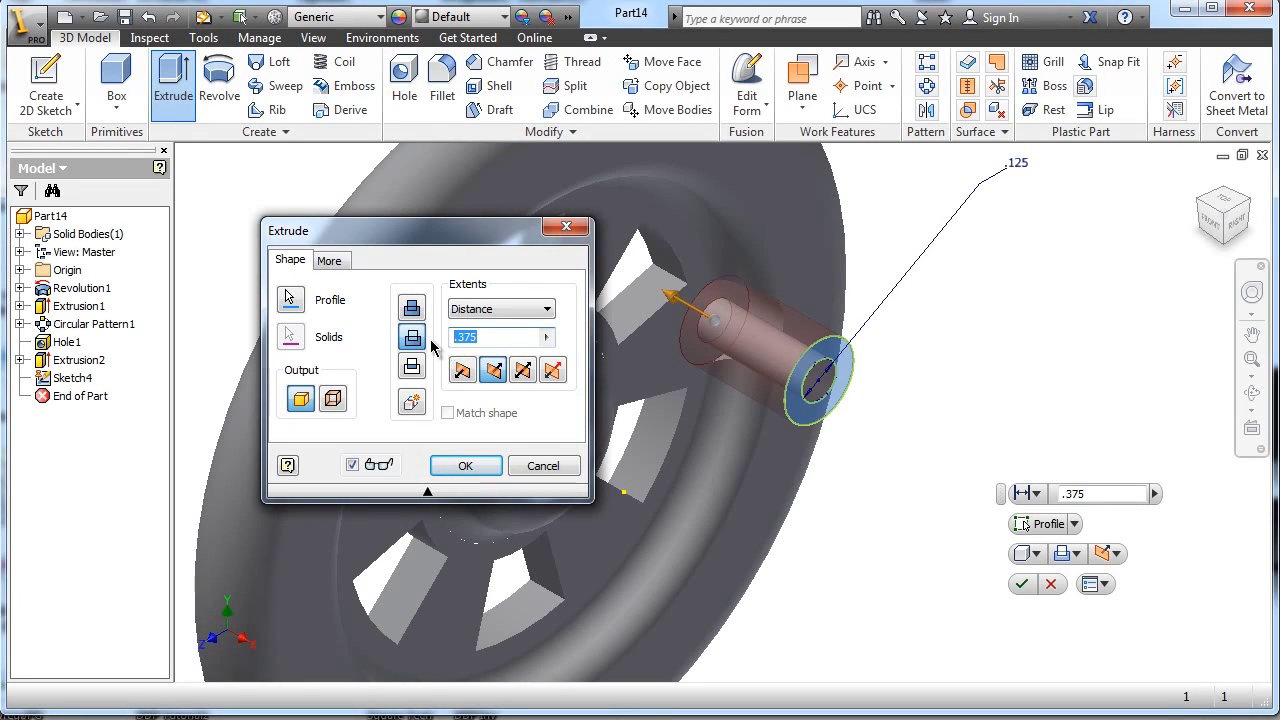
pyautogui.write('.12')
pyautogui.click(466, 466)
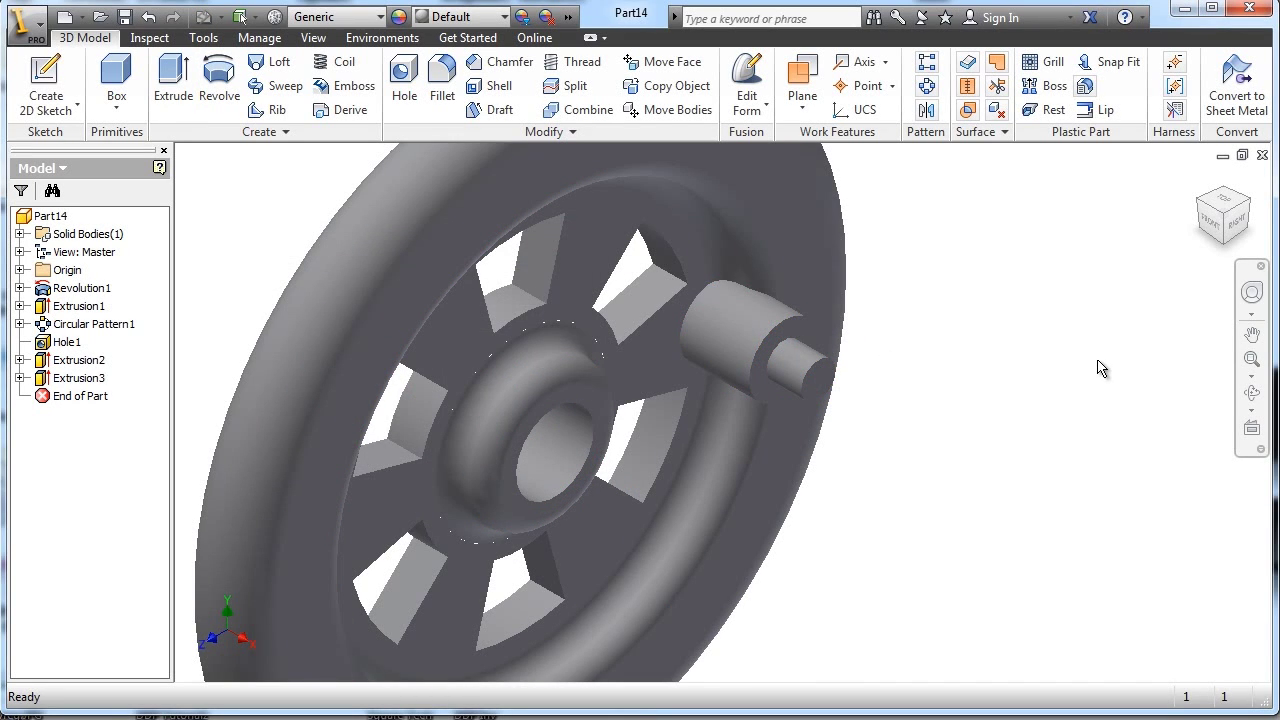
# Start a hole with Concentric placement on the end face of the narrow pin.
pyautogui.click(405, 80)
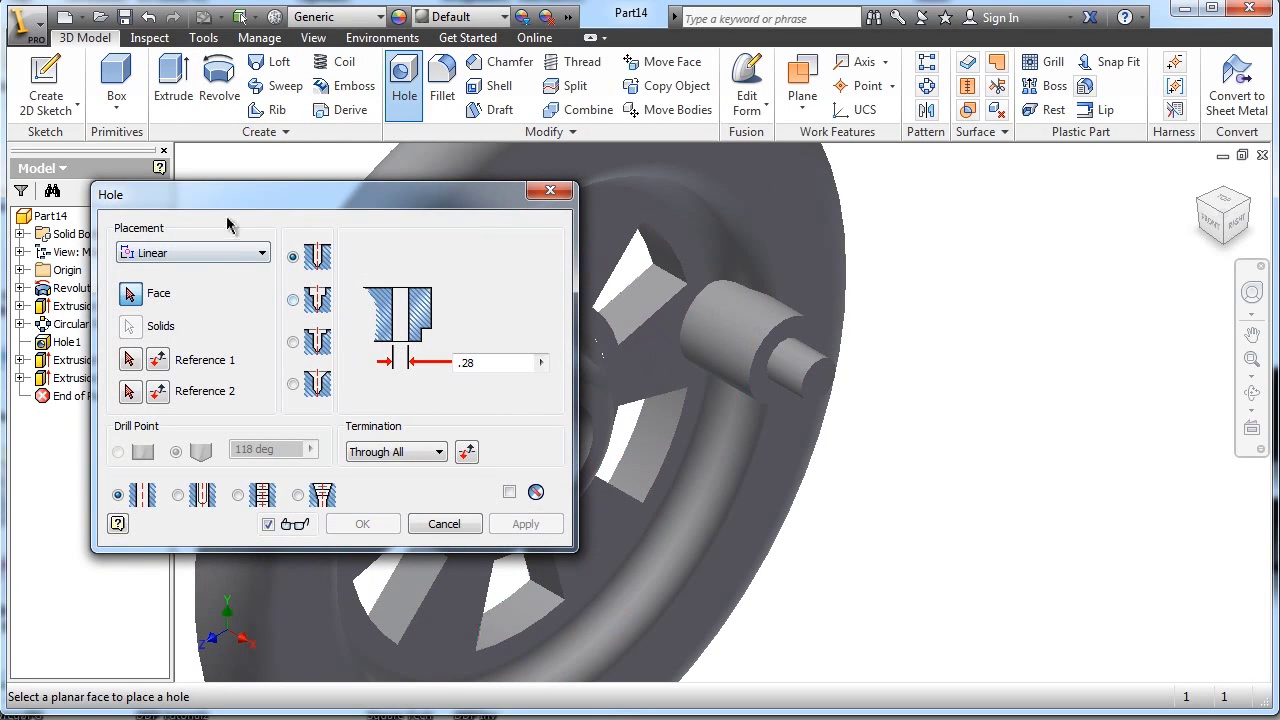
pyautogui.click(231, 253)
pyautogui.click(229, 304)
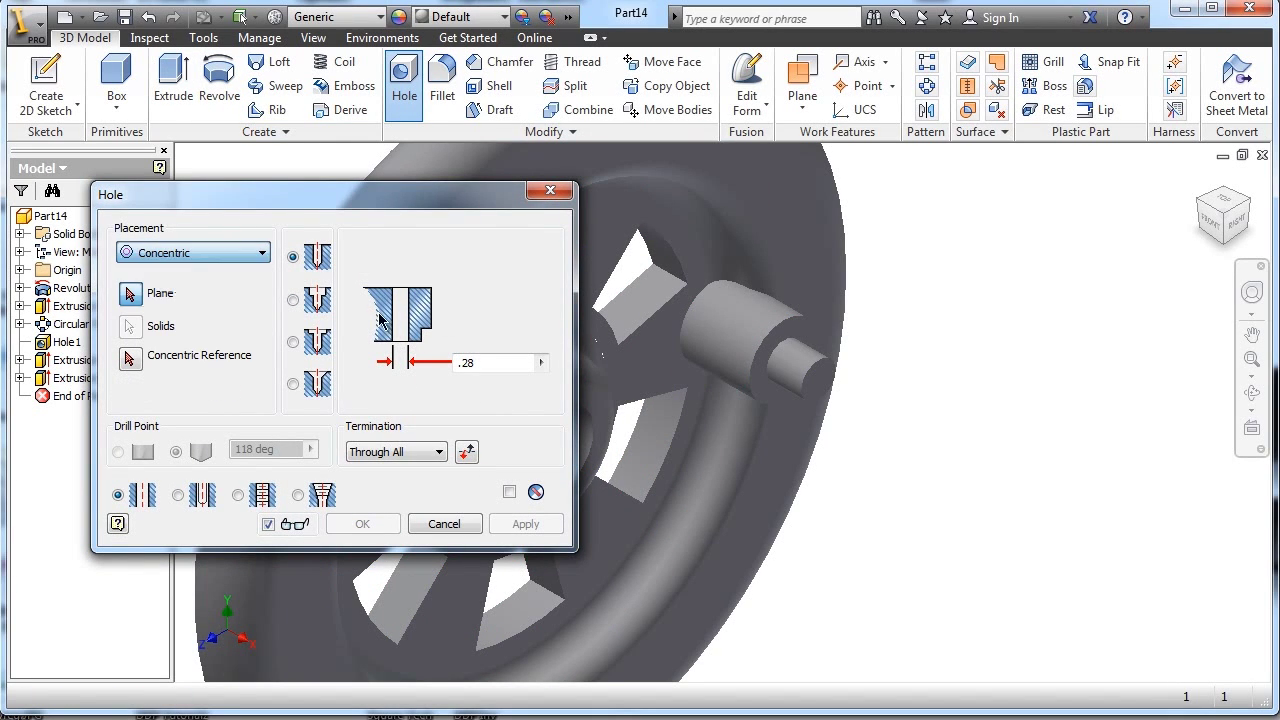
pyautogui.click(820, 374)
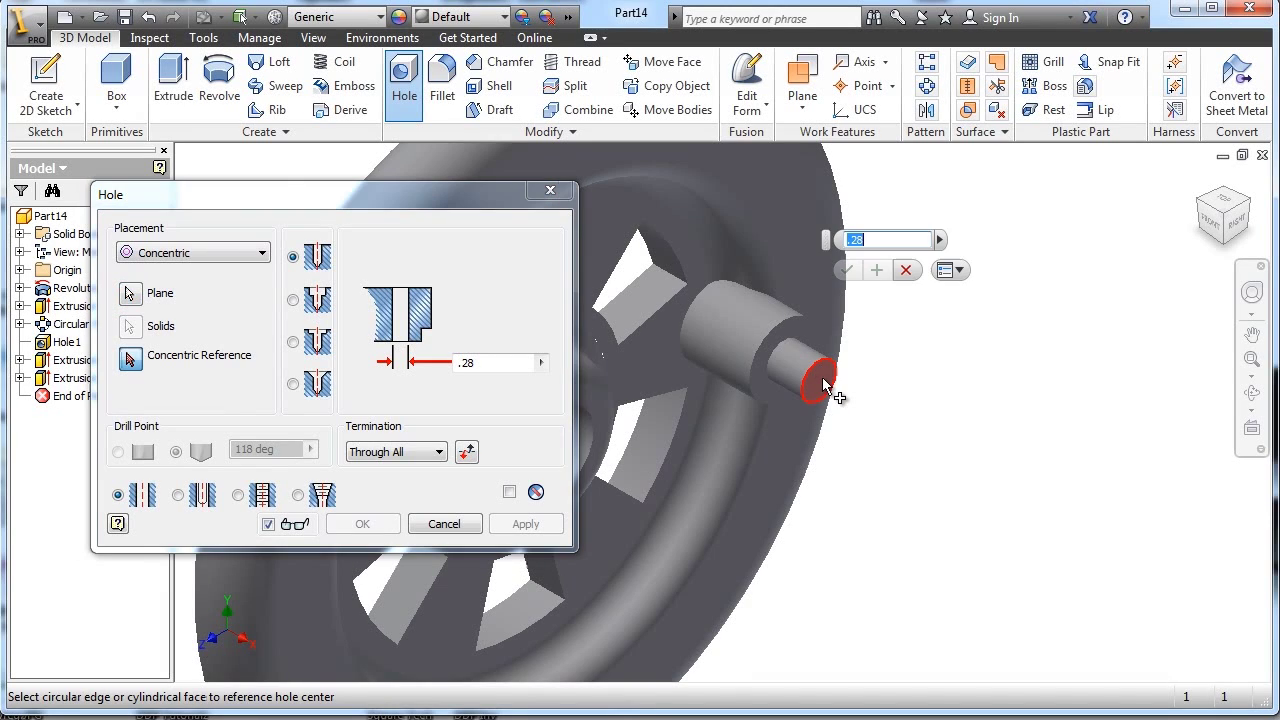
pyautogui.scroll(2, 817, 366)
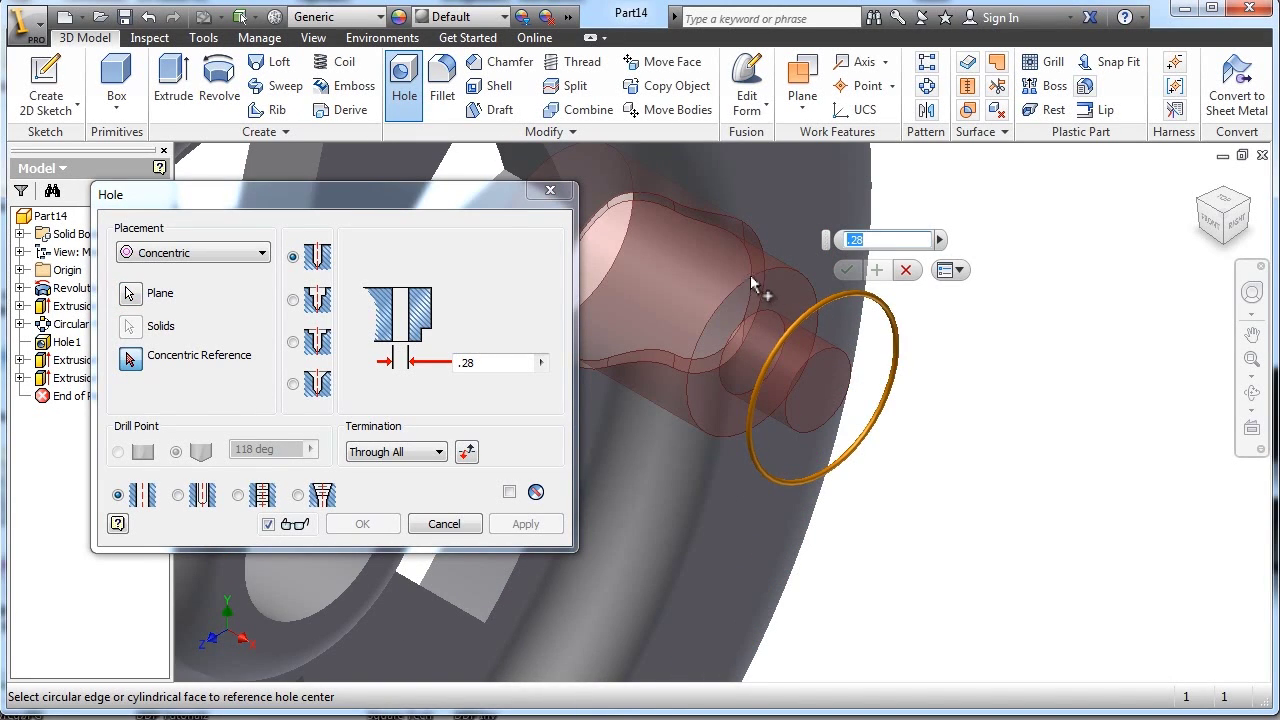
# Set the hole's diameter to .0625 in and its termination to Distance with a depth of .25 in.
pyautogui.click(508, 363)
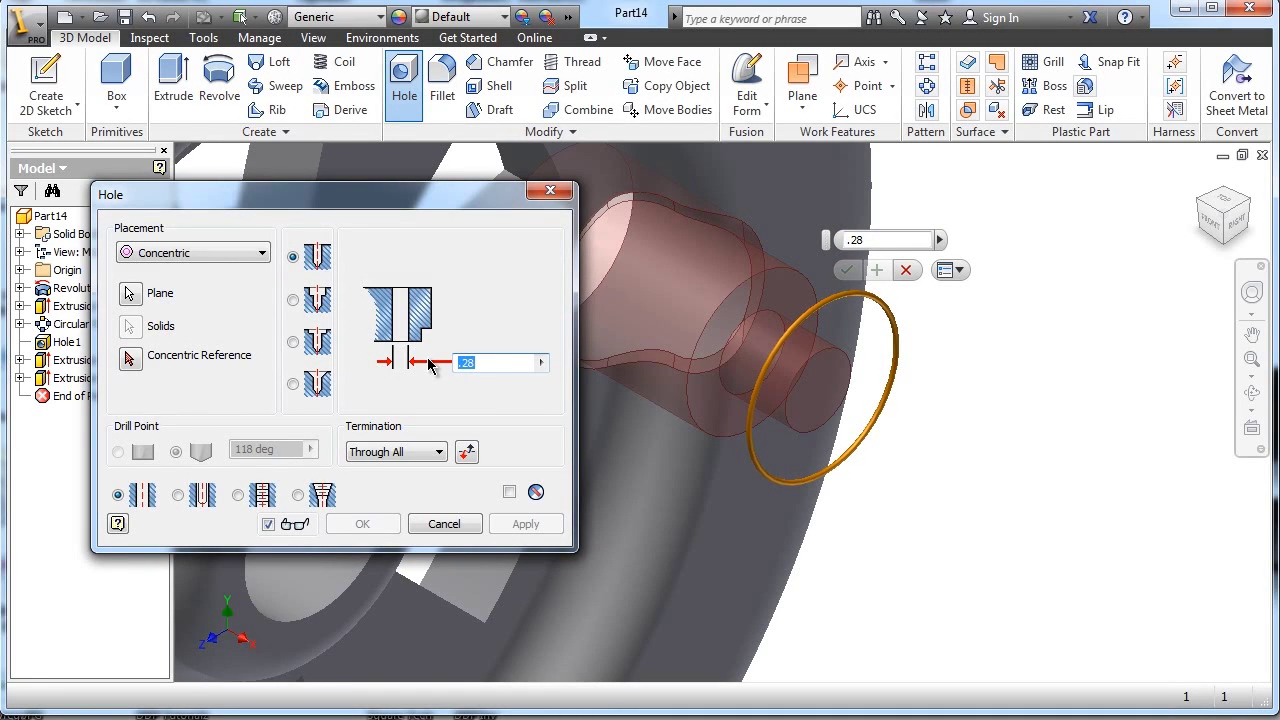
pyautogui.write('.9625')
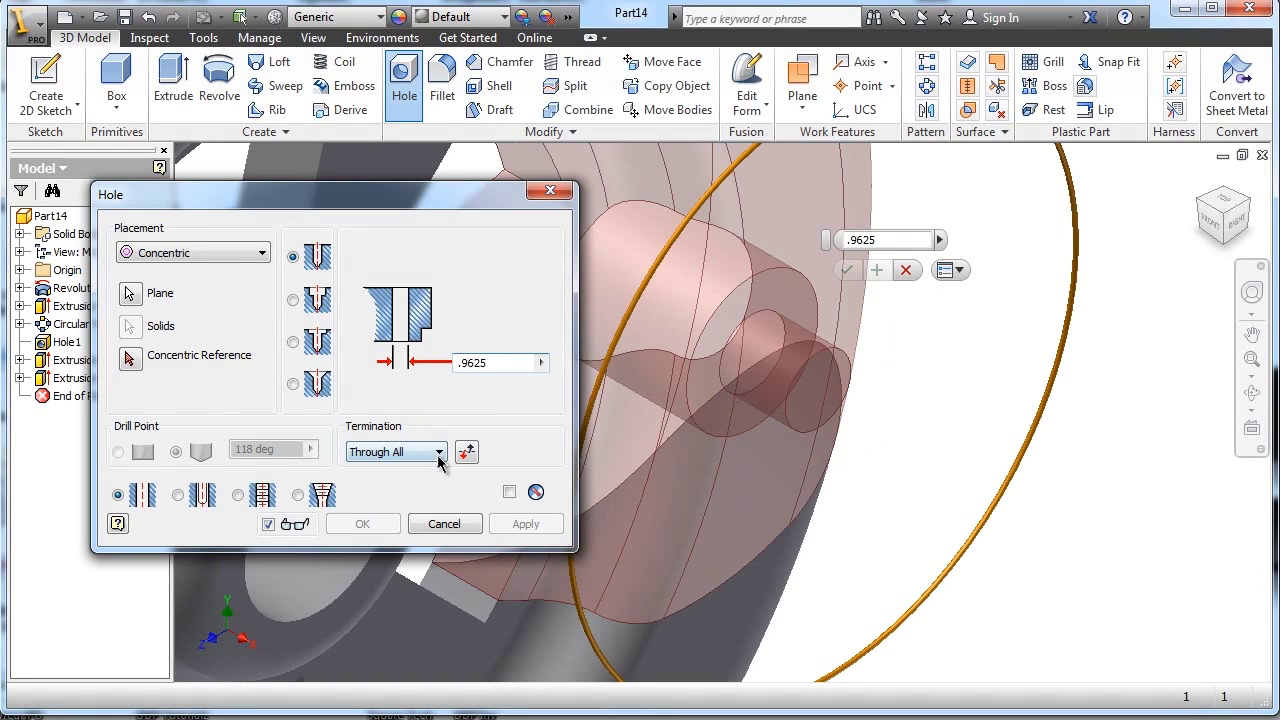
pyautogui.click(438, 452)
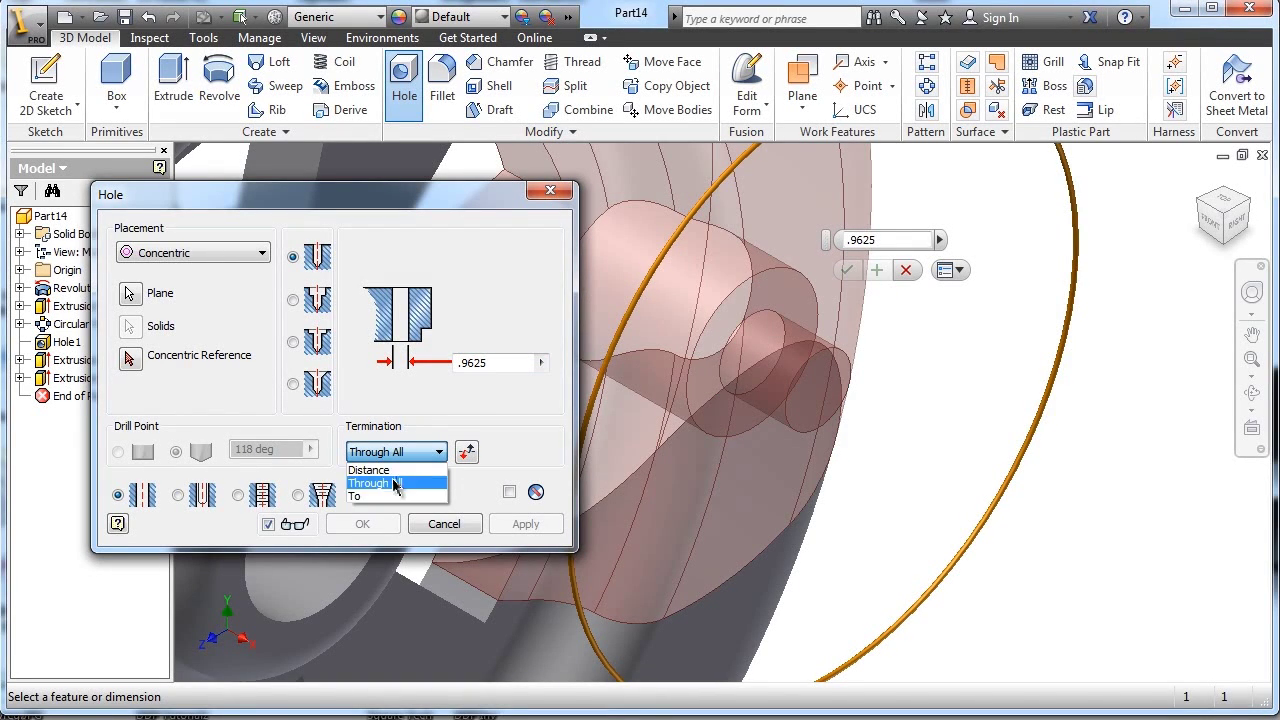
pyautogui.click(370, 469)
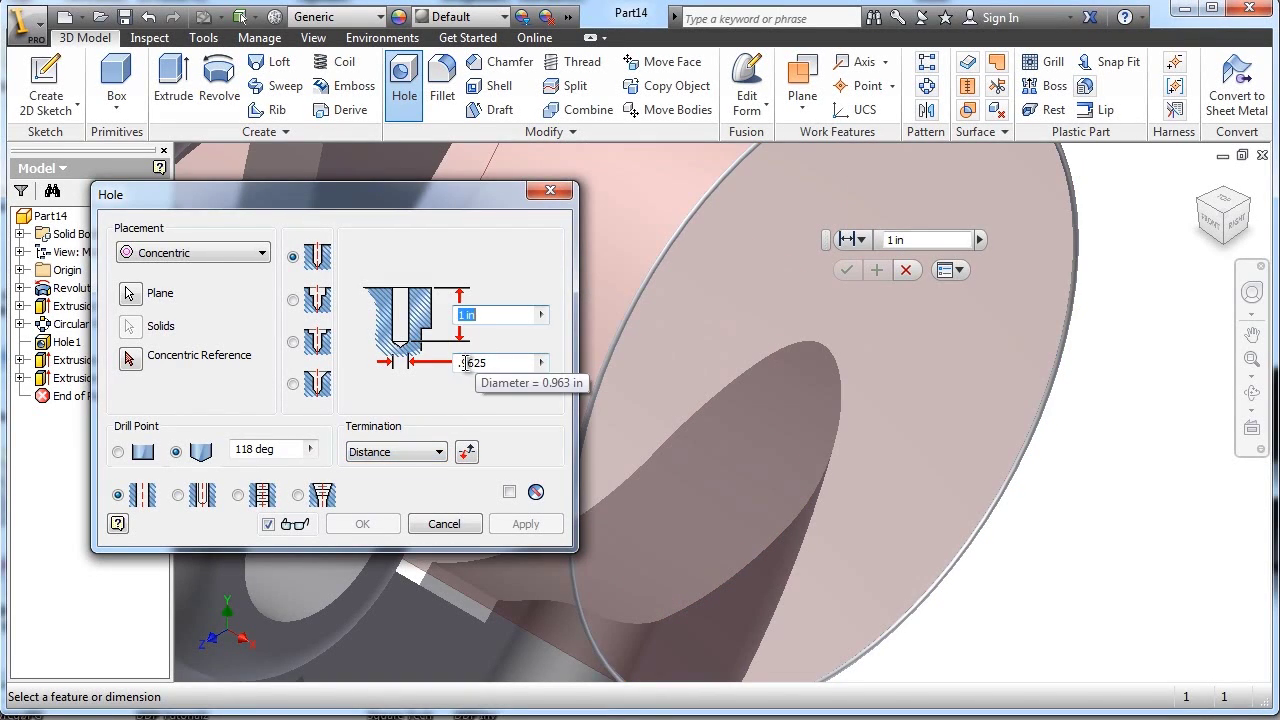
pyautogui.click(466, 363)
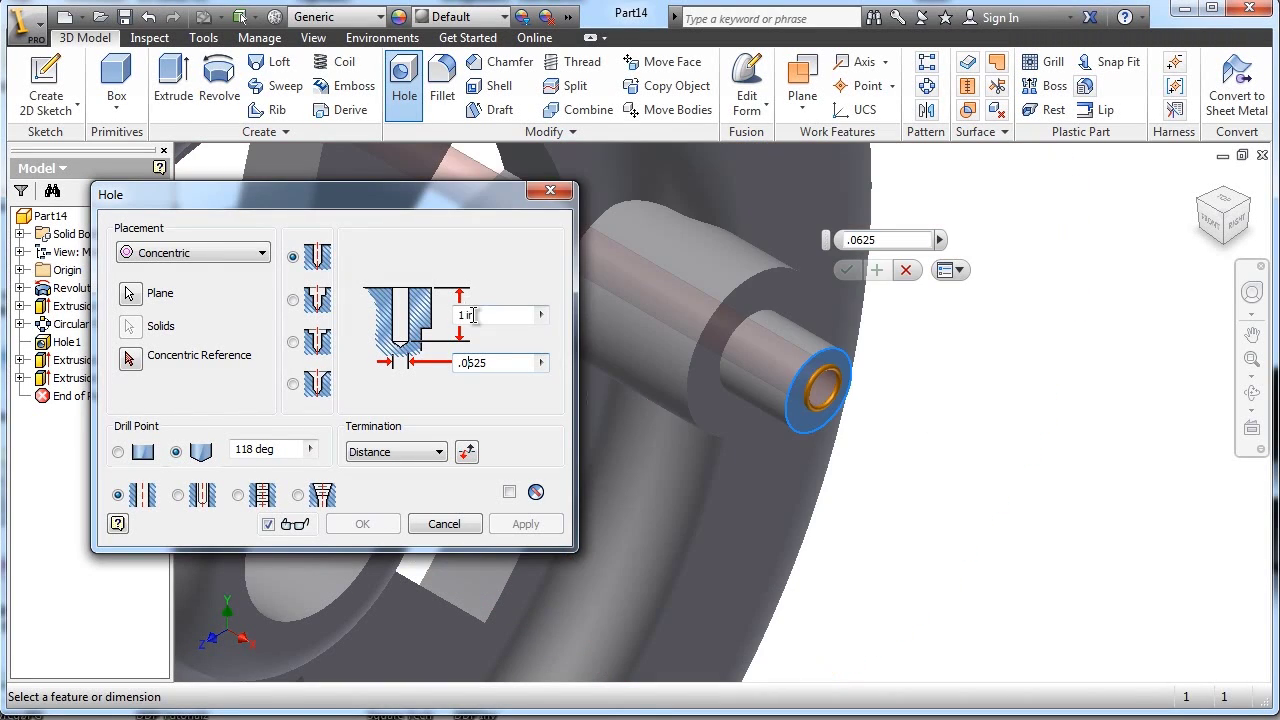
pyautogui.click(476, 315)
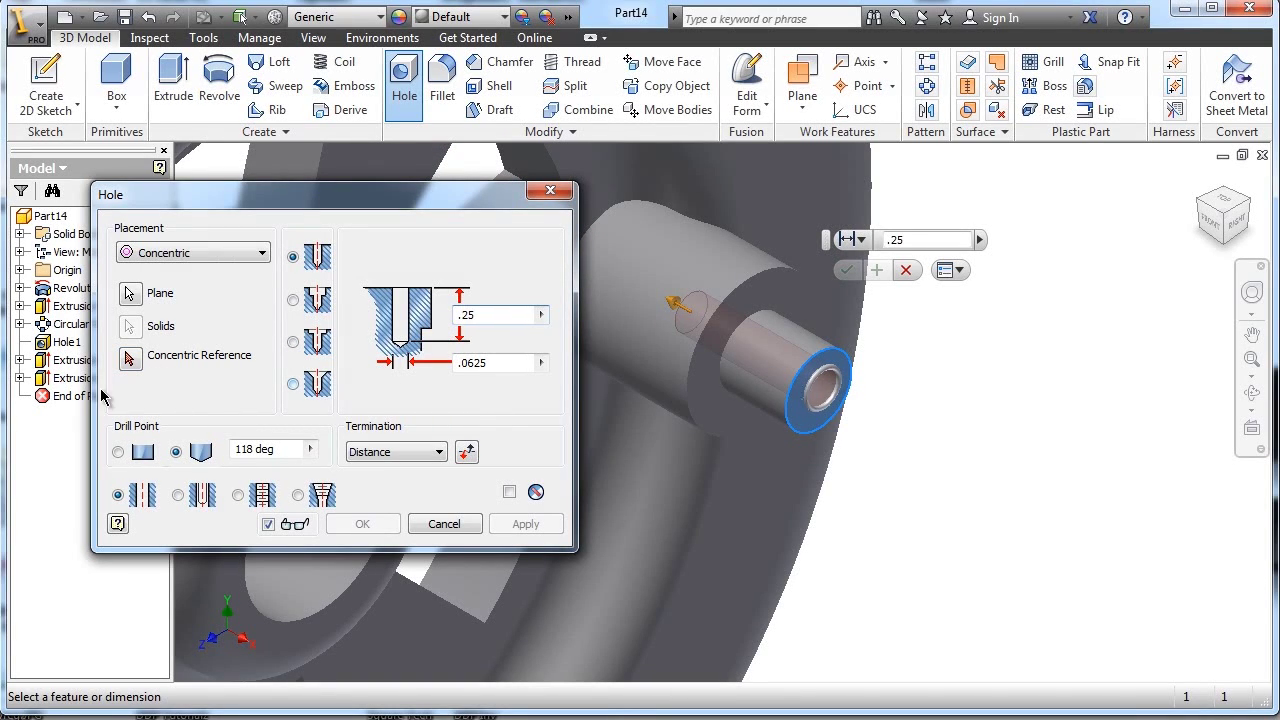
# Use the narrow pin's circular edge as the hole's concentric reference and create the hole.
pyautogui.click(131, 359)
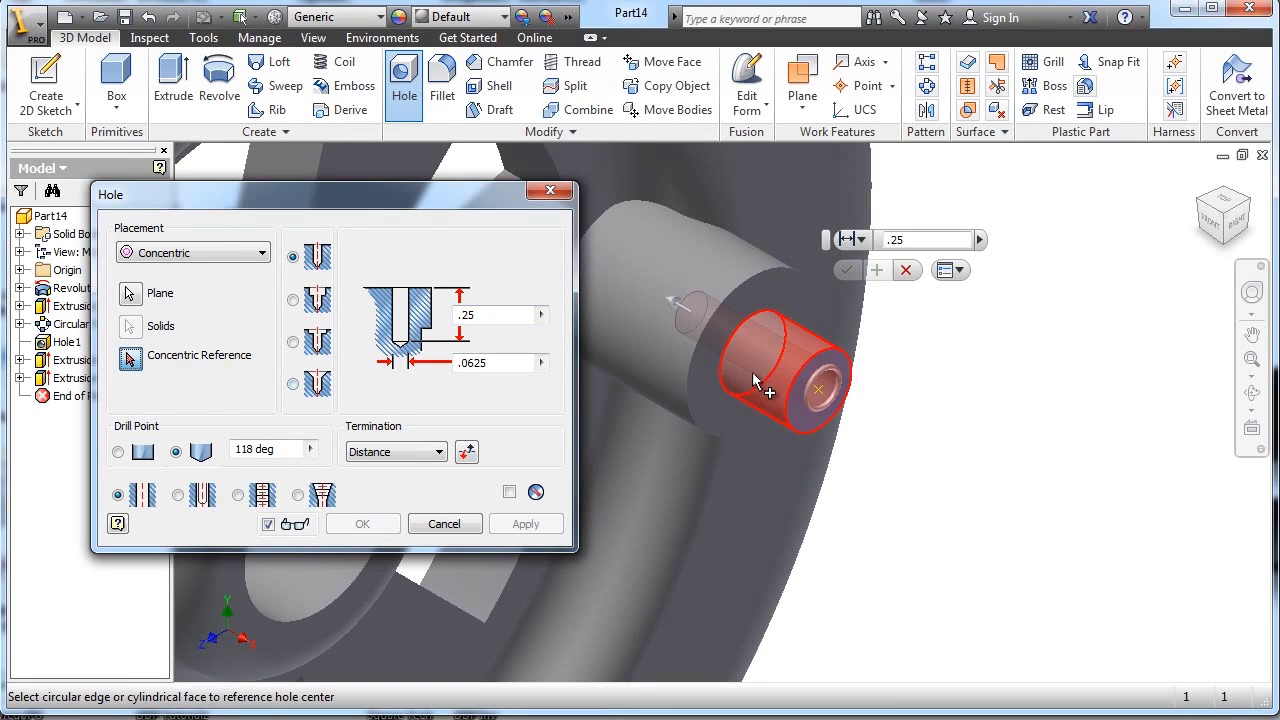
pyautogui.click(822, 360)
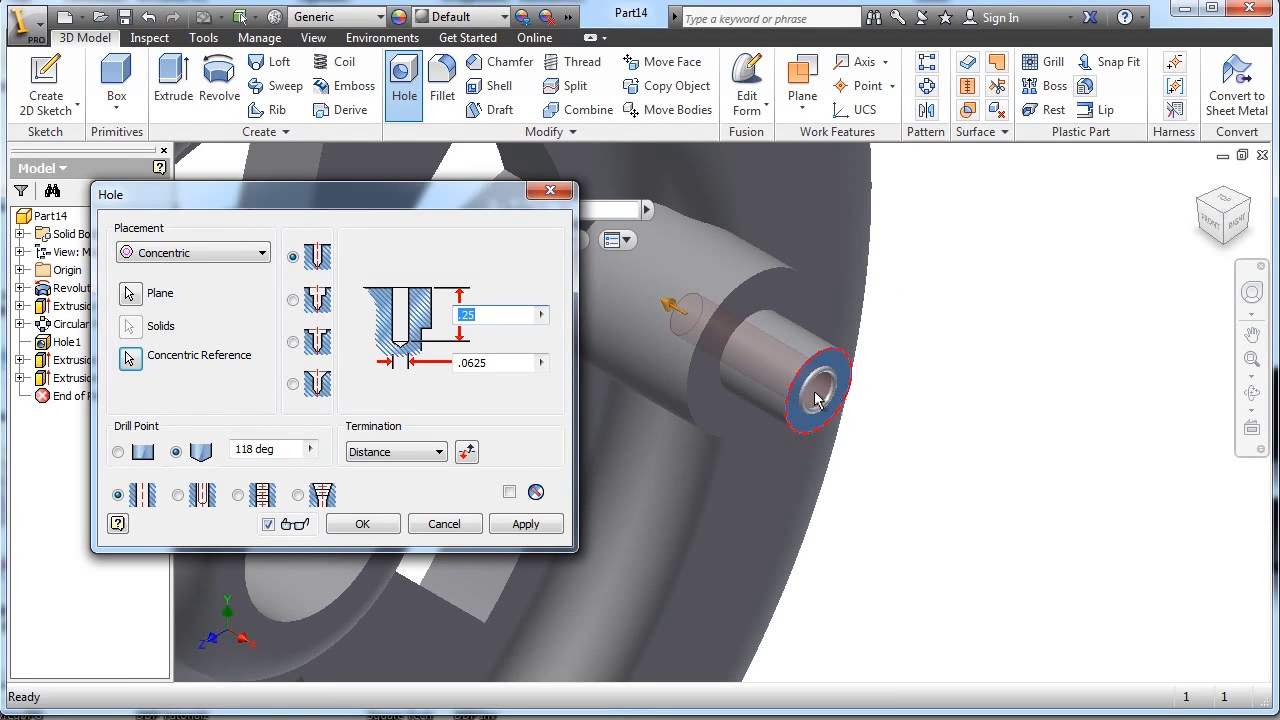
pyautogui.click(362, 524)
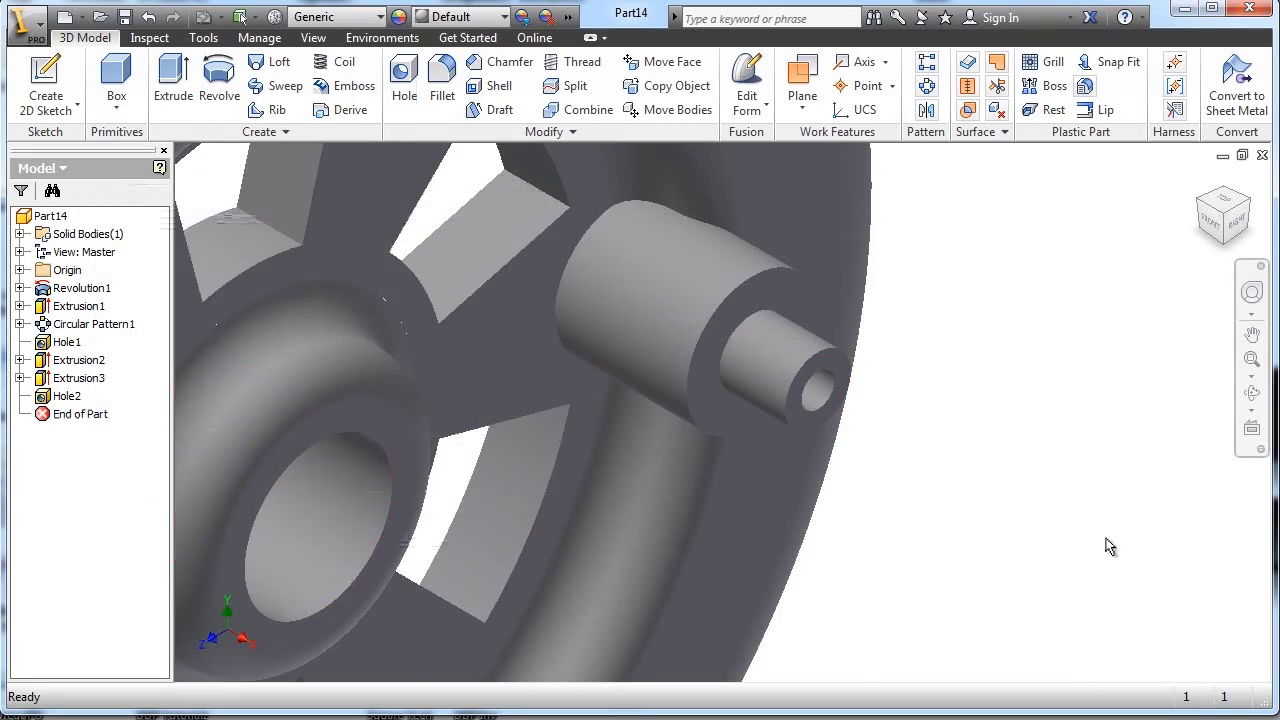
pyautogui.scroll(-3, 1107, 546)
pyautogui.scroll(-2, 1046, 408)
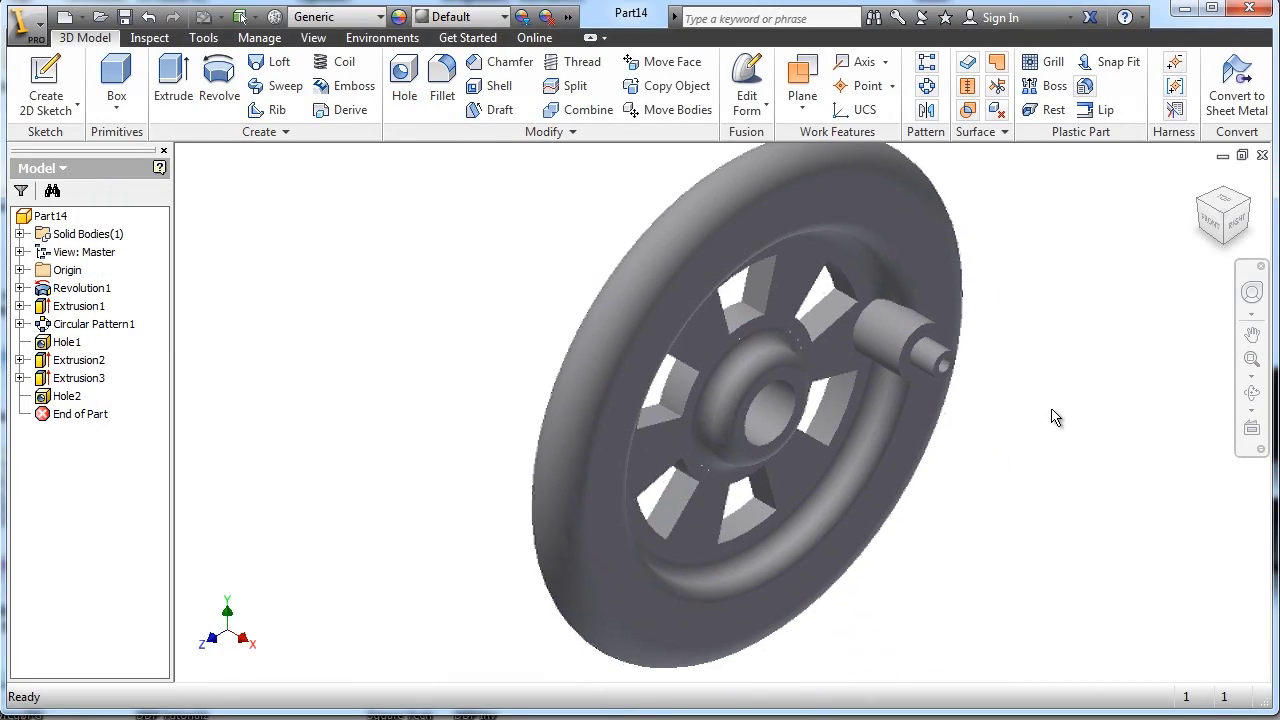